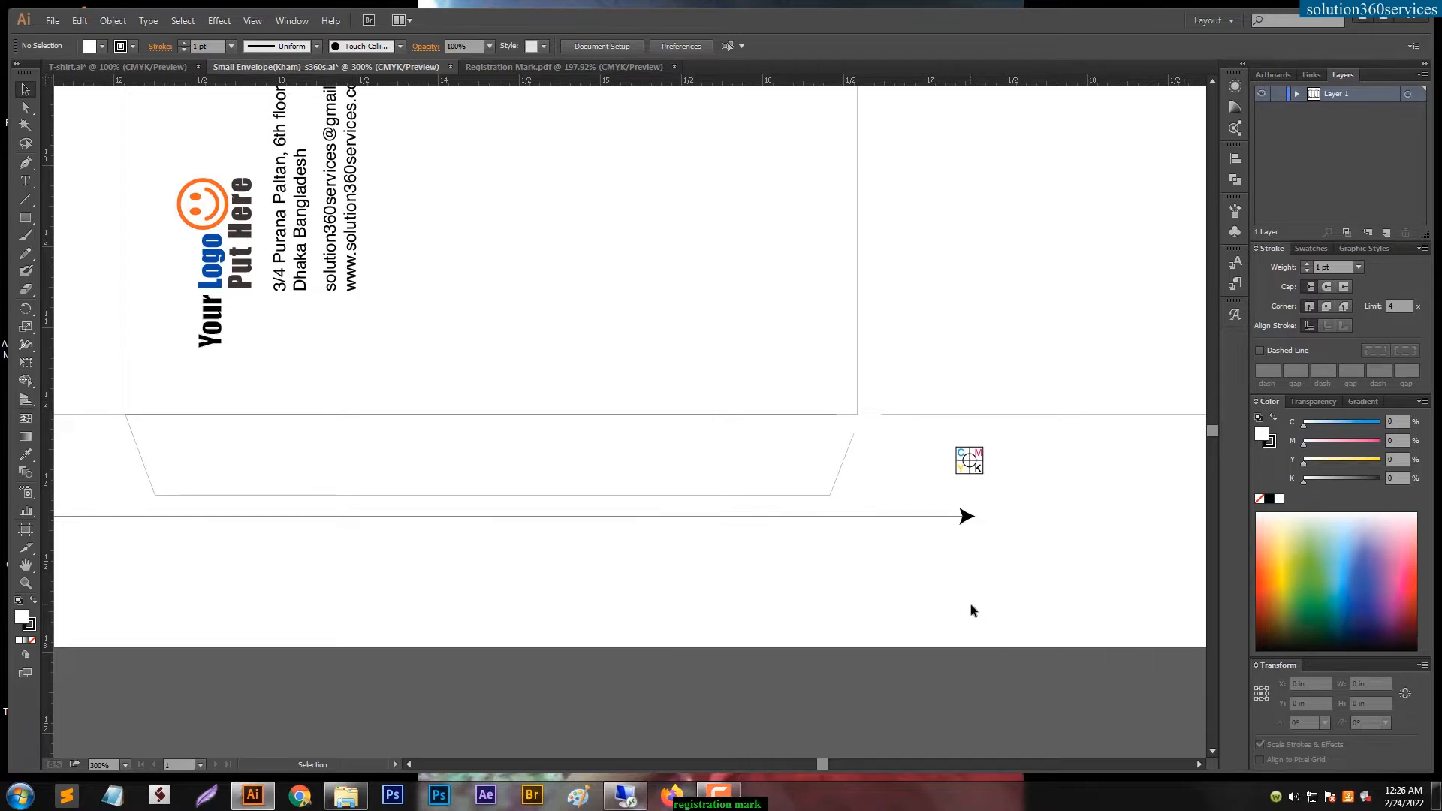
# Step: Examine the registration marks placed around the small envelope layout
pyautogui.hotkey('ctrl', '-')
pyautogui.hotkey('ctrl', '-')
pyautogui.hotkey('ctrl', '-')
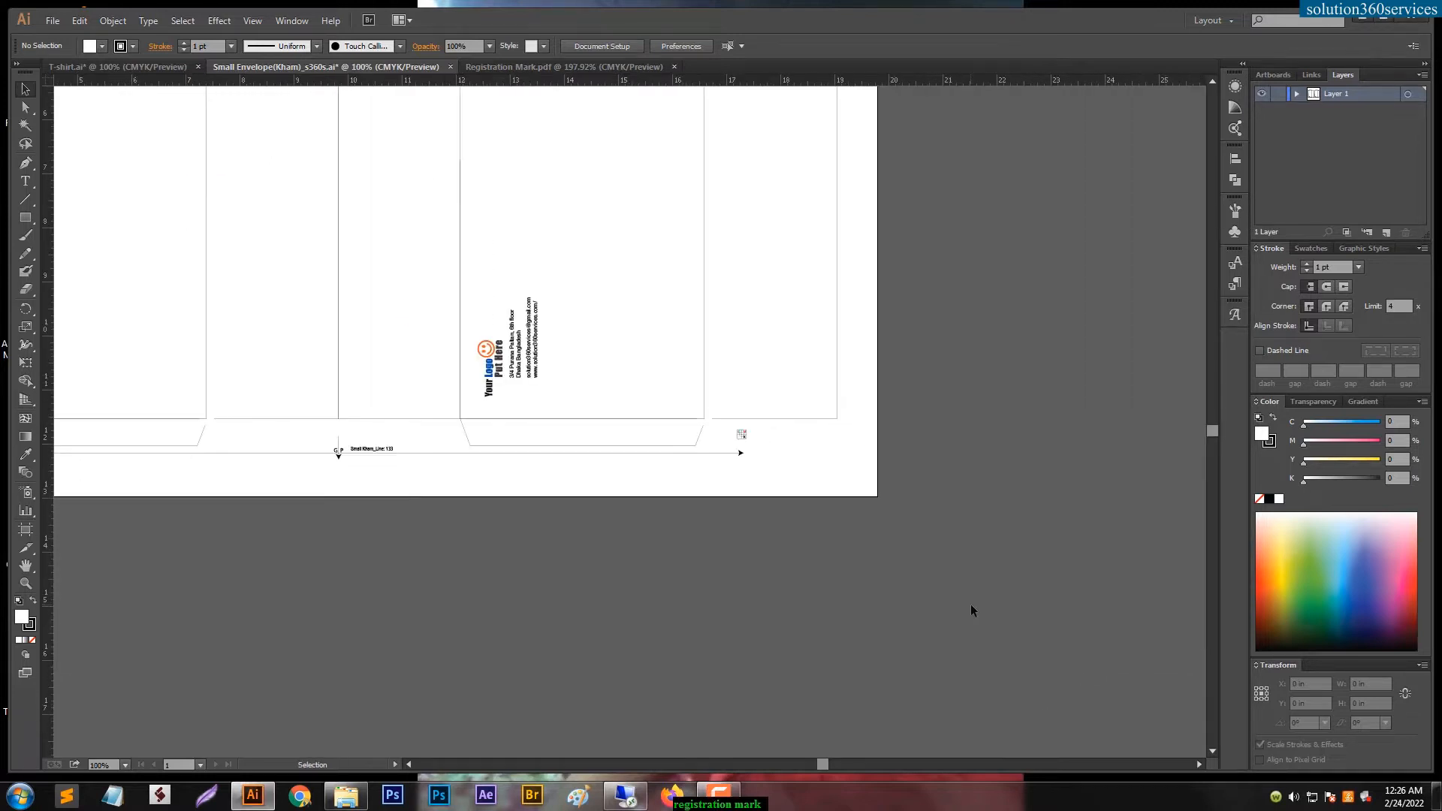
pyautogui.moveTo(338, 473); pyautogui.dragTo(483, 473)
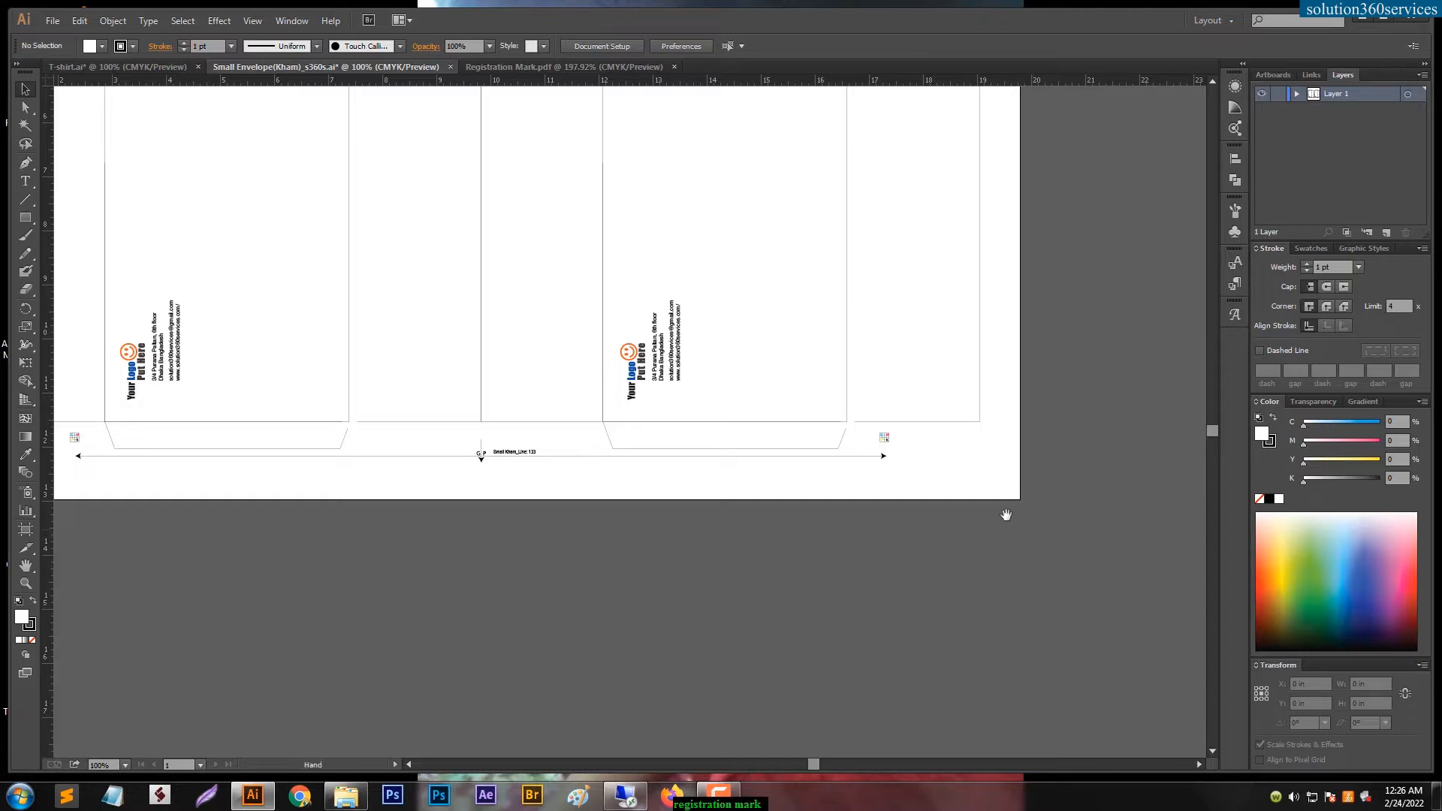
pyautogui.moveTo(863, 412); pyautogui.dragTo(1027, 559)
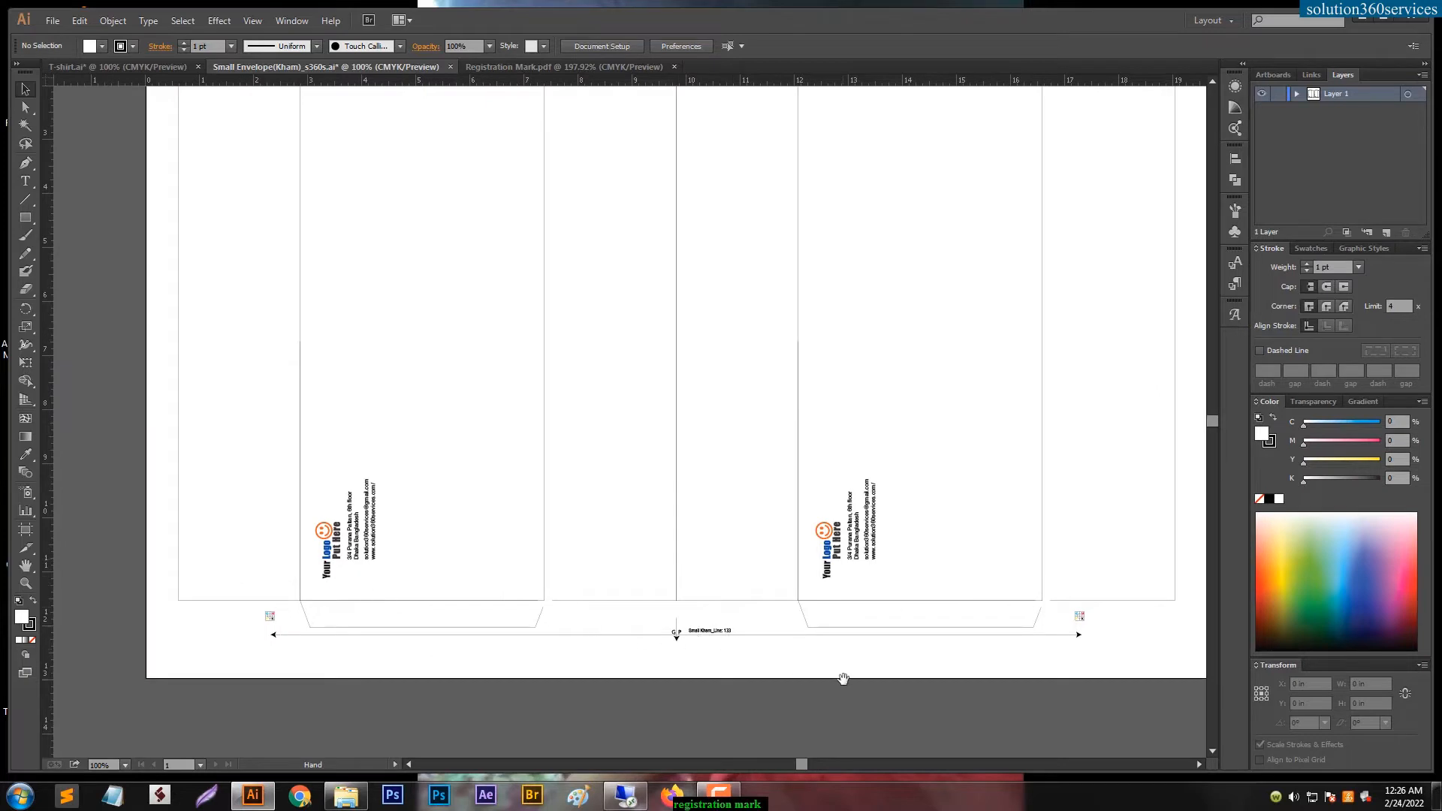
pyautogui.moveTo(660, 341)
pyautogui.mouseDown()
pyautogui.moveTo(659, 501)
pyautogui.moveTo(669, 355)
pyautogui.mouseUp()
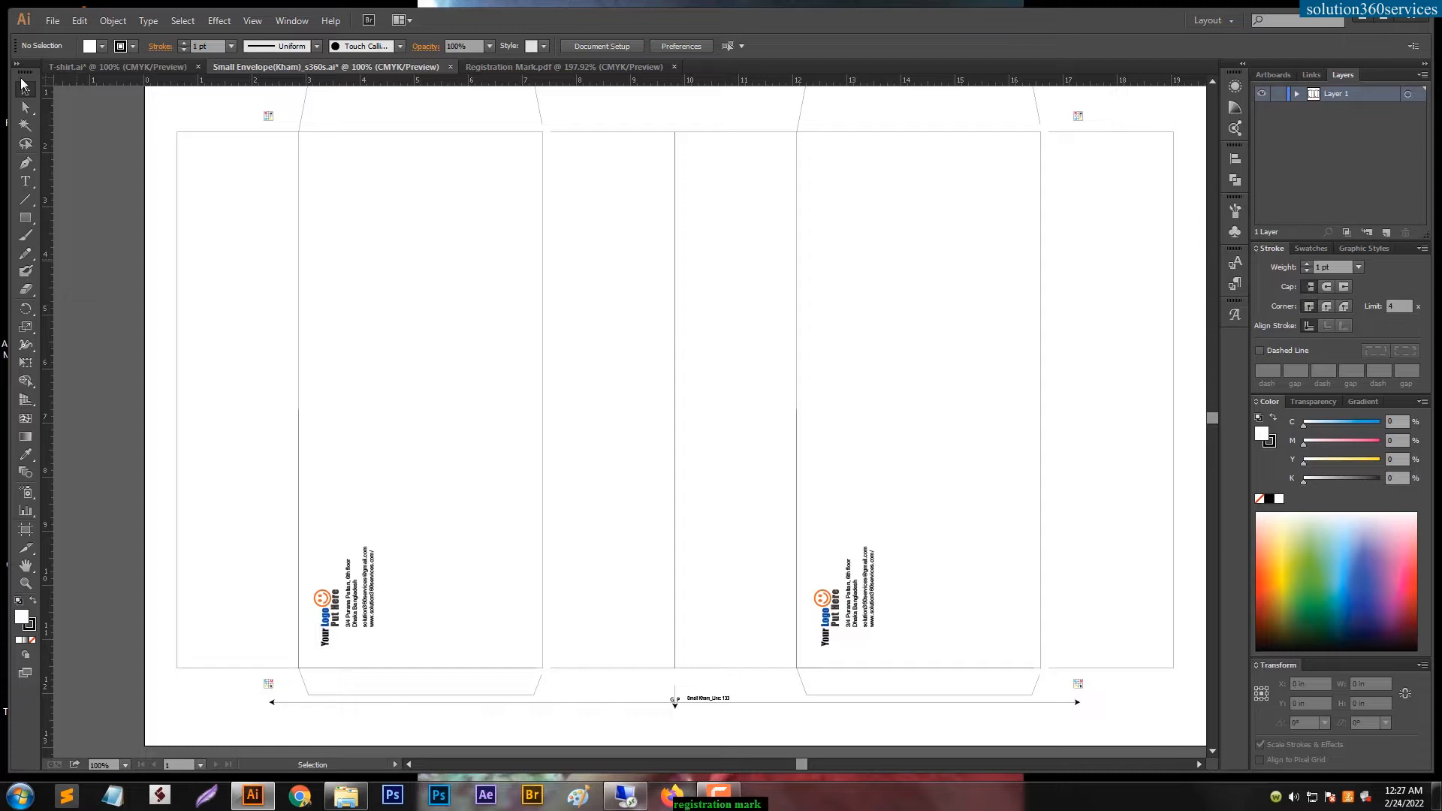
# Step: Switch to the T-shirt document and view its lettering artwork enlarged
pyautogui.click(131, 66)
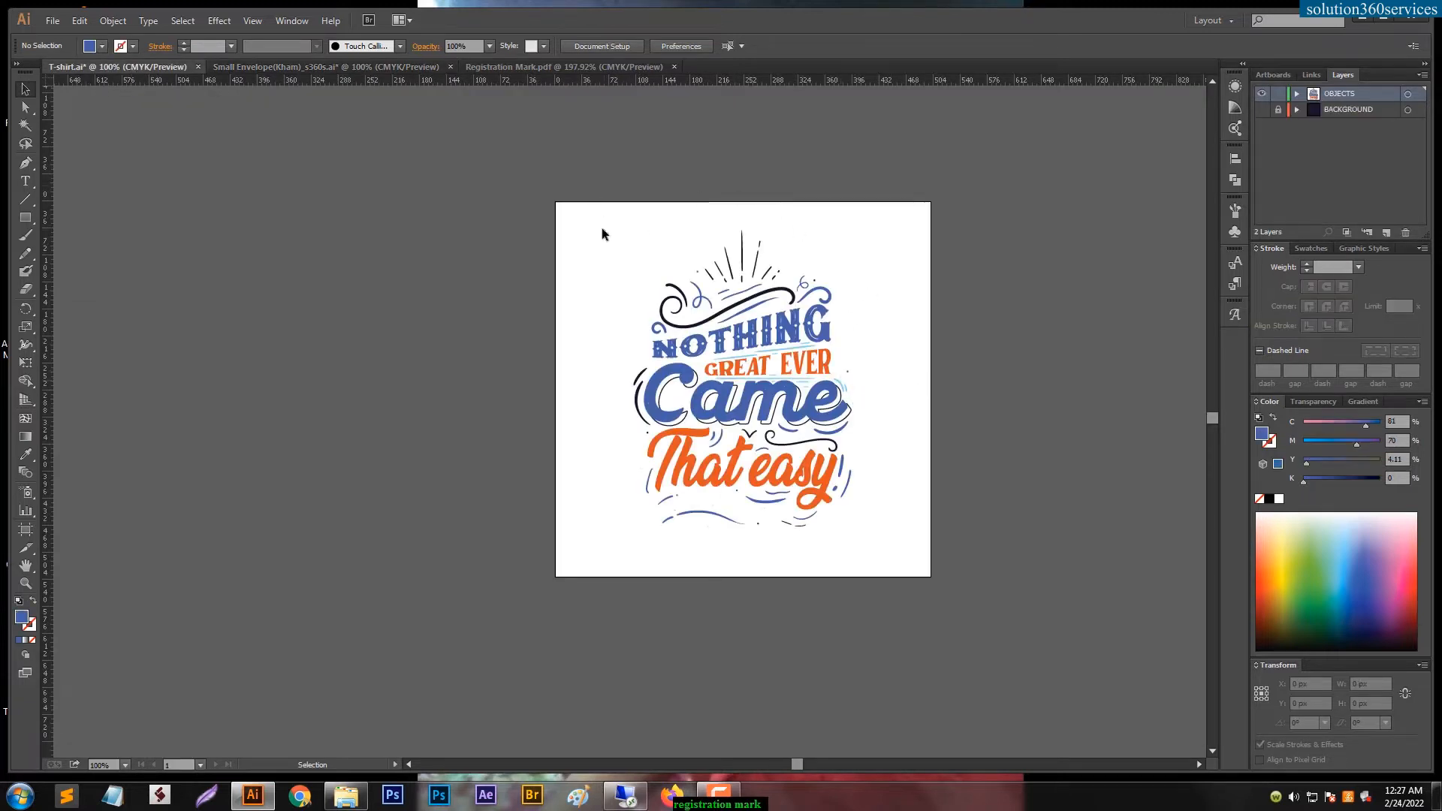
pyautogui.press('z')
pyautogui.click(935, 252)
pyautogui.moveTo(506, 367); pyautogui.dragTo(929, 148)
pyautogui.press('v')
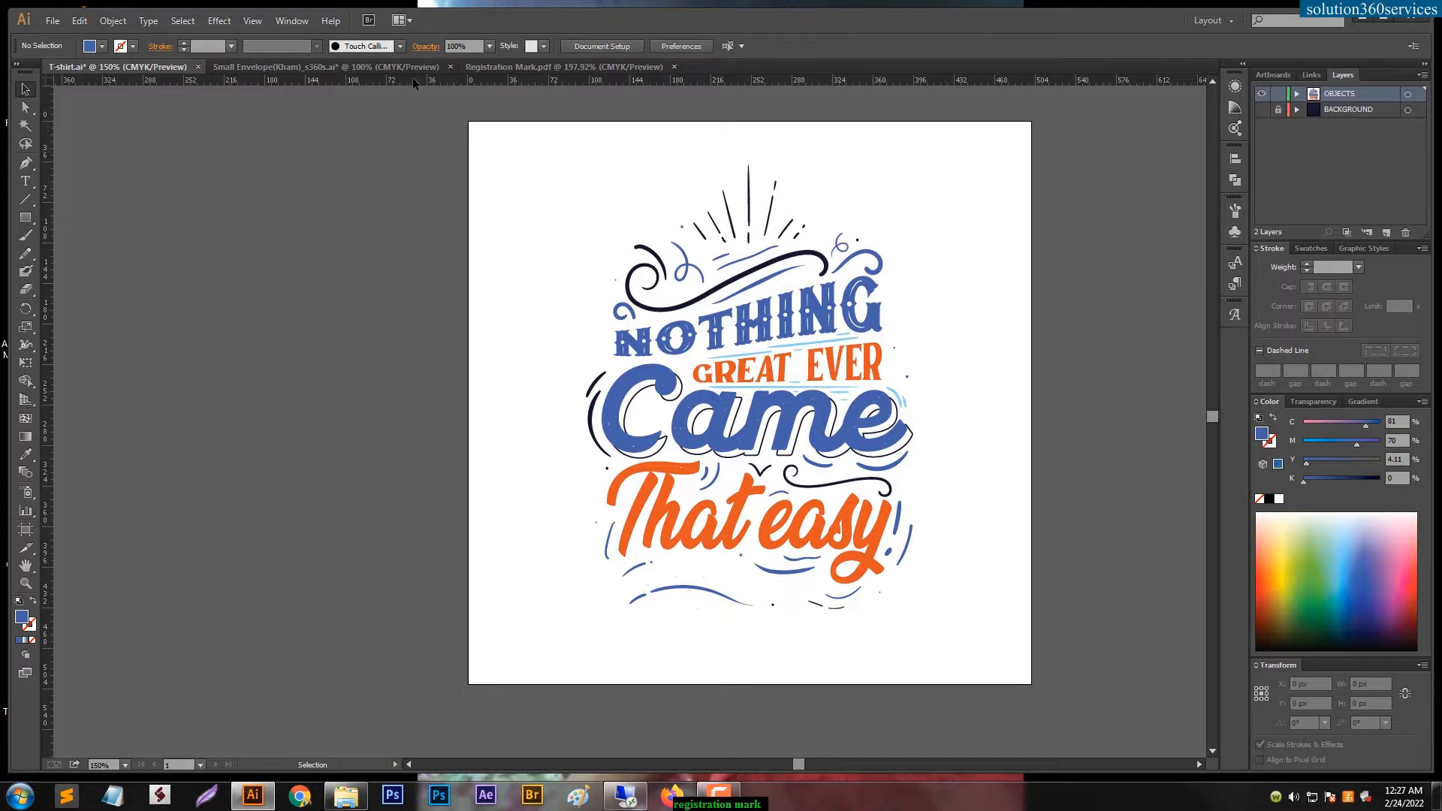
# Step: Create a new 6 x 6 in document in CMYK color mode with 300 ppi raster effects
pyautogui.click(52, 20)
pyautogui.click(77, 38)
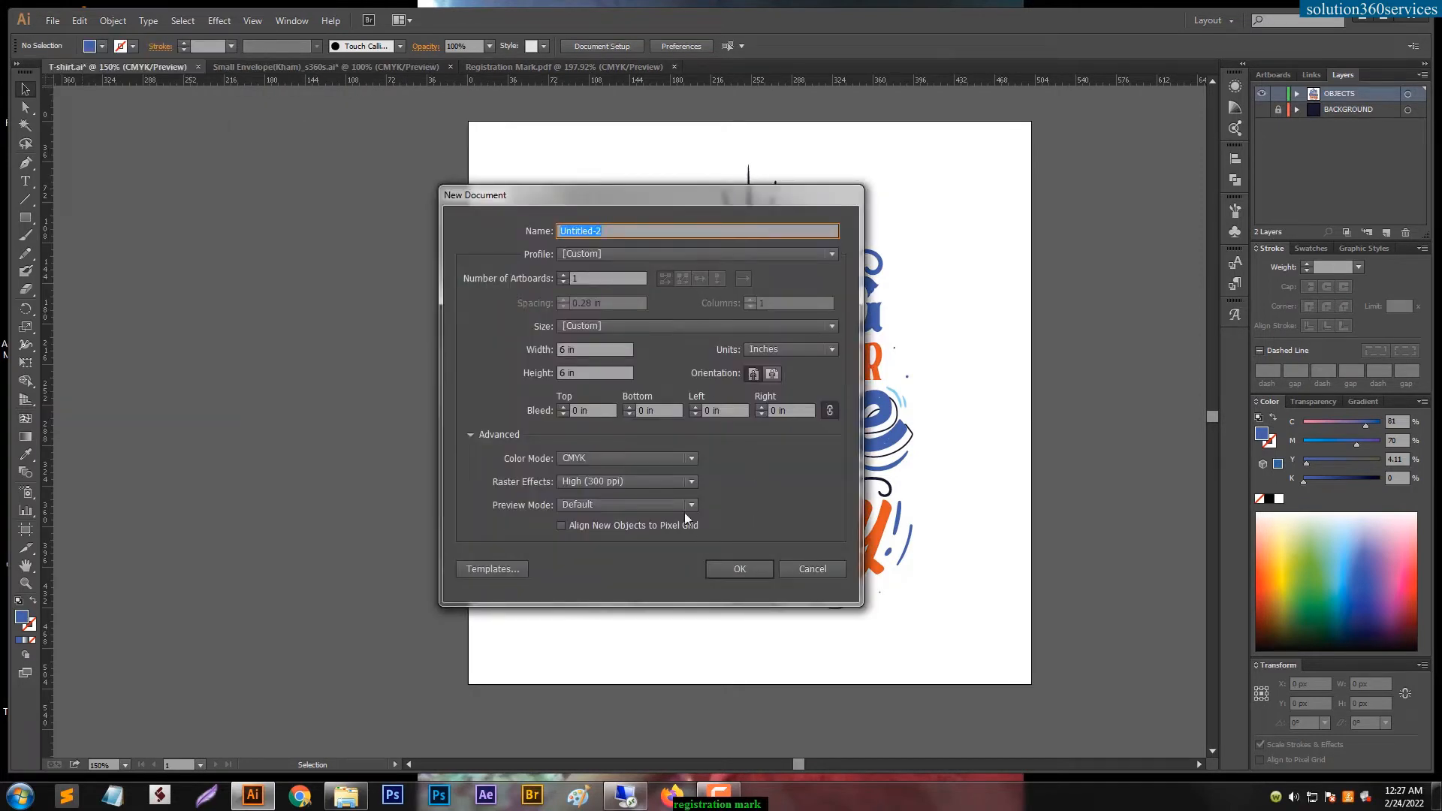
pyautogui.click(624, 457)
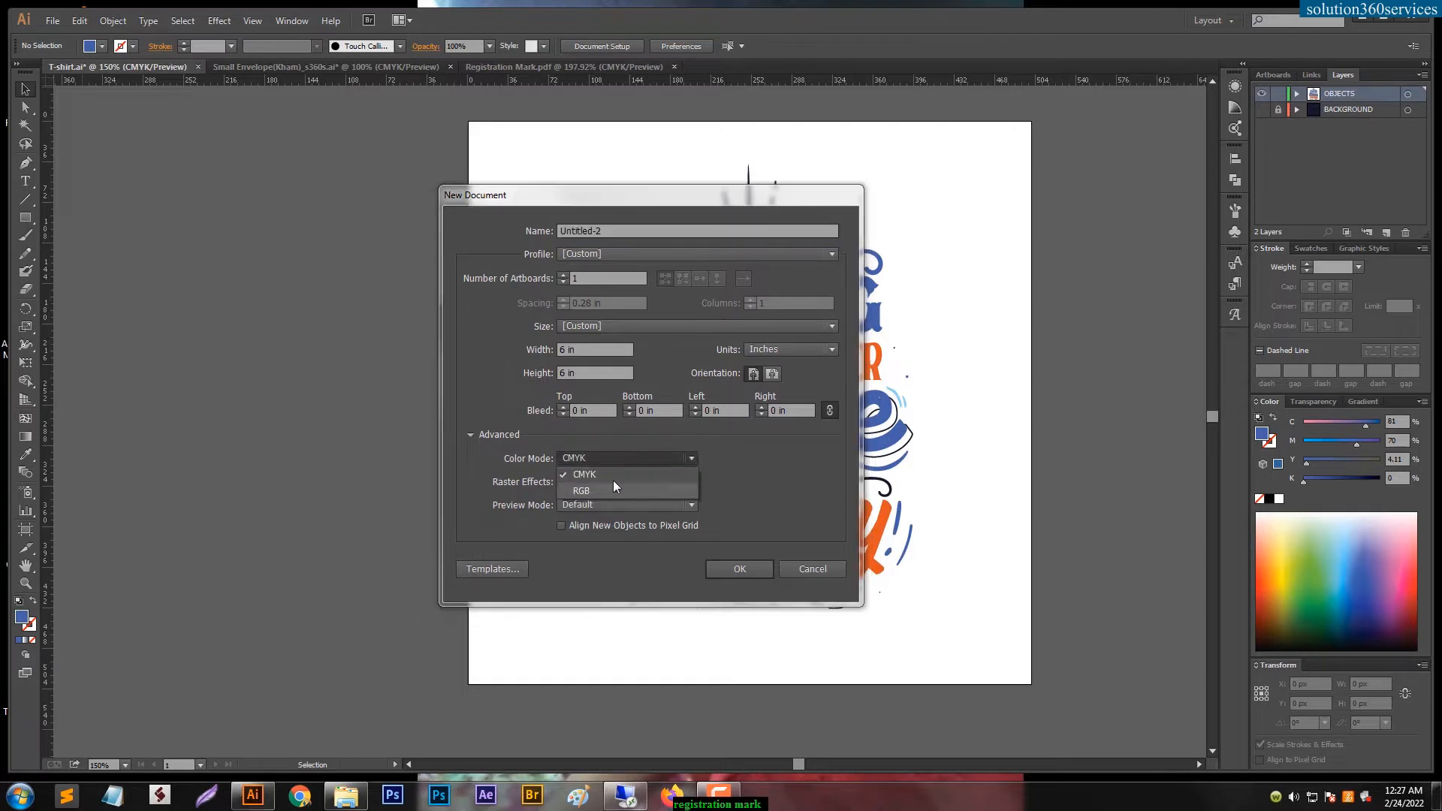
pyautogui.click(610, 474)
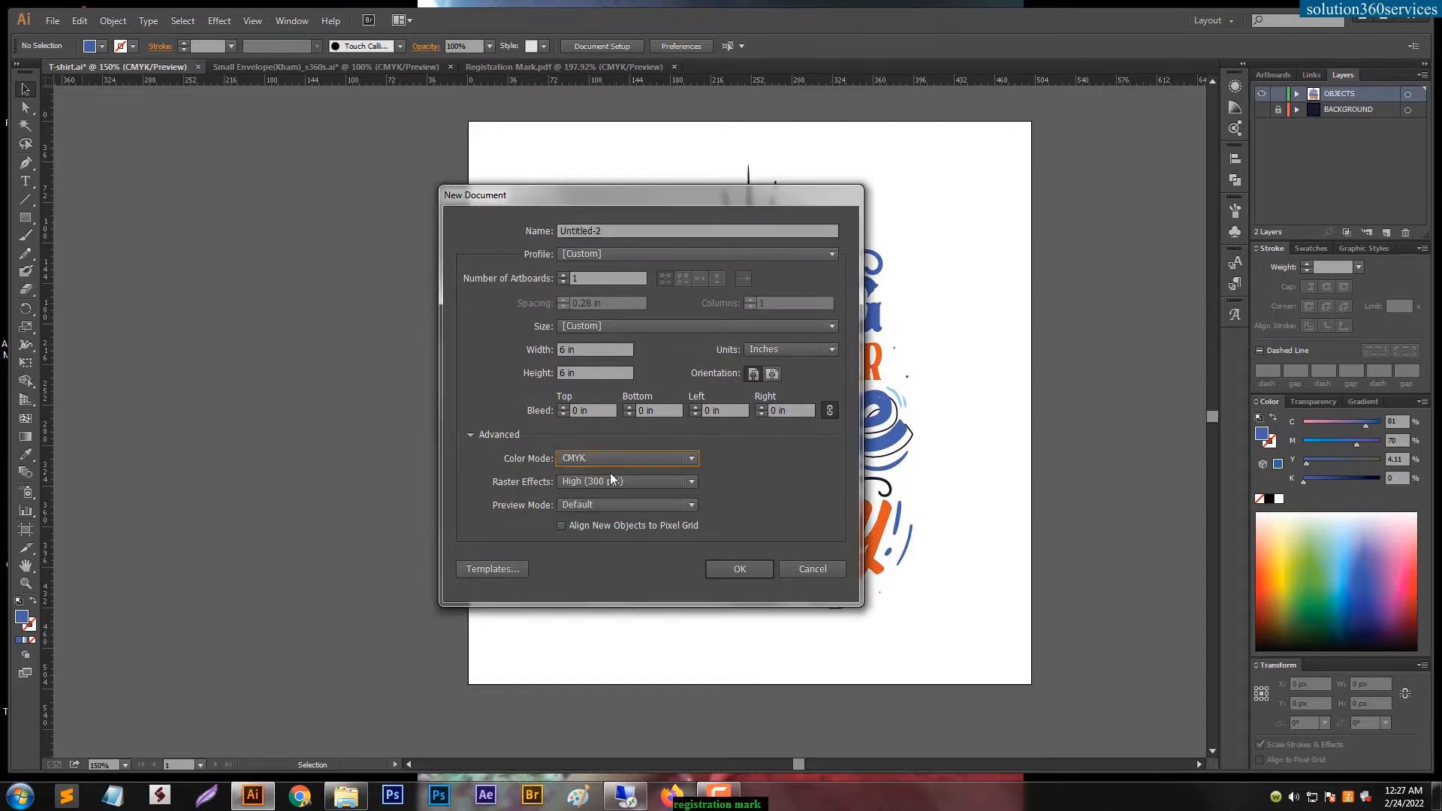
pyautogui.click(742, 569)
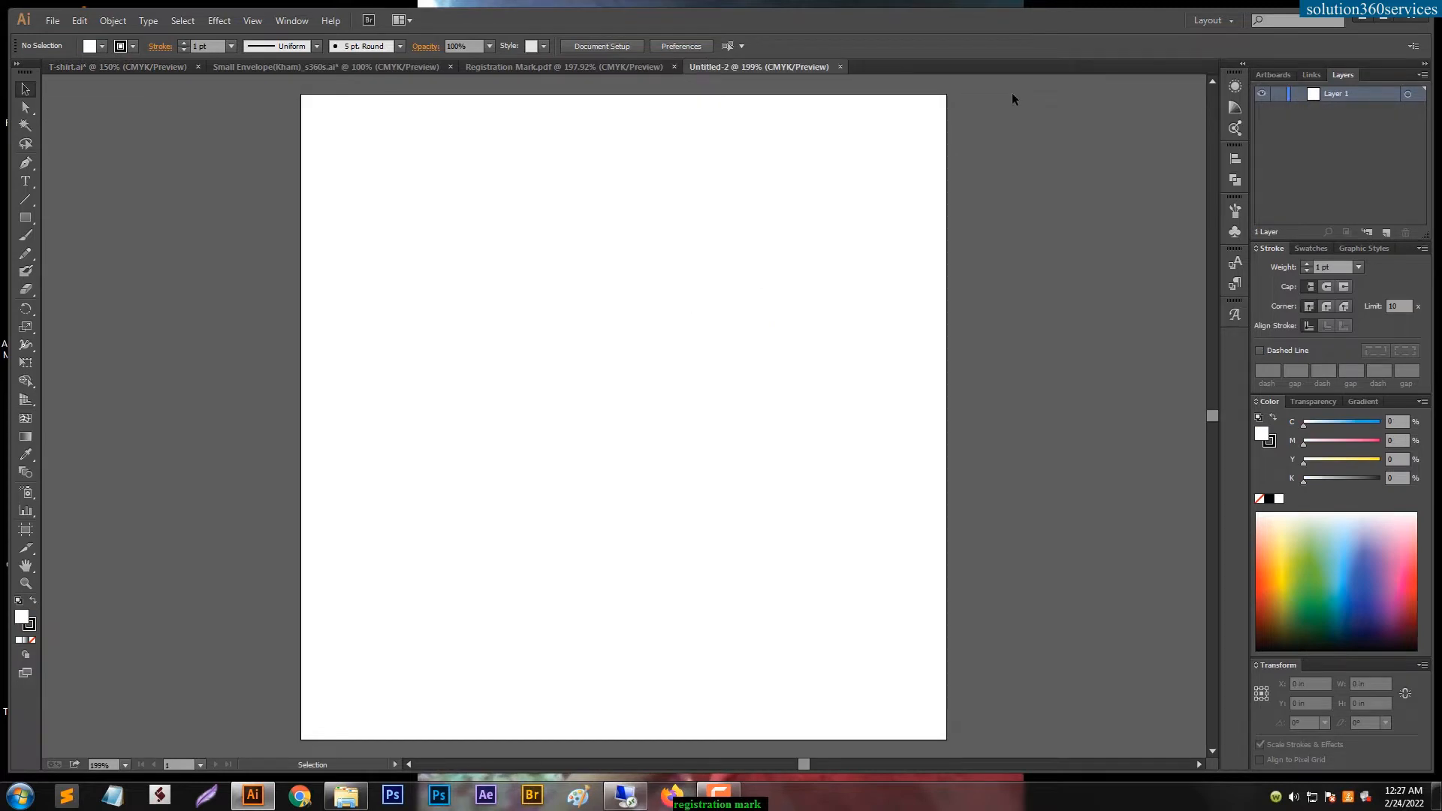
# Step: Draw a square about 0.81 in wide on the artboard, above and slightly left of its center
pyautogui.click(52, 22)
pyautogui.click(49, 22)
pyautogui.click(27, 219)
pyautogui.moveTo(511, 302); pyautogui.dragTo(599, 390)
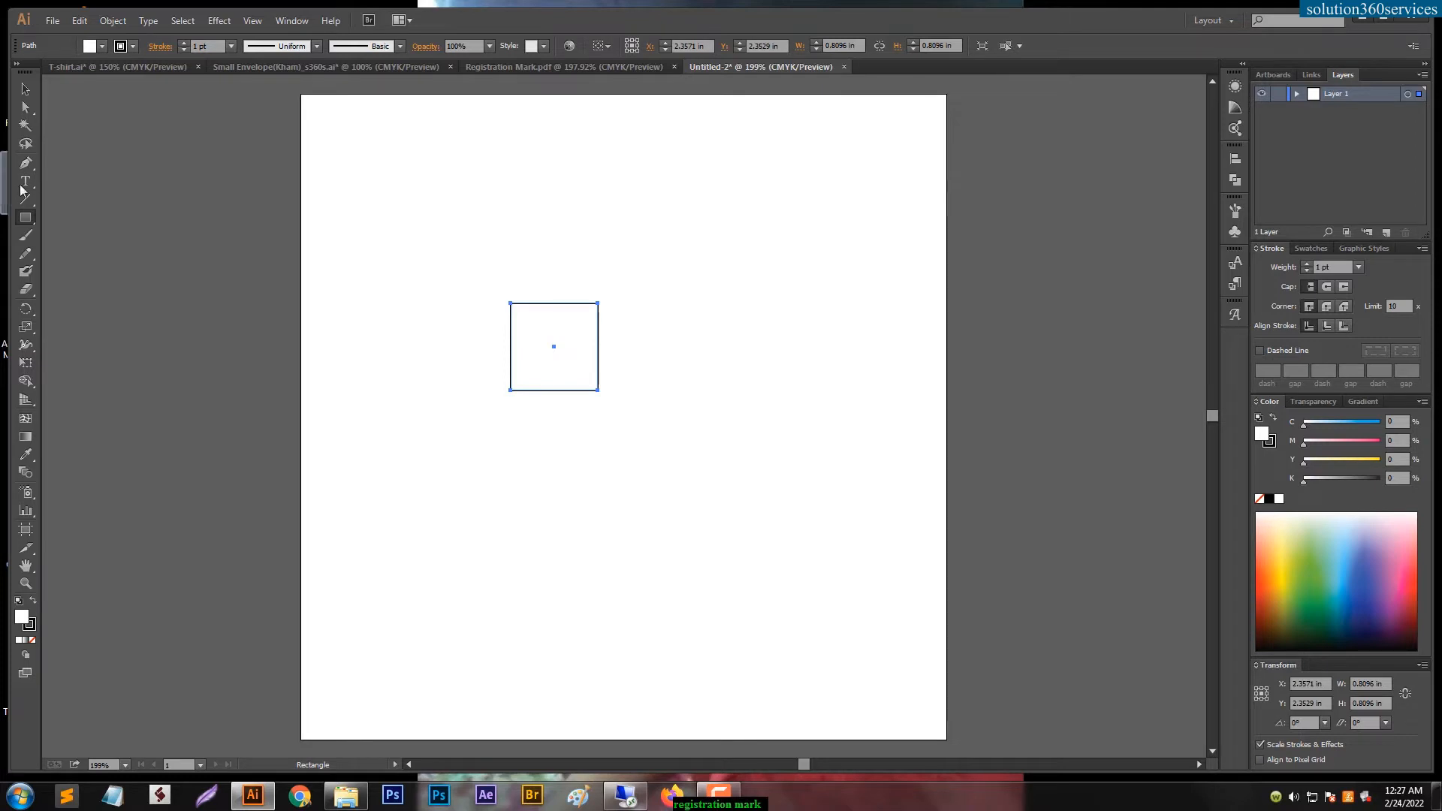
# Step: Draw a vertical Pen line through the square from the bottom edge's midpoint to the top edge's midpoint
pyautogui.click(24, 164)
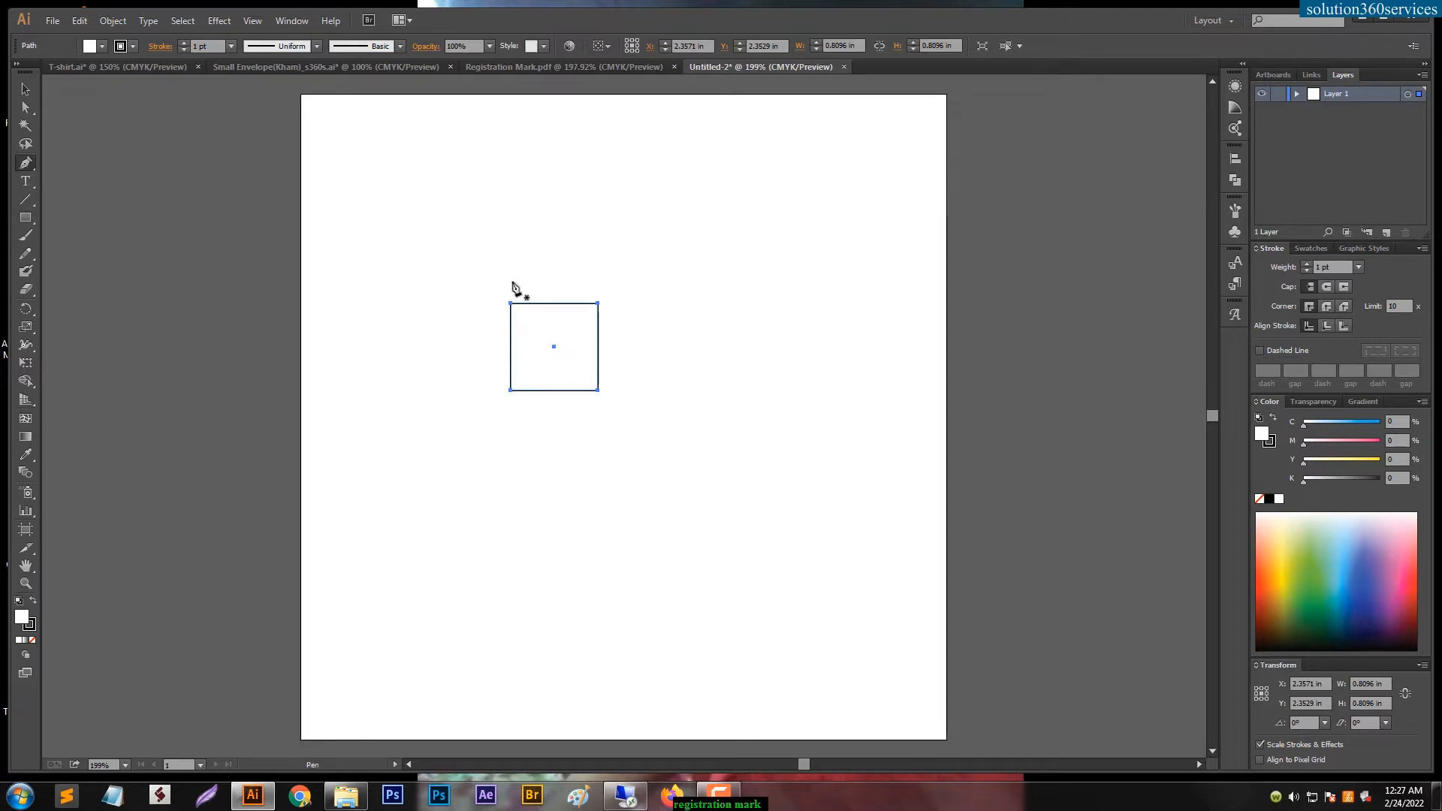
pyautogui.click(554, 305)
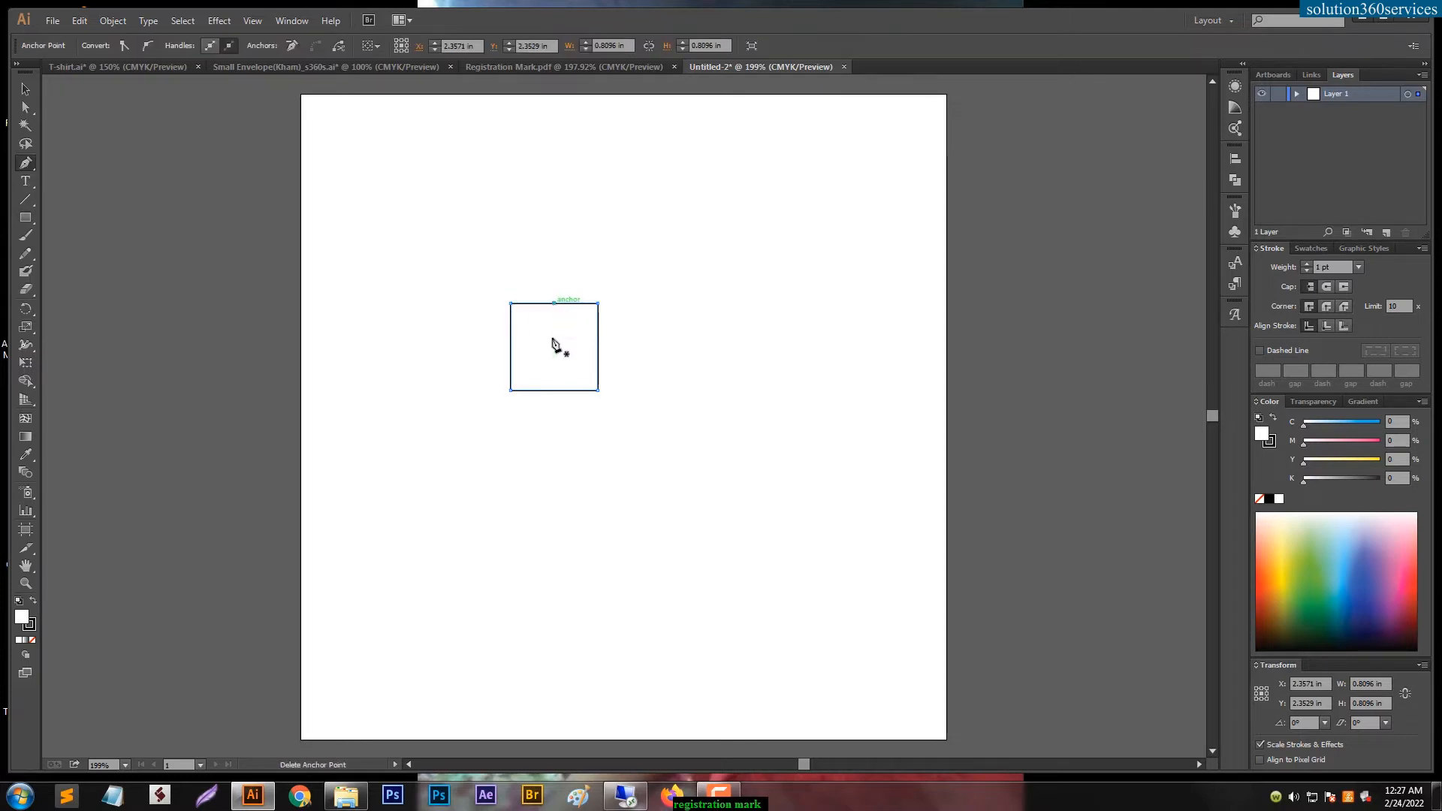
pyautogui.click(554, 390)
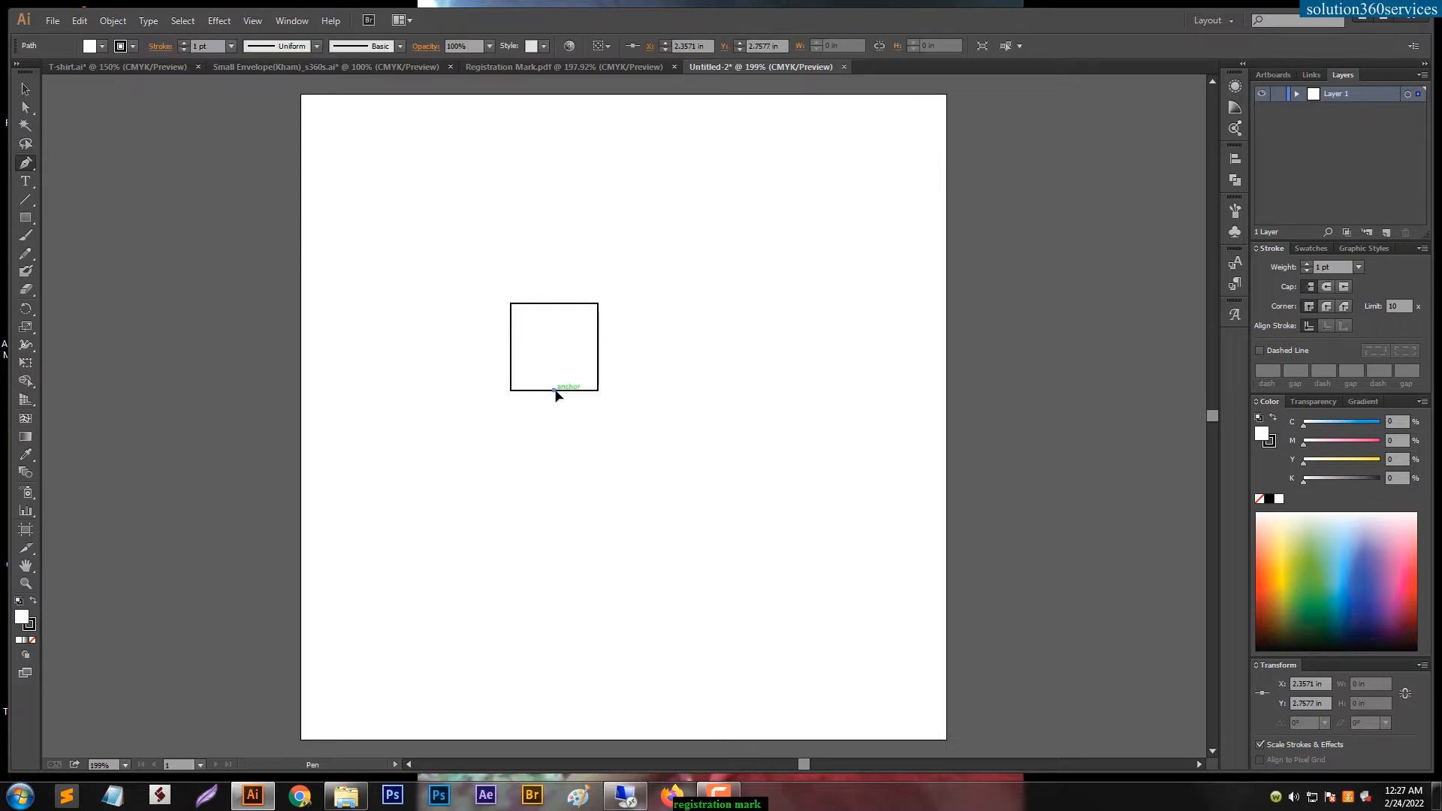
pyautogui.click(555, 303)
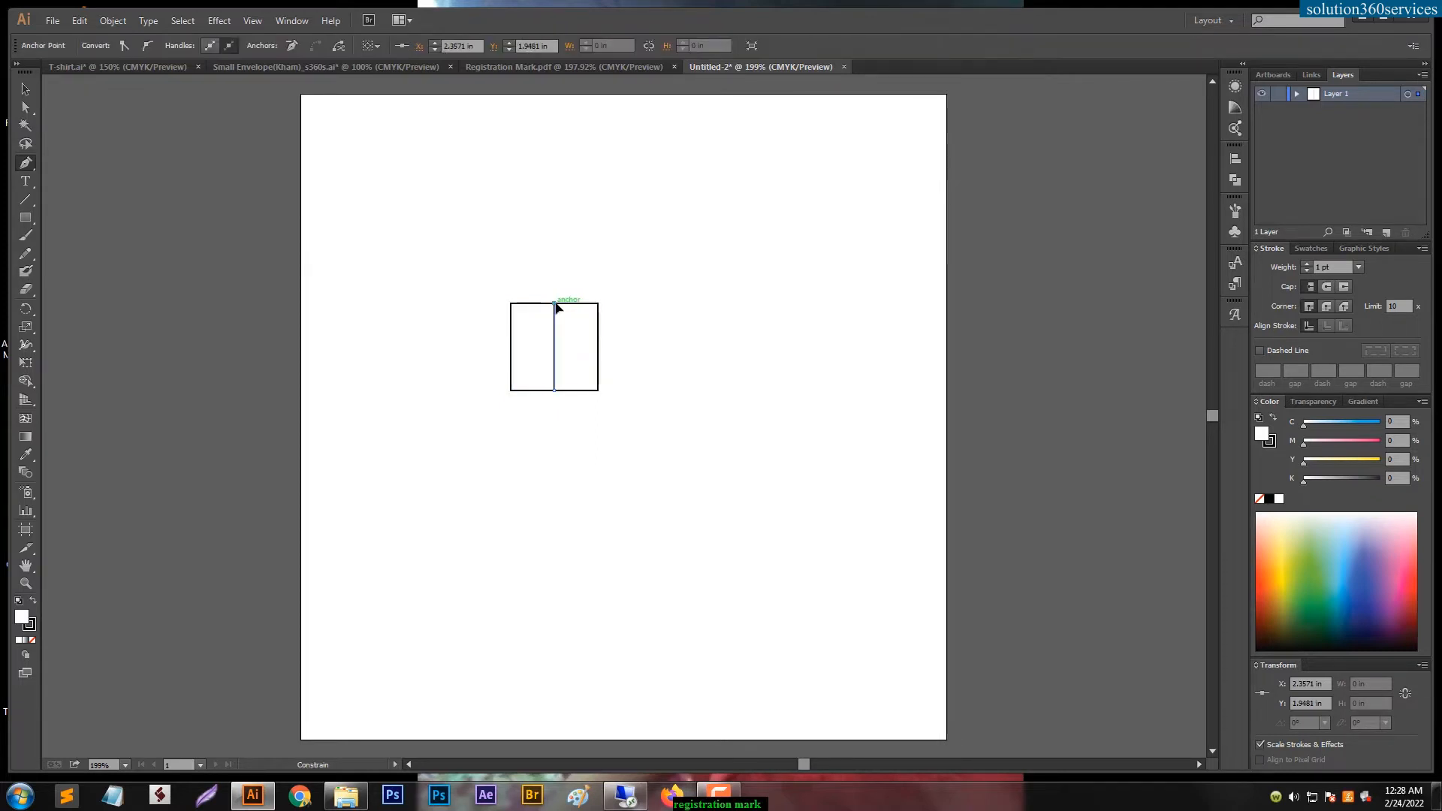
pyautogui.keyDown('ctrl'); pyautogui.click(733, 342); pyautogui.keyUp('ctrl')
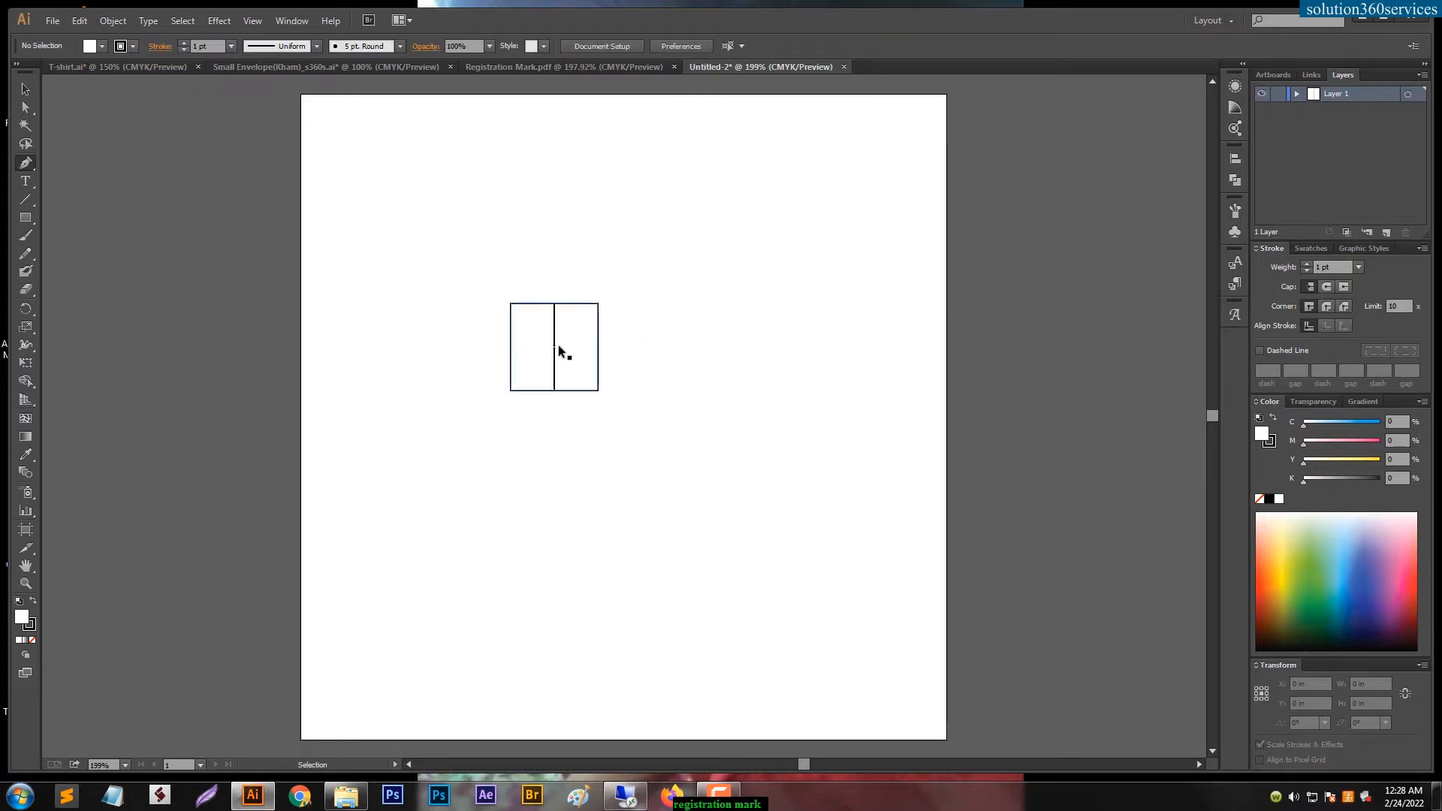
# Step: Rotate the square's vertical center line 90° about its midpoint to make it horizontal
pyautogui.keyDown('ctrl'); pyautogui.click(554, 347); pyautogui.keyUp('ctrl')
pyautogui.press('r')
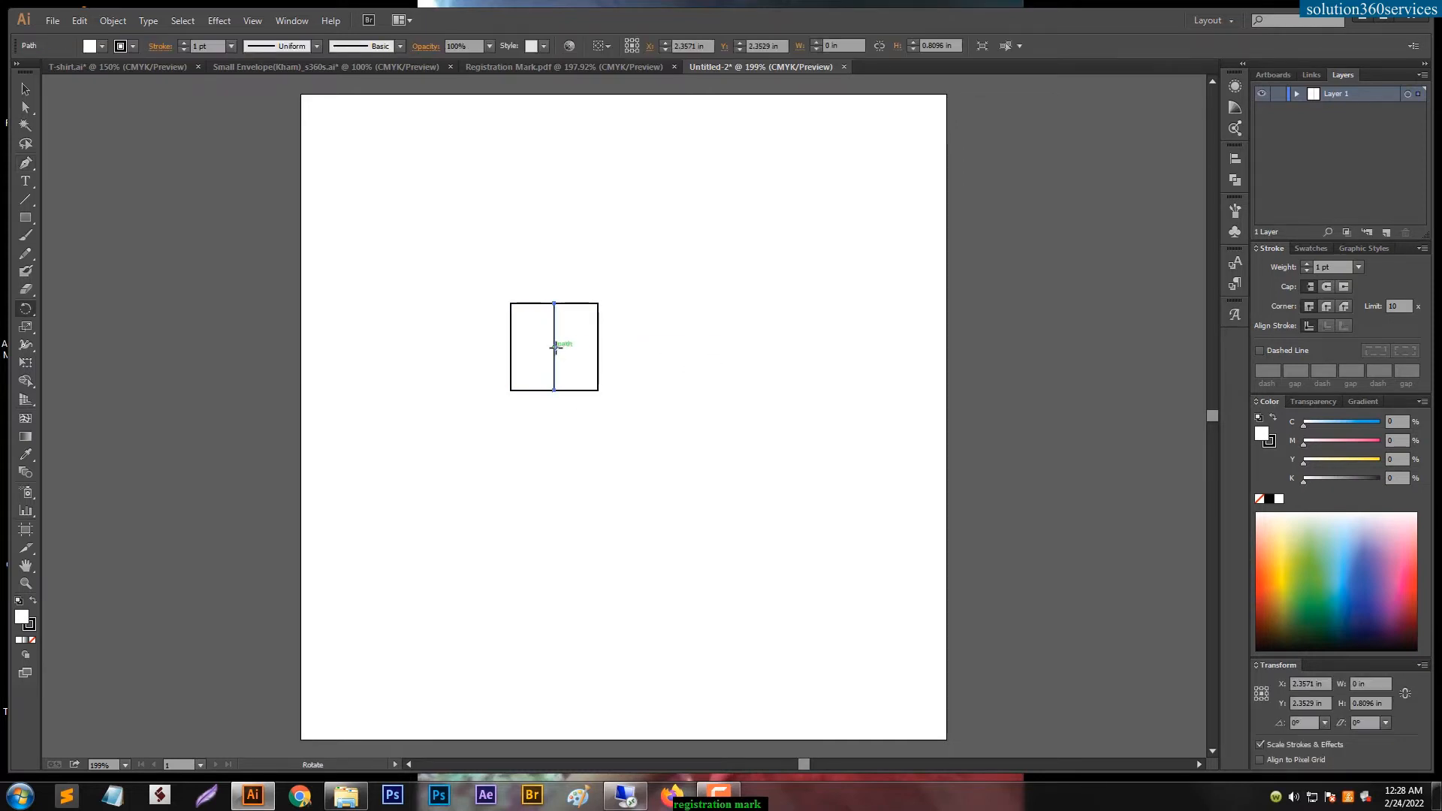
pyautogui.moveTo(606, 318); pyautogui.dragTo(635, 484)
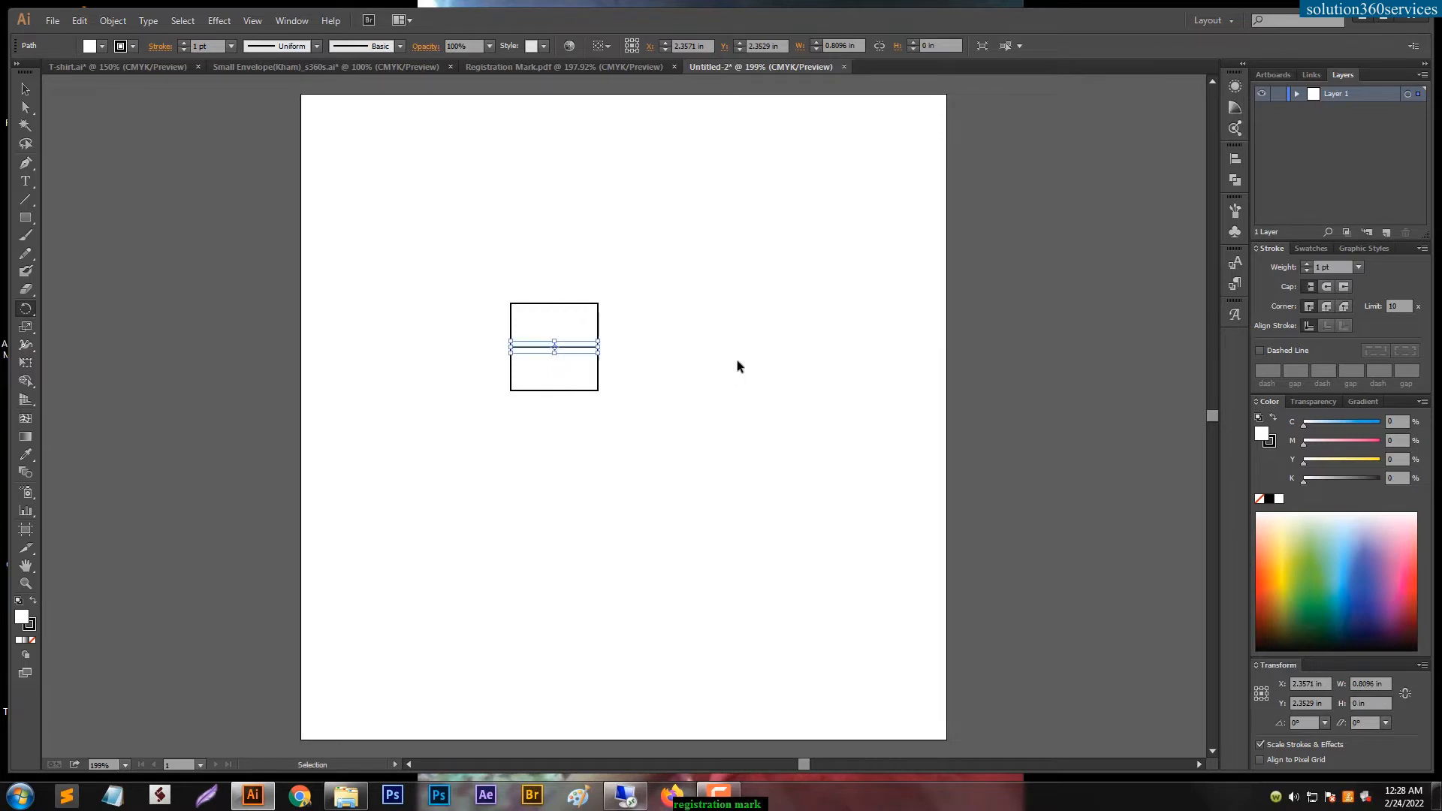
pyautogui.keyDown('ctrl'); pyautogui.click(736, 358); pyautogui.keyUp('ctrl')
# Step: Rotate a copy of the horizontal center line 90° about its midpoint to form a cross inside the square
pyautogui.press('a')
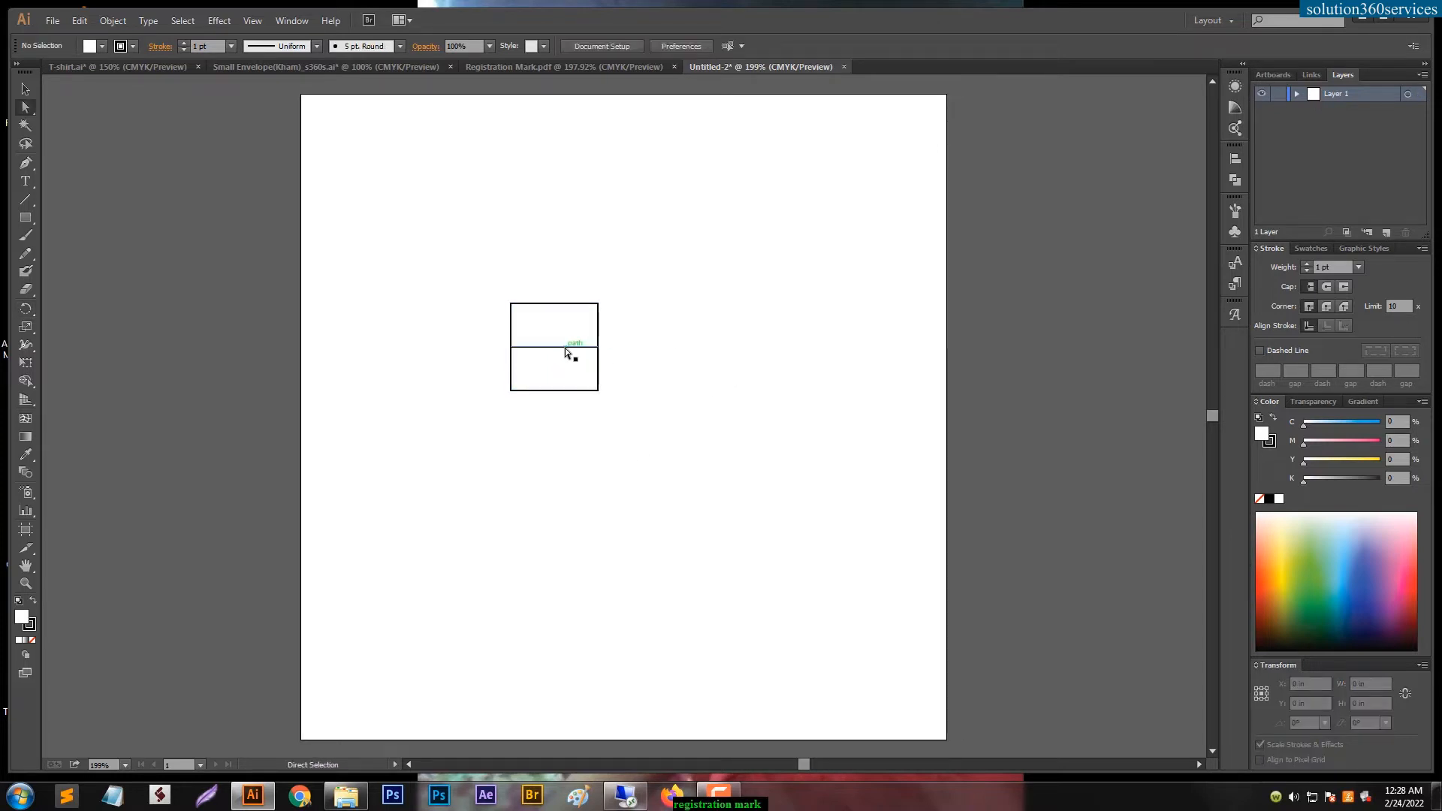
pyautogui.click(564, 352)
pyautogui.press('r')
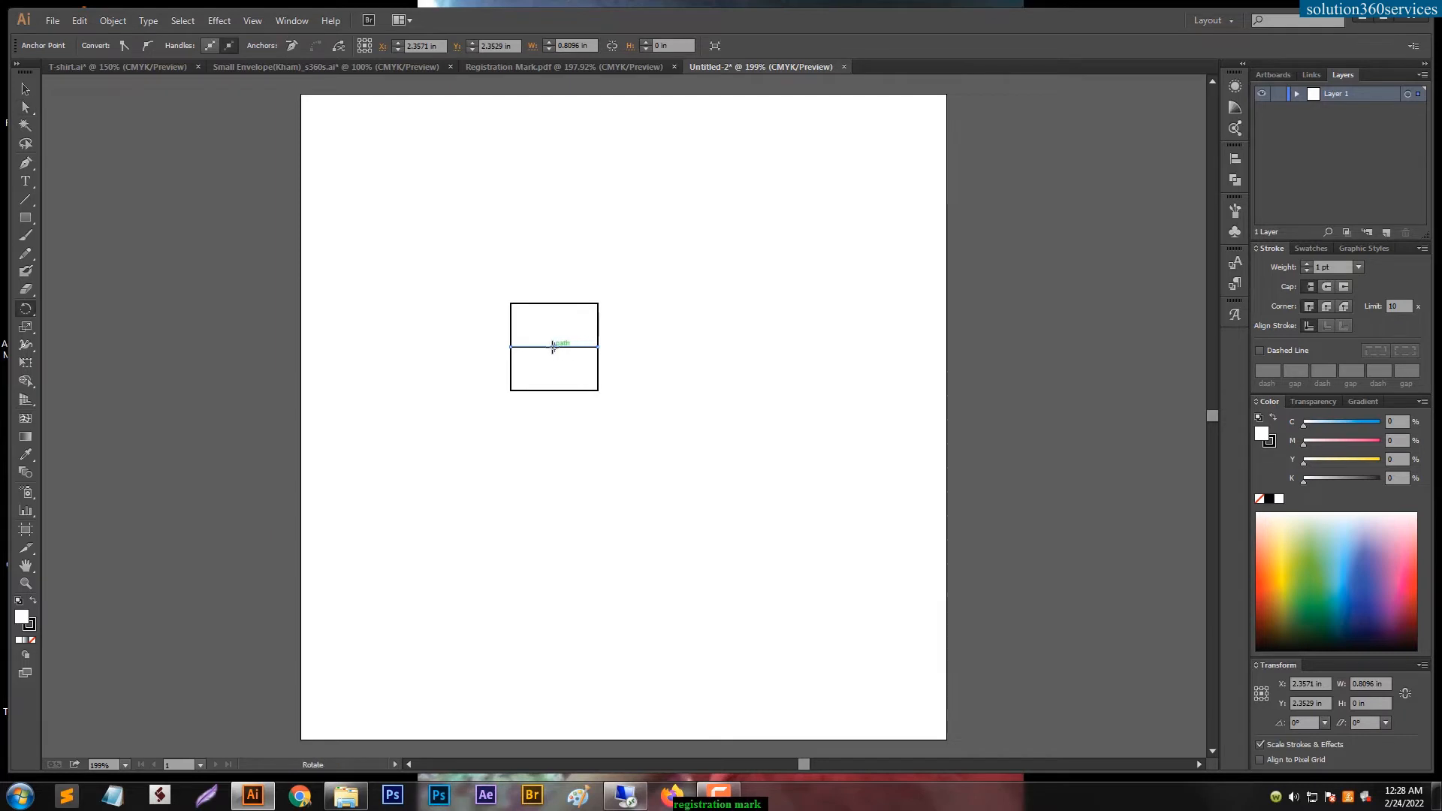
pyautogui.moveTo(619, 339); pyautogui.dragTo(584, 469)
pyautogui.hotkey('ctrl', 'shift', 'a')
# Step: Draw a small circle centered on the intersection of the two lines with the Ellipse tool
pyautogui.click(27, 219)
pyautogui.moveTo(28, 223); pyautogui.dragTo(89, 253)
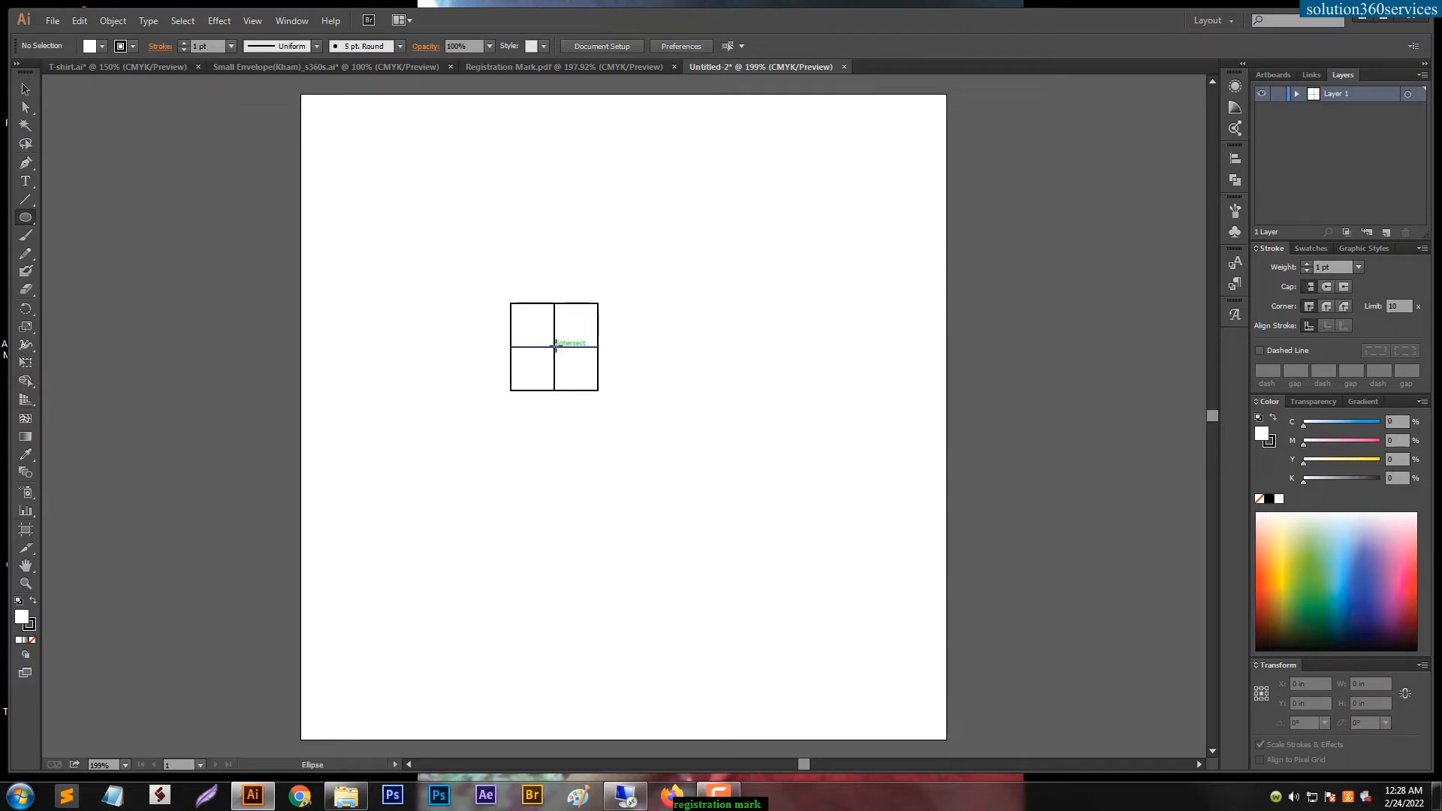
pyautogui.moveTo(555, 346)
pyautogui.mouseDown()
pyautogui.moveTo(583, 380)
pyautogui.moveTo(573, 364)
pyautogui.mouseUp()
# Step: Remove the fill from the square, cross lines and circle, keeping their black stroke
pyautogui.press('/')
pyautogui.press('v')
pyautogui.moveTo(655, 223); pyautogui.dragTo(503, 448)
pyautogui.press('/')
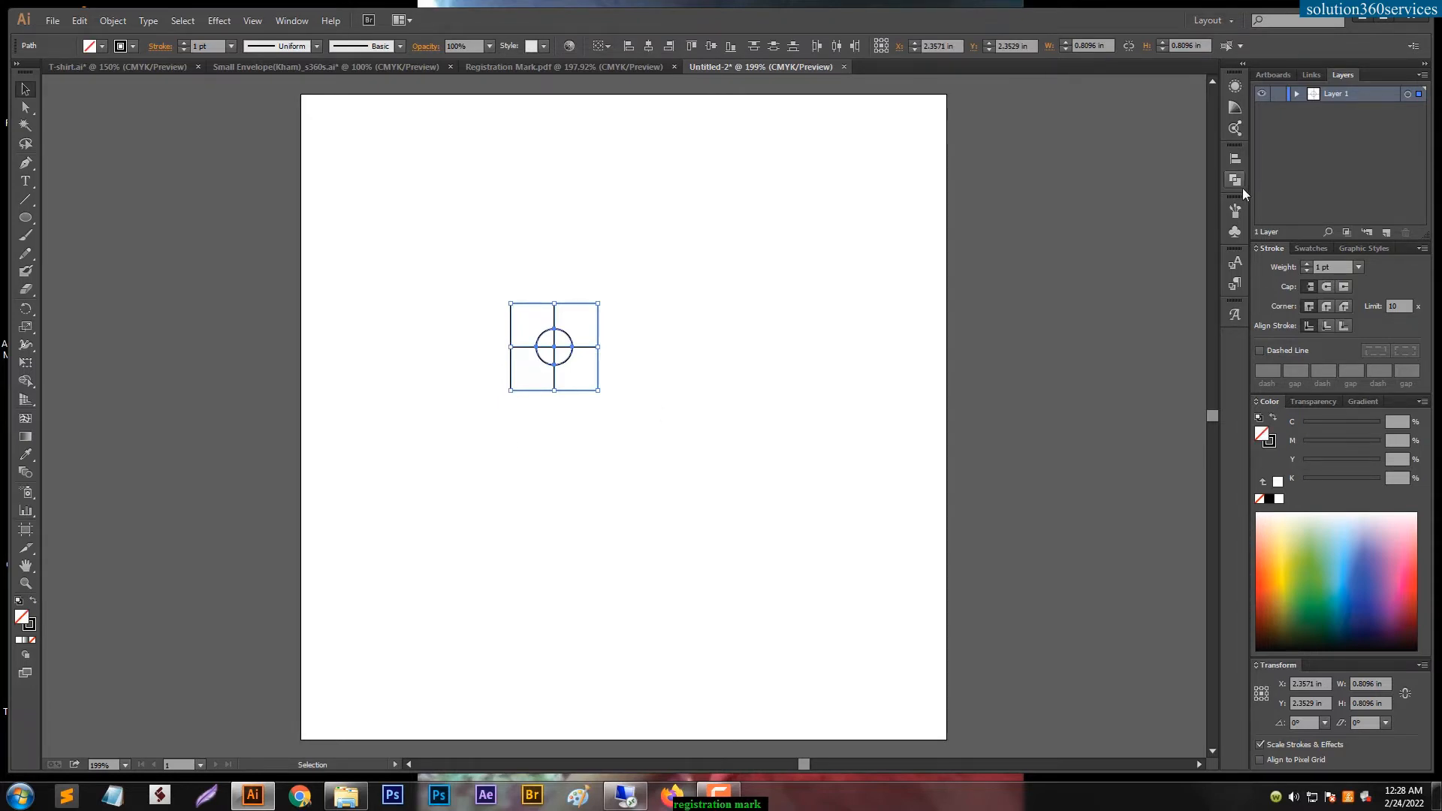
pyautogui.press('x')
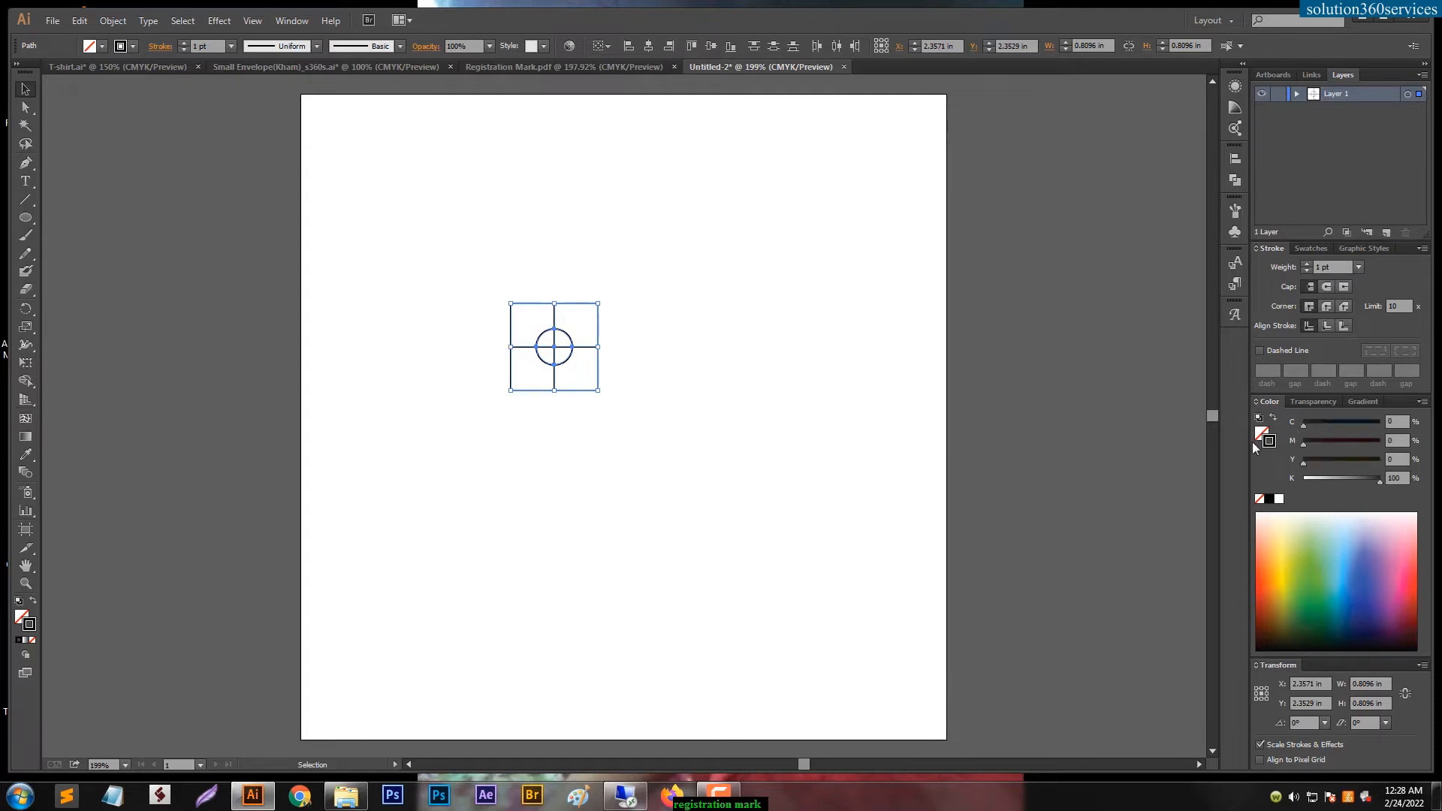
pyautogui.moveTo(1314, 422)
pyautogui.mouseDown()
pyautogui.moveTo(1380, 422)
pyautogui.moveTo(1381, 440)
pyautogui.moveTo(1347, 463)
pyautogui.mouseUp()
# Step: Check the marks in the small envelope document and return to the new untitled document
pyautogui.click(314, 66)
pyautogui.click(345, 183)
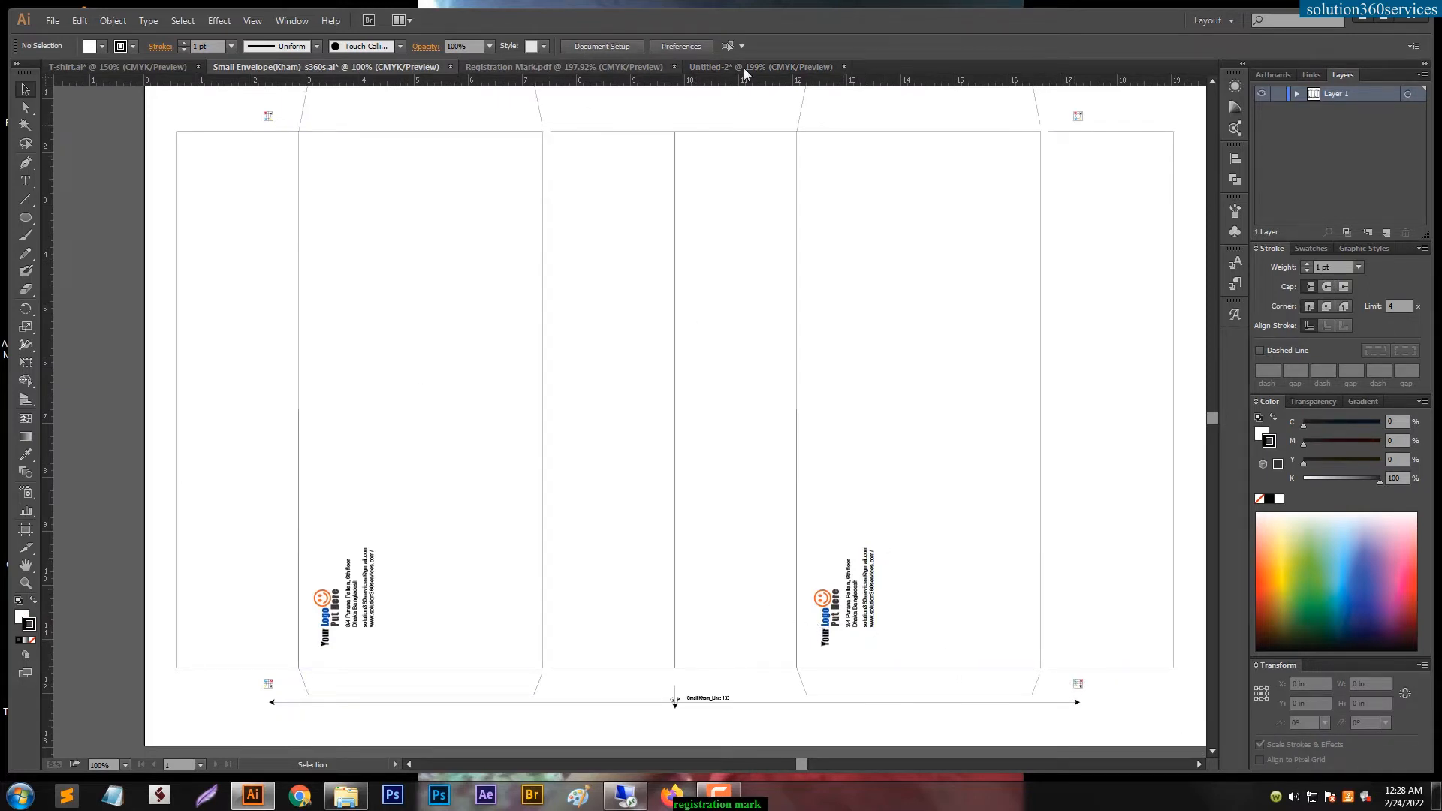
pyautogui.click(724, 66)
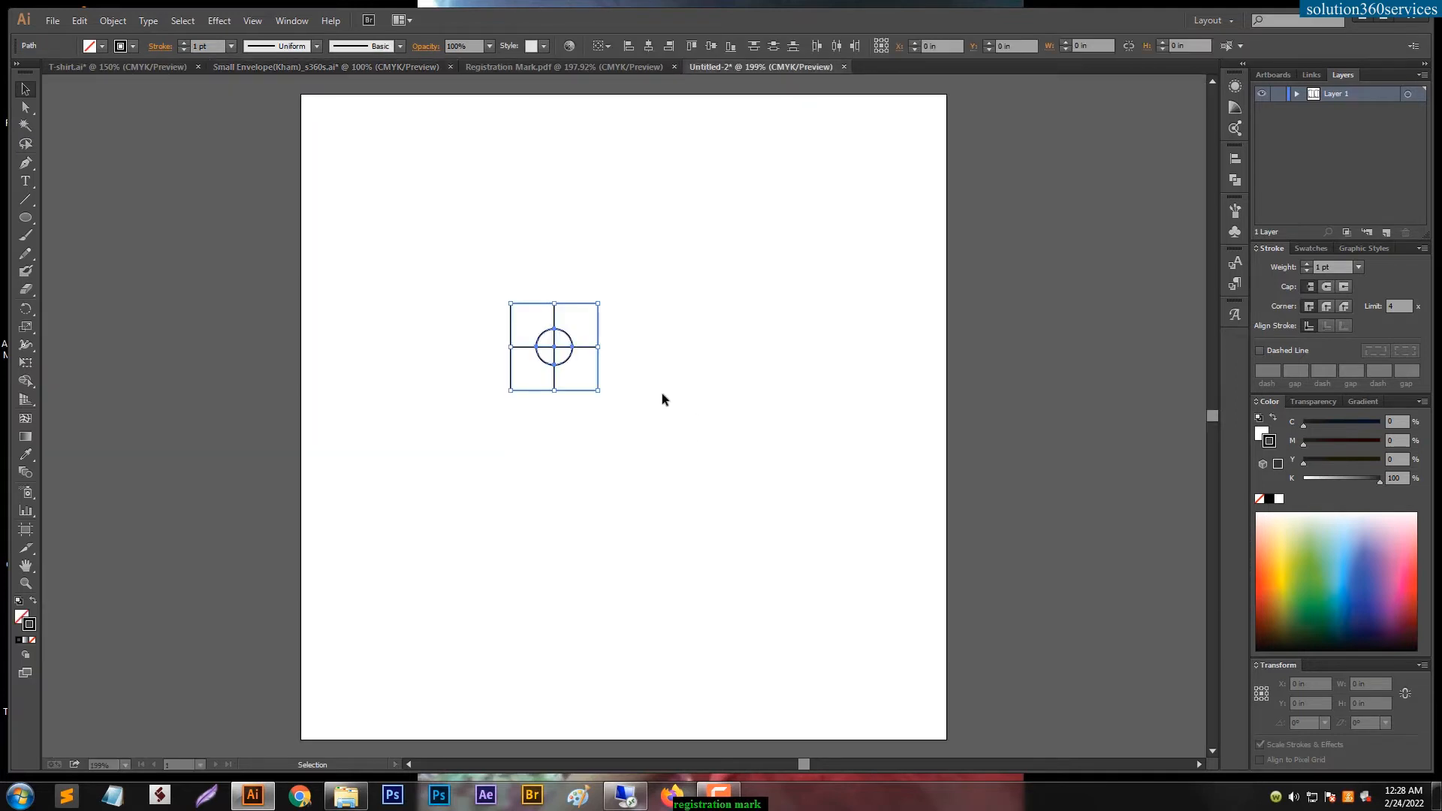
# Step: Add a text object containing the letter C beside the square
pyautogui.press('t')
pyautogui.click(673, 375)
pyautogui.write('M')
pyautogui.moveTo(677, 364); pyautogui.dragTo(631, 364)
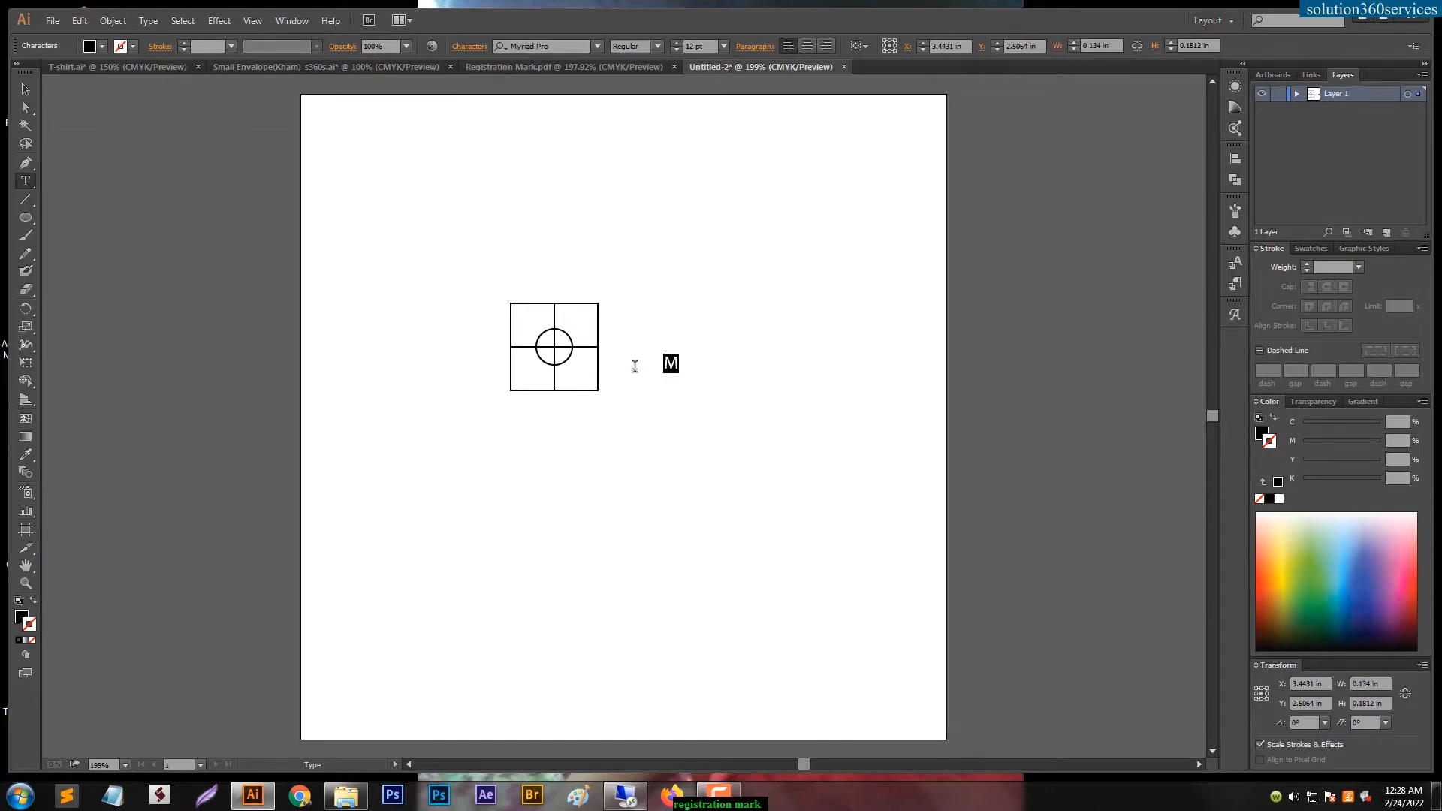
pyautogui.write('C')
pyautogui.press('Escape')
pyautogui.press('v')
pyautogui.click(646, 330)
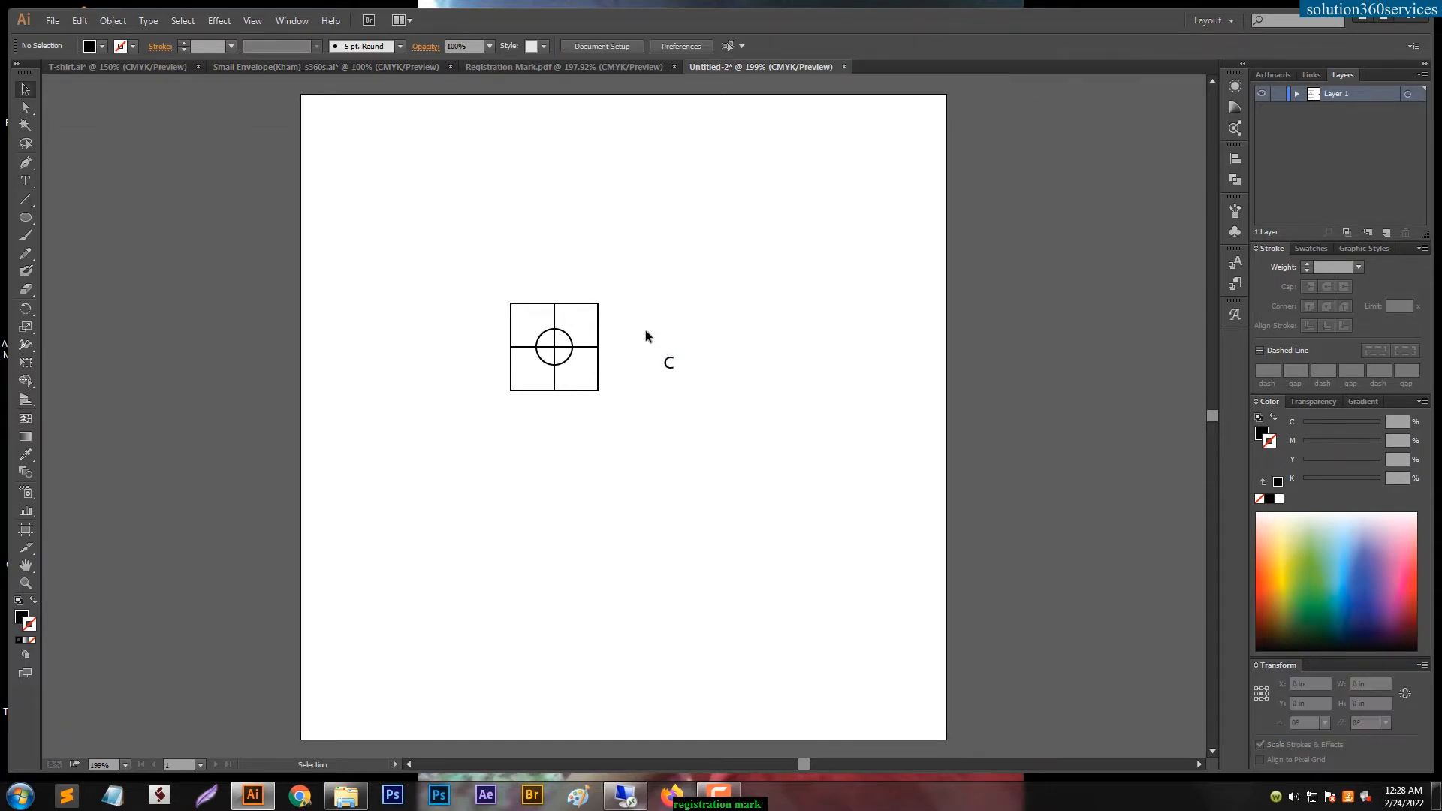
# Step: Enlarge the letter C to 21.57 pt and place it in the square's upper-left quadrant
pyautogui.click(673, 373)
pyautogui.moveTo(675, 372); pyautogui.dragTo(692, 402)
pyautogui.moveTo(529, 345); pyautogui.dragTo(531, 336)
pyautogui.hotkey('ctrl', 'shift', ',')
pyautogui.hotkey('ctrl', 'shift', ',')
pyautogui.hotkey('ctrl', 'shift', ',')
pyautogui.hotkey('ctrl', 'shift', ',')
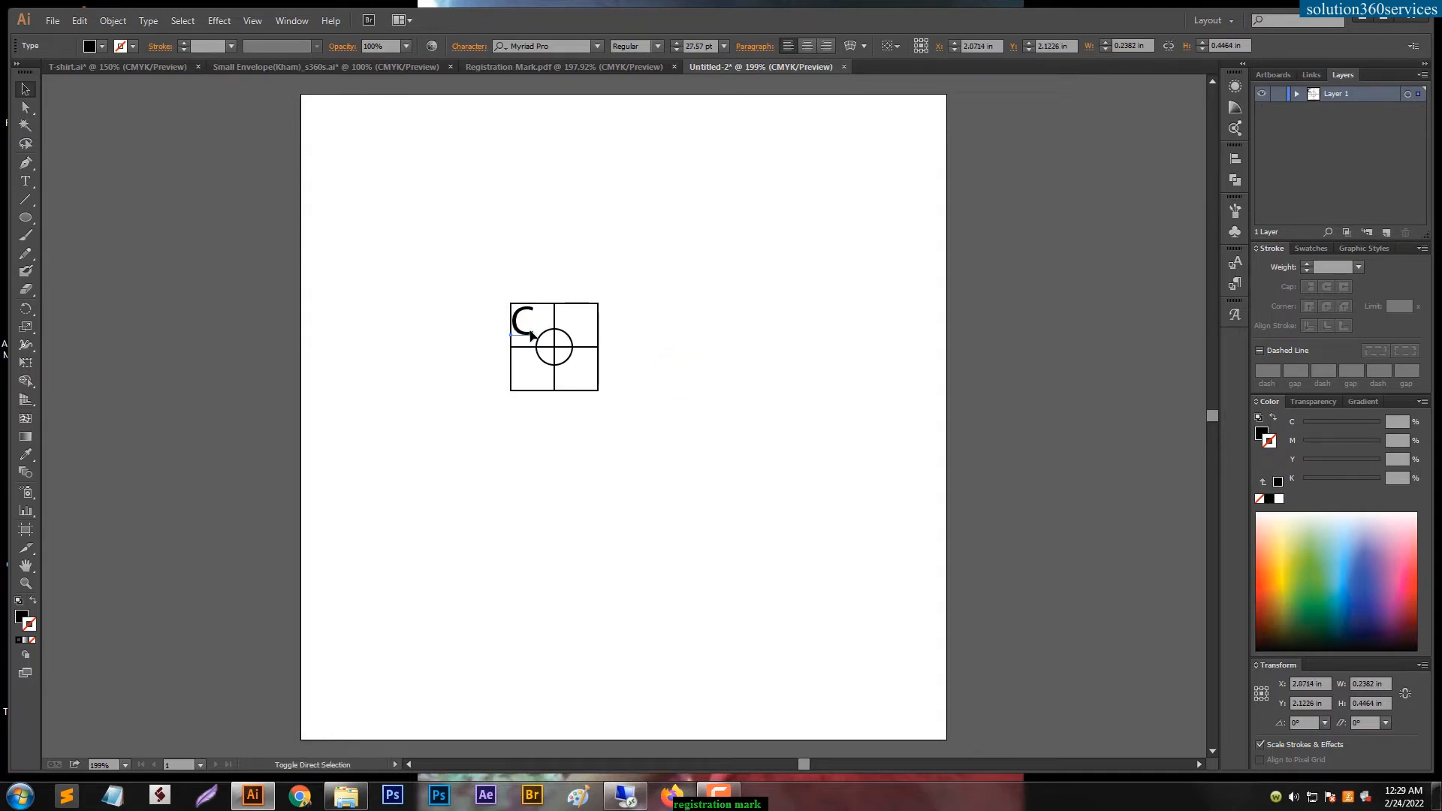
# Step: Copy the letter C into the square's upper-right quadrant and change the copy to M
pyautogui.moveTo(530, 334); pyautogui.dragTo(578, 334)
pyautogui.press('a')
pyautogui.press('t')
pyautogui.doubleClick(580, 334)
pyautogui.write('M')
pyautogui.keyDown('ctrl'); pyautogui.click(616, 336); pyautogui.keyUp('ctrl')
# Step: Copy the letter M into the square's lower-left quadrant and change the copy to Y
pyautogui.moveTo(585, 334); pyautogui.dragTo(533, 380)
pyautogui.doubleClick(530, 373)
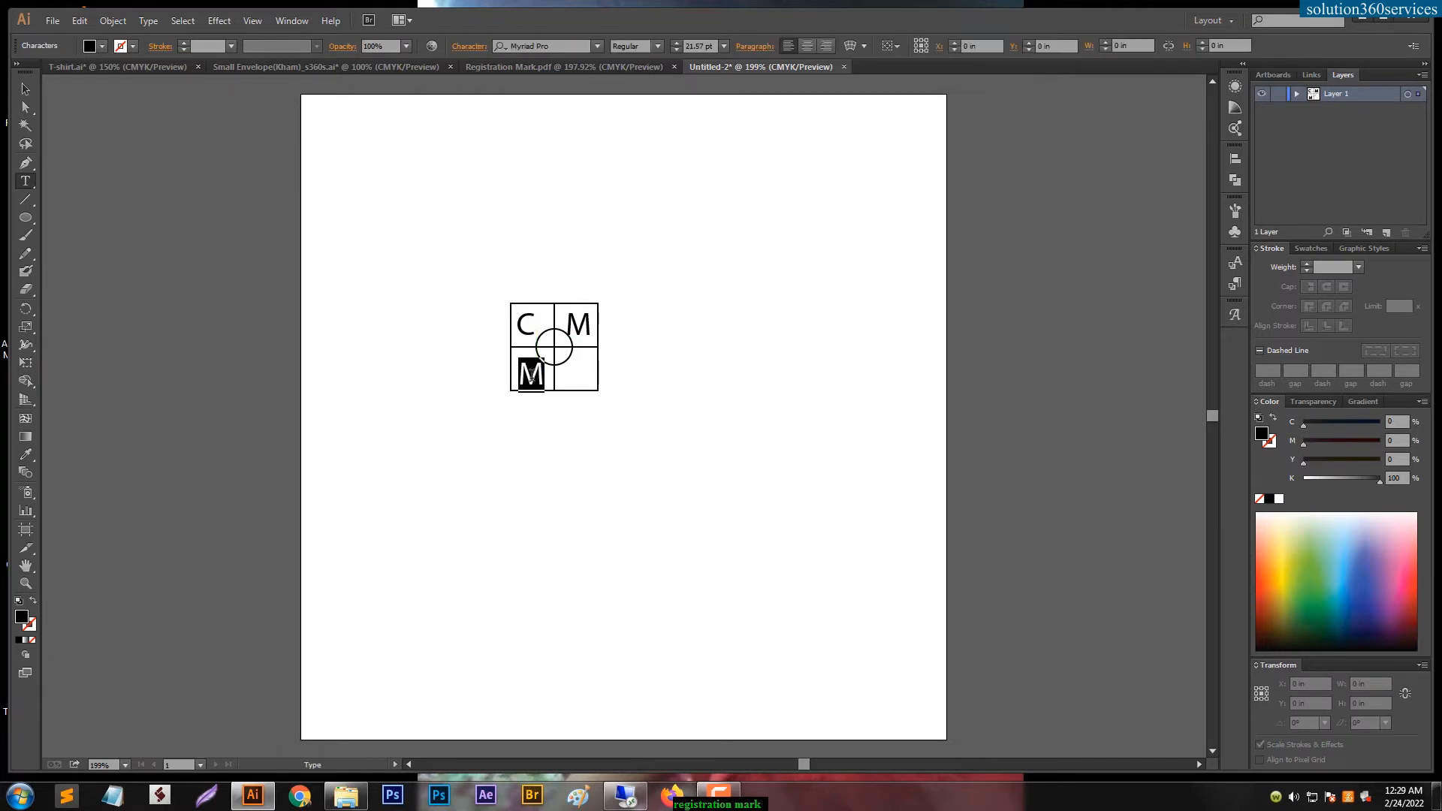
pyautogui.write('M')
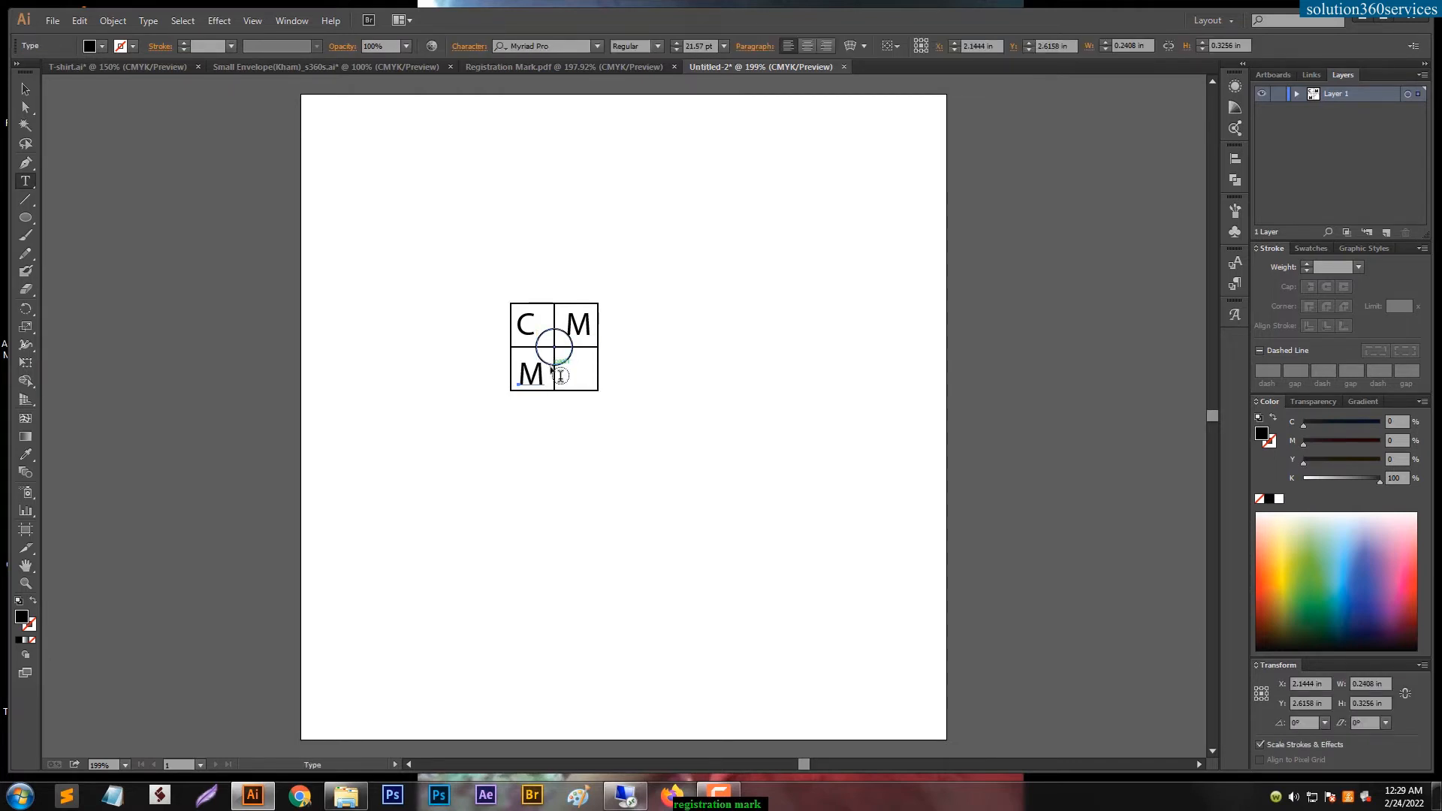
pyautogui.doubleClick(554, 373)
pyautogui.write('Y')
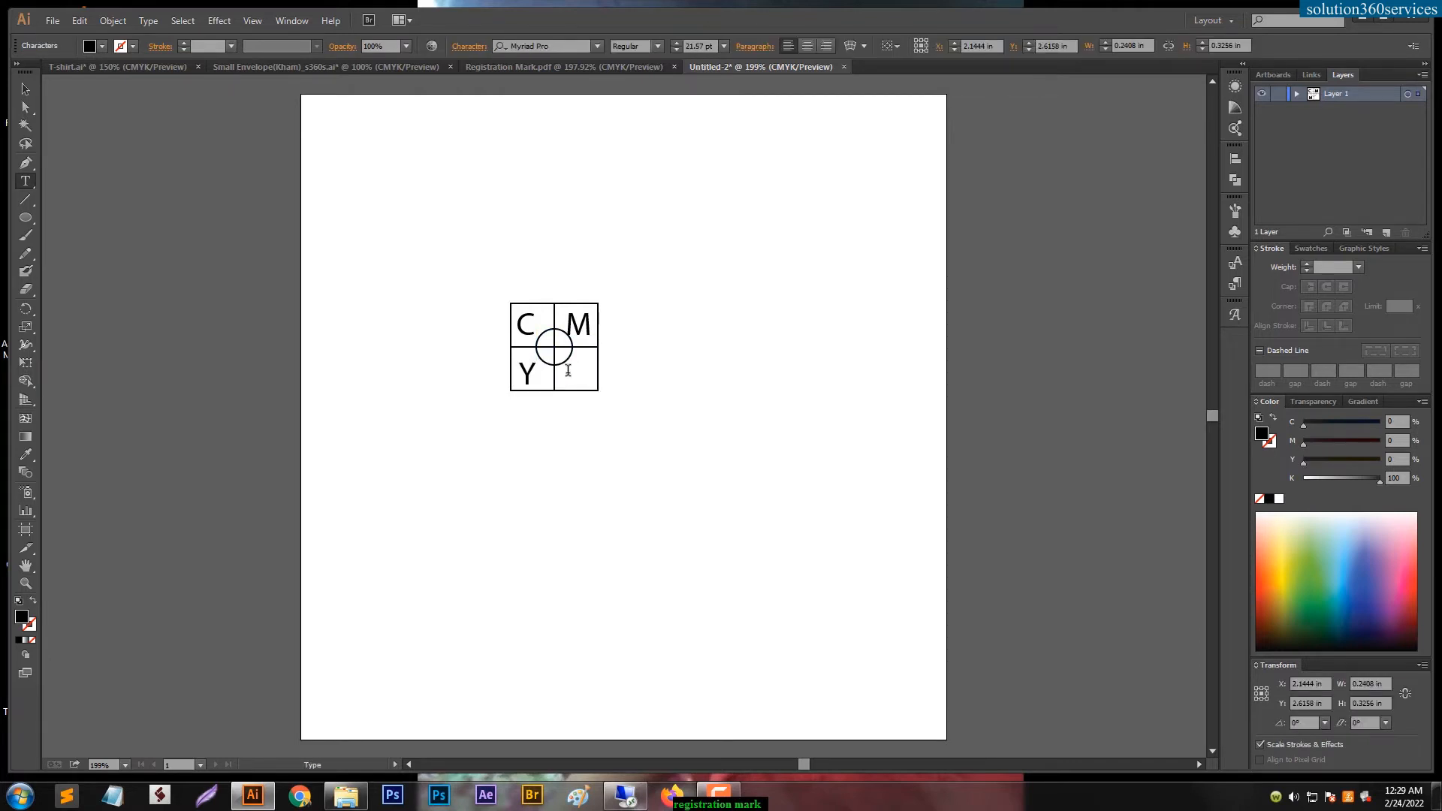
# Step: Copy the letter Y into the square's lower-right quadrant and change the copy to K
pyautogui.moveTo(532, 380); pyautogui.dragTo(579, 375)
pyautogui.doubleClick(579, 375)
pyautogui.write('K')
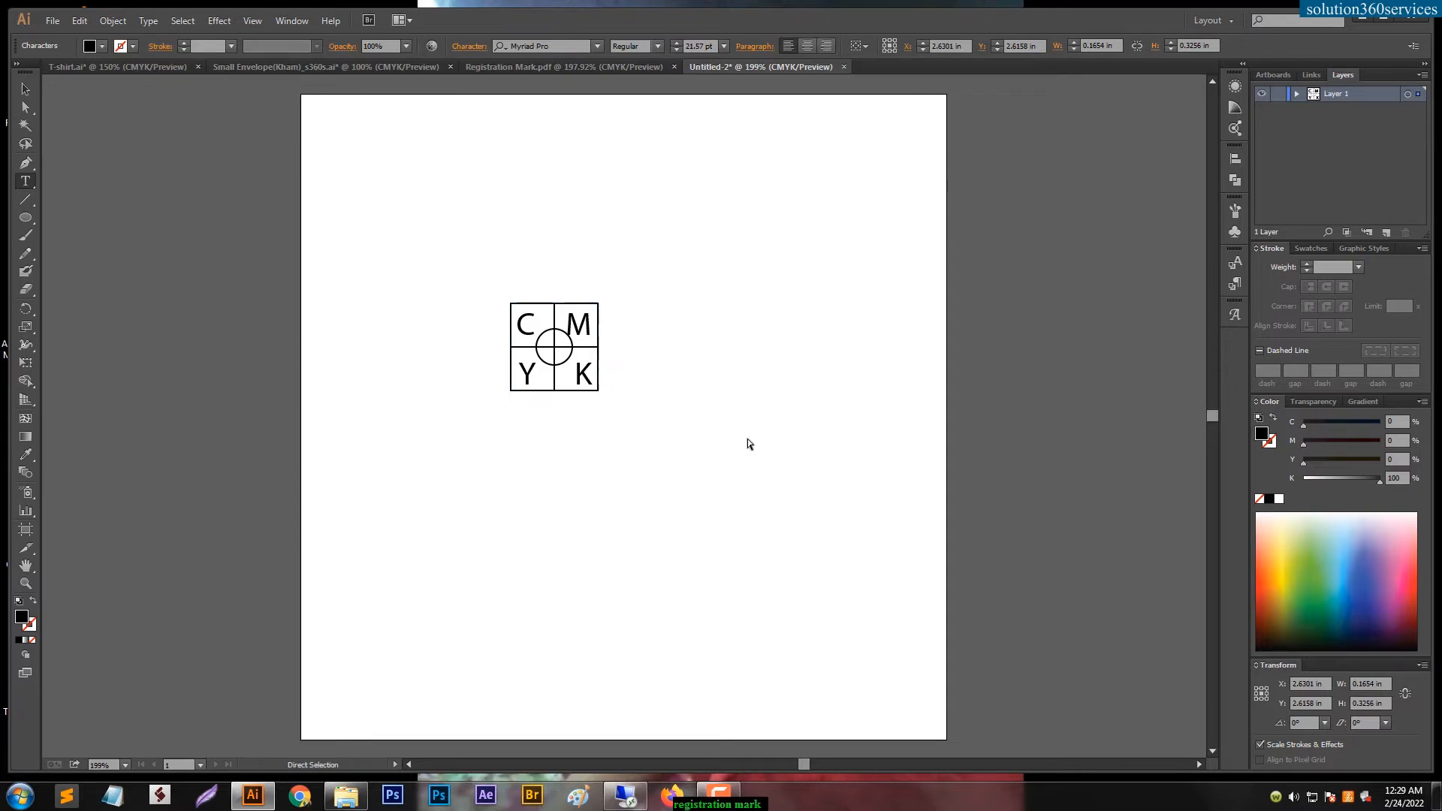
pyautogui.press('Escape')
pyautogui.click(740, 446)
# Step: Color the letter C with 100% cyan and the letter M with 100% magenta, with all other ink values at 0
pyautogui.press('a')
pyautogui.click(543, 345)
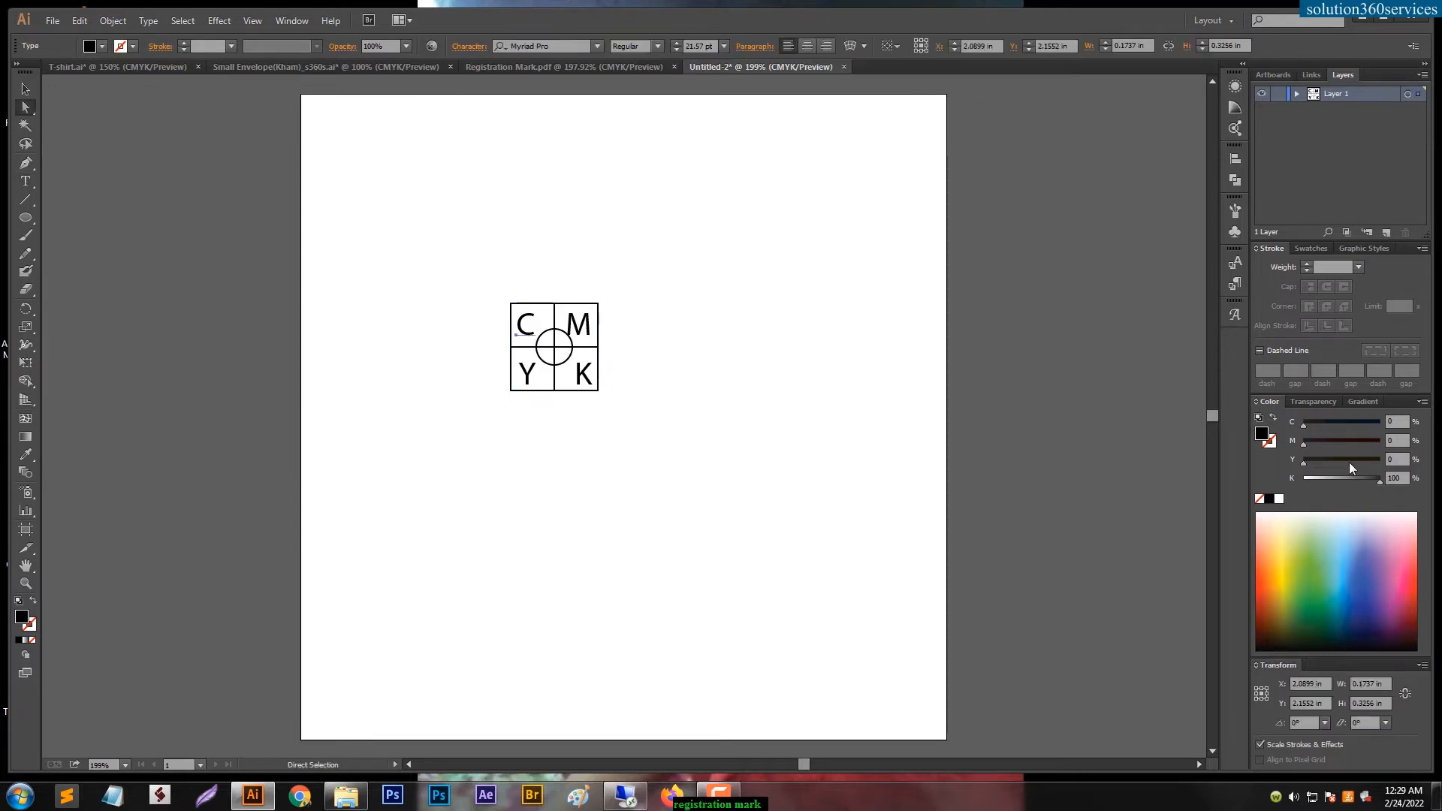
pyautogui.click(1306, 478)
pyautogui.moveTo(1323, 425); pyautogui.dragTo(1378, 422)
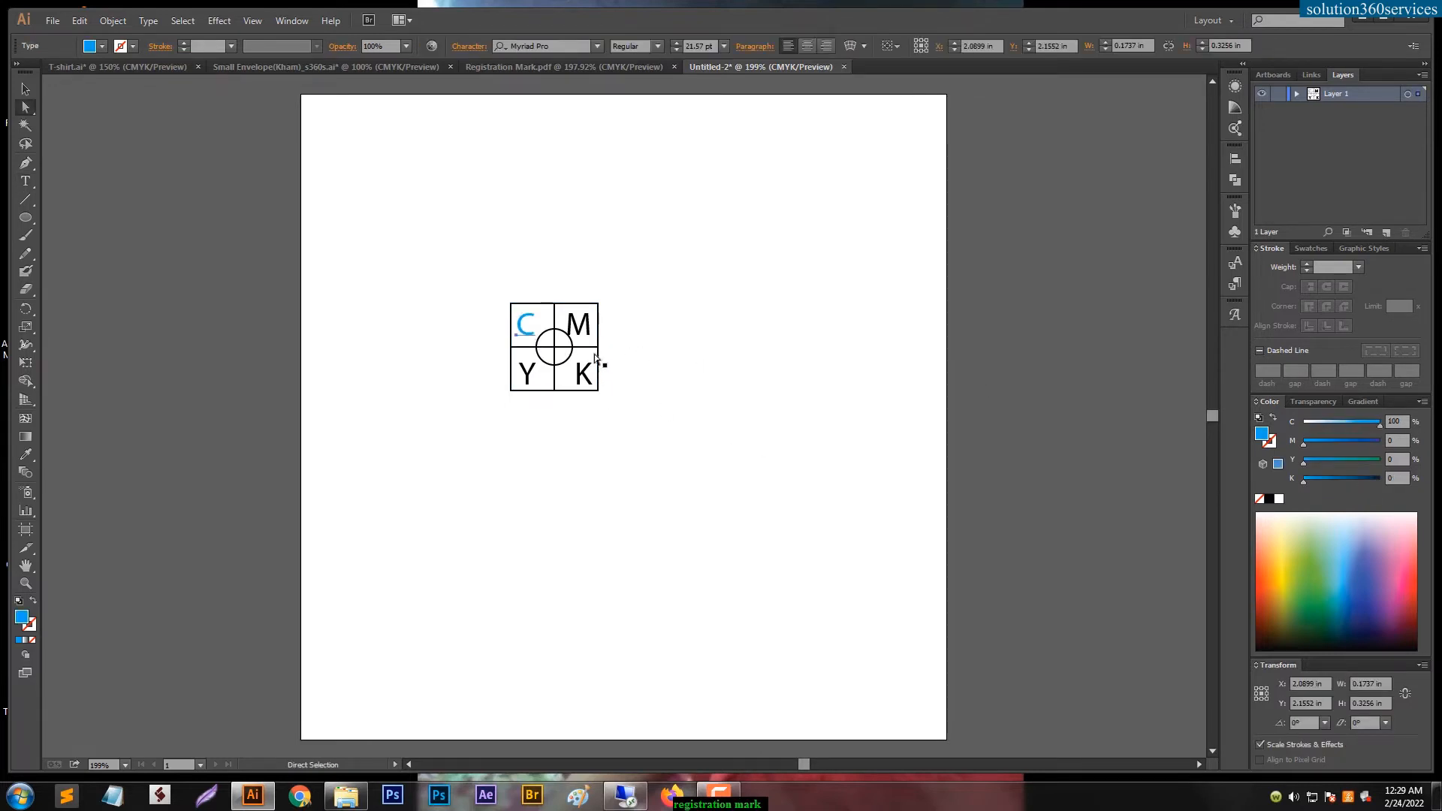
pyautogui.click(582, 330)
pyautogui.moveTo(1327, 444); pyautogui.dragTo(1141, 482)
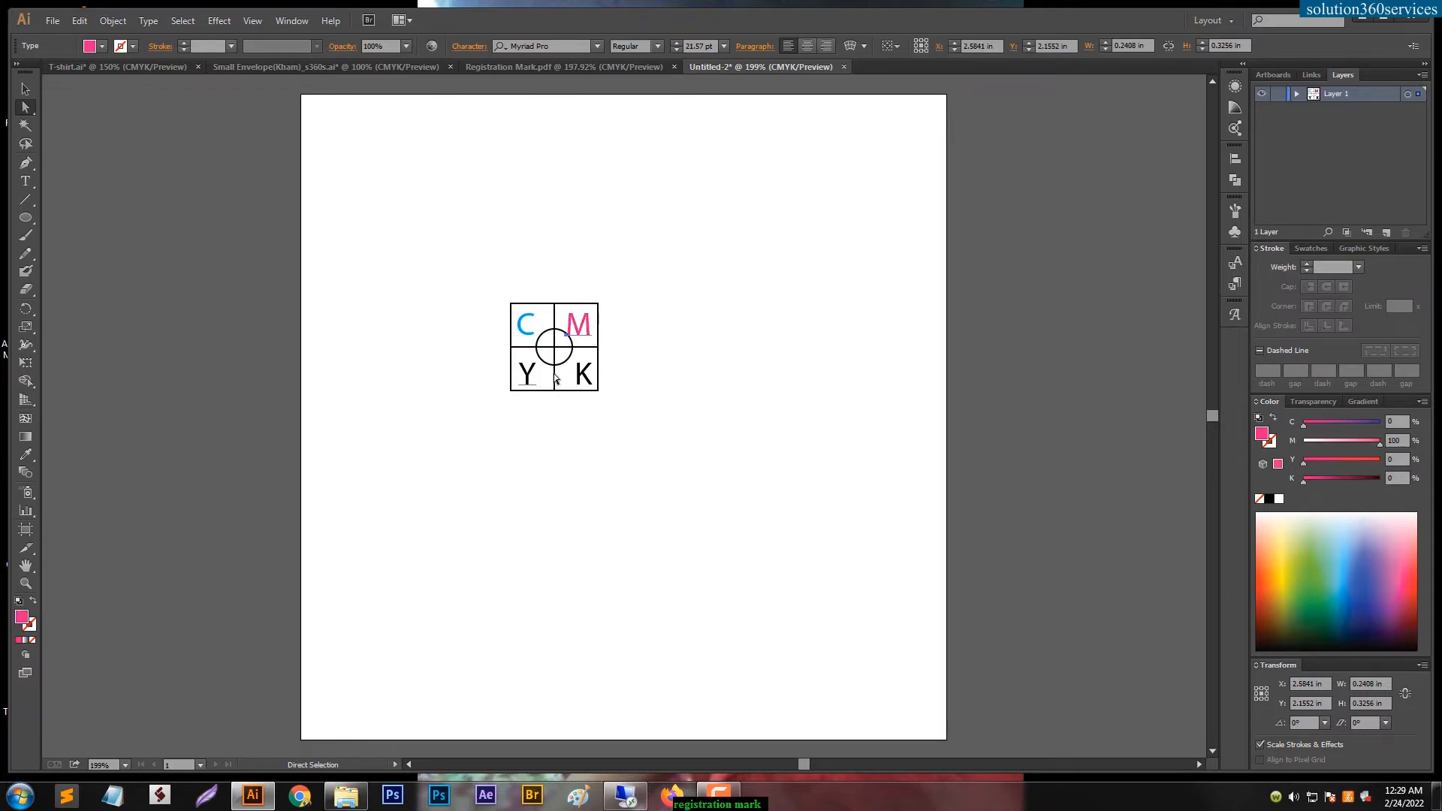
# Step: Color the letter Y in the square's lower-left quadrant yellow and check the ink values of the letter K
pyautogui.click(529, 376)
pyautogui.moveTo(1335, 461); pyautogui.dragTo(1299, 481)
pyautogui.click(588, 381)
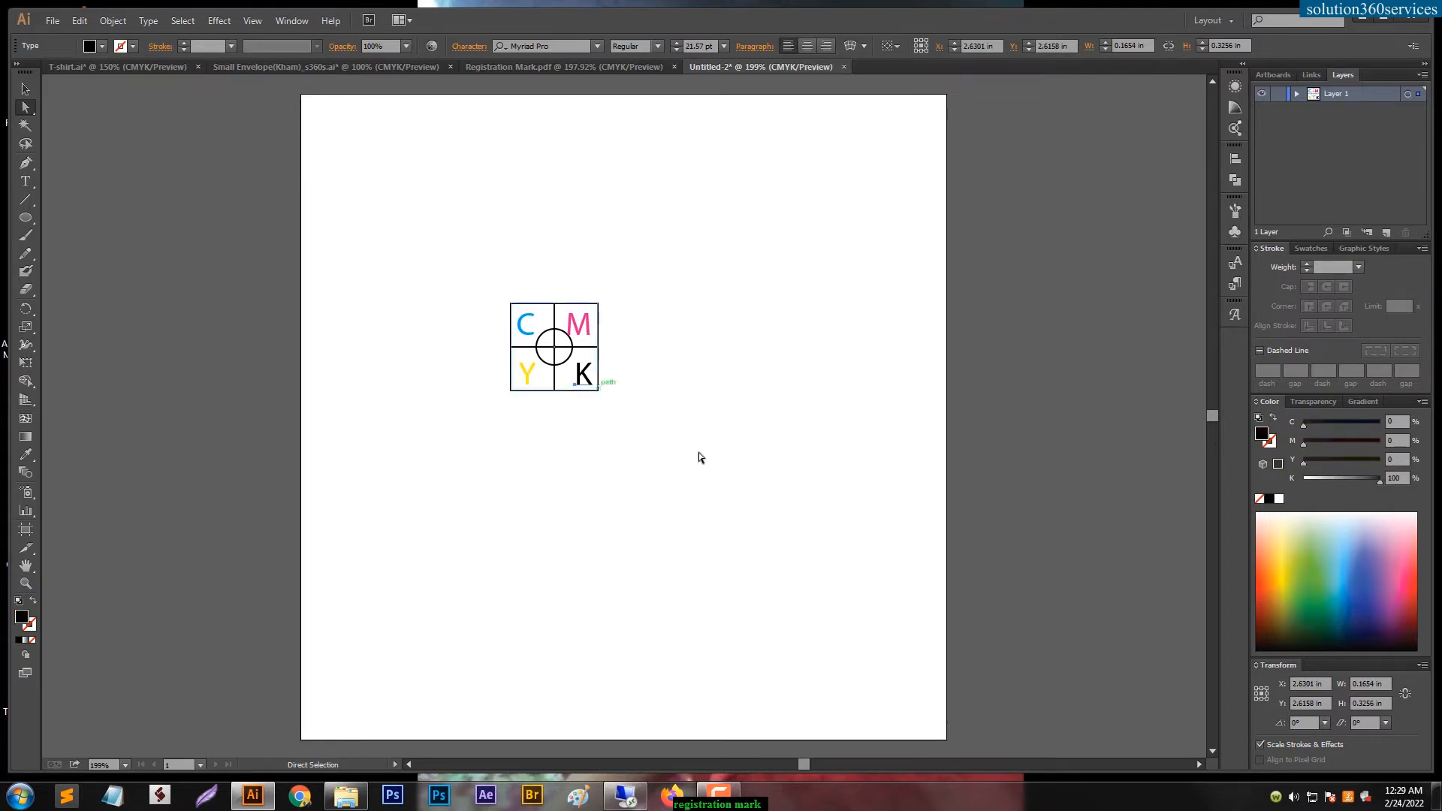
pyautogui.click(729, 473)
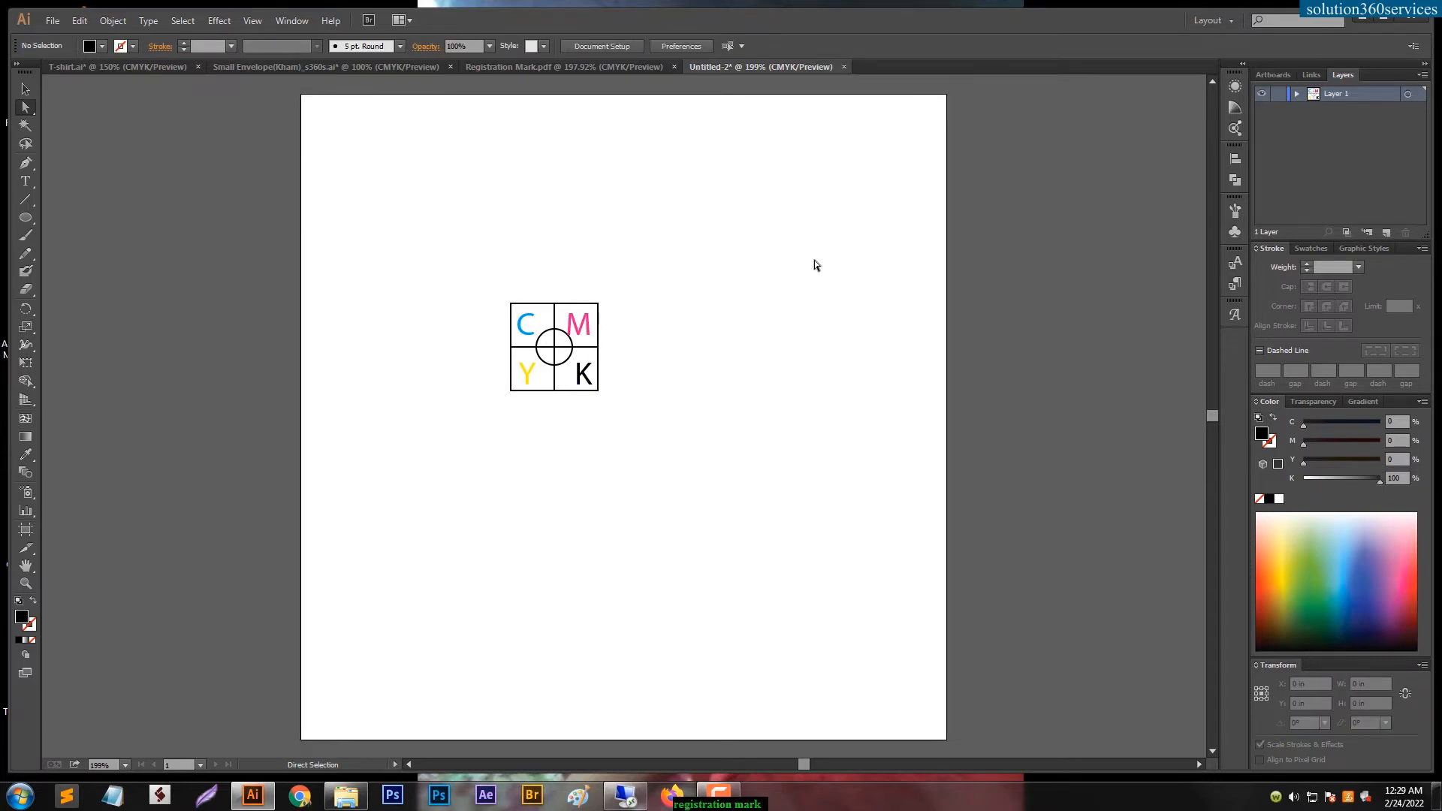
# Step: Examine the finished CMYK registration mark near the lower-right corner of the Small Envelope document, then return to the new document
pyautogui.press('v')
pyautogui.moveTo(683, 239); pyautogui.dragTo(453, 456)
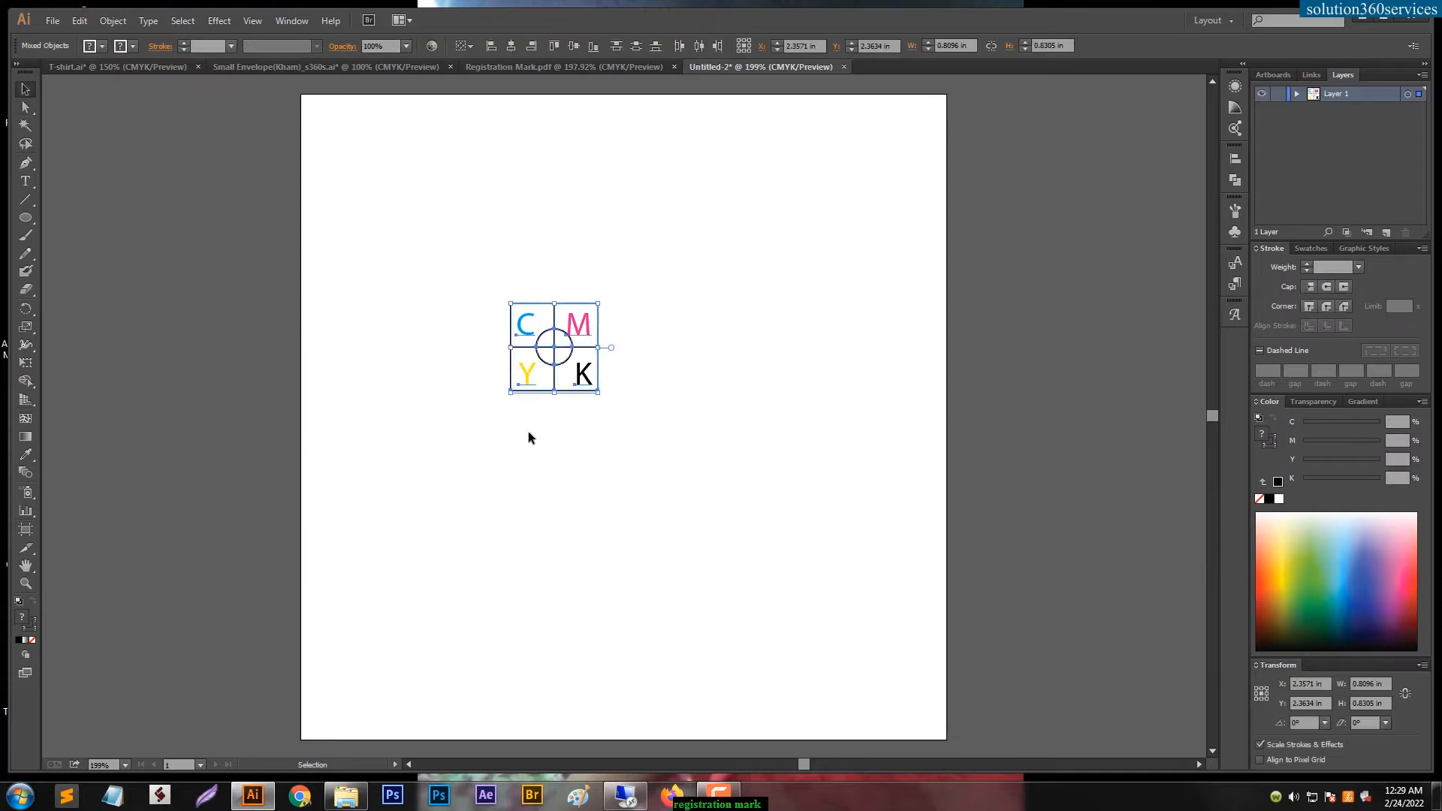
pyautogui.click(287, 68)
pyautogui.moveTo(1067, 706); pyautogui.dragTo(929, 593)
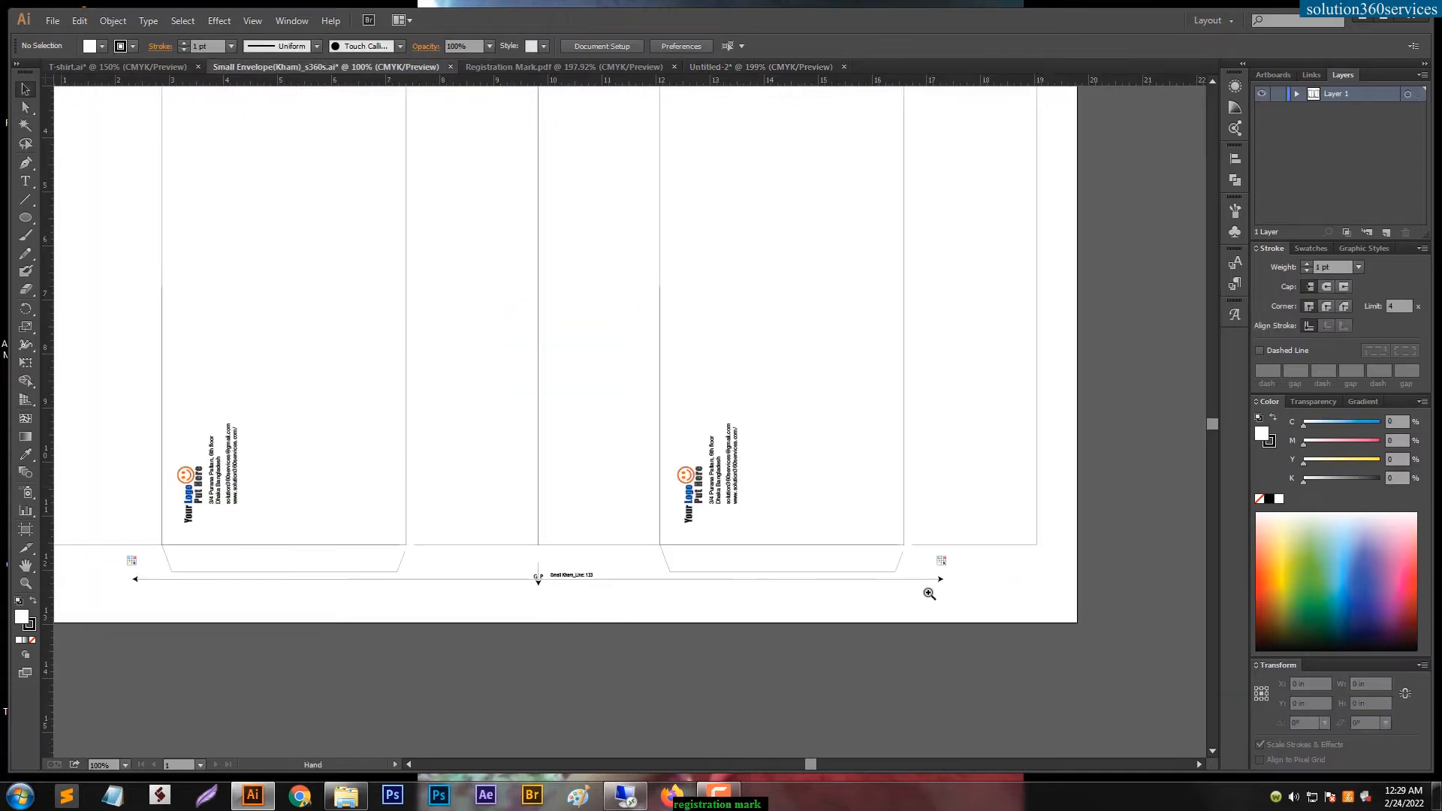
pyautogui.click(974, 571)
pyautogui.click(660, 373)
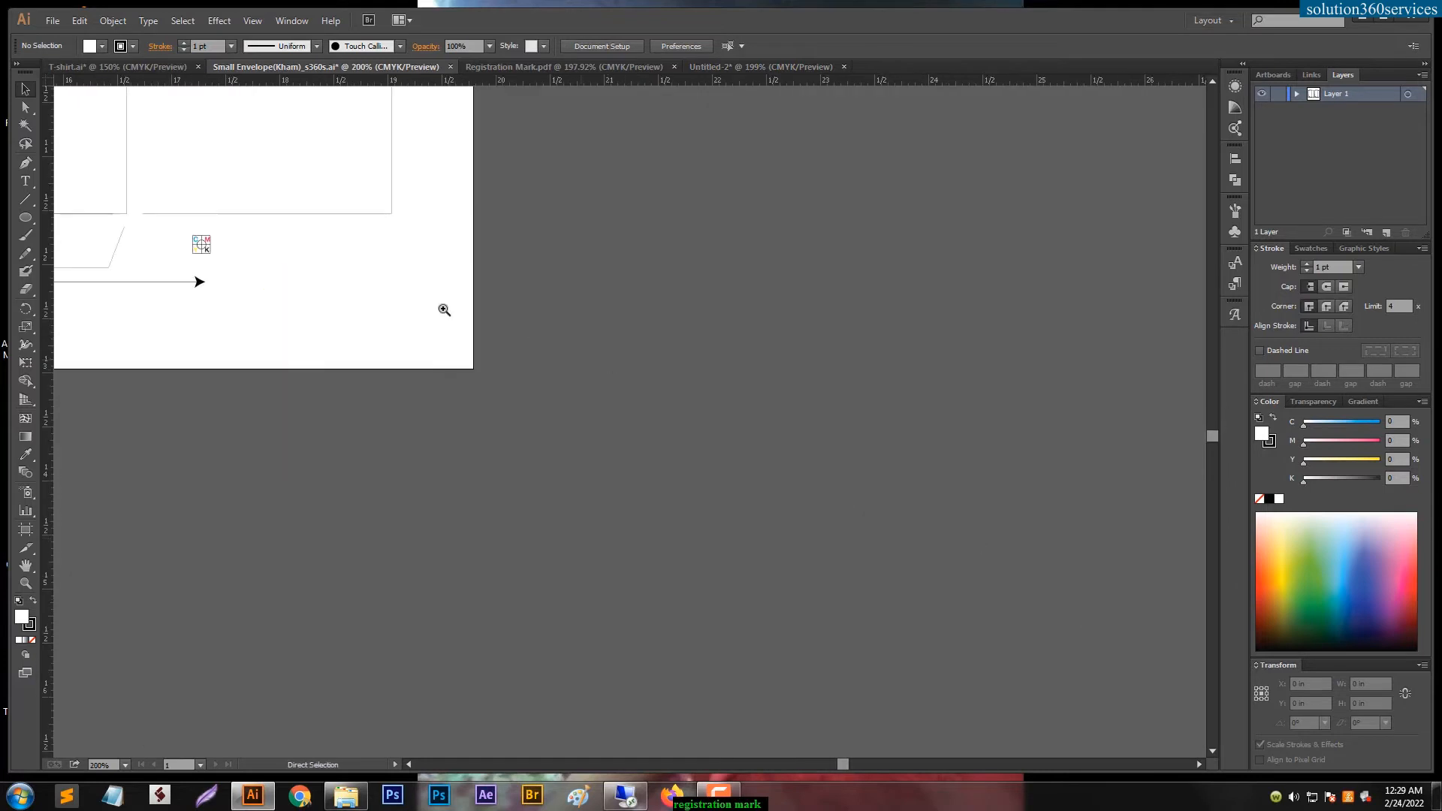
pyautogui.click(243, 263)
pyautogui.click(713, 457)
pyautogui.click(496, 350)
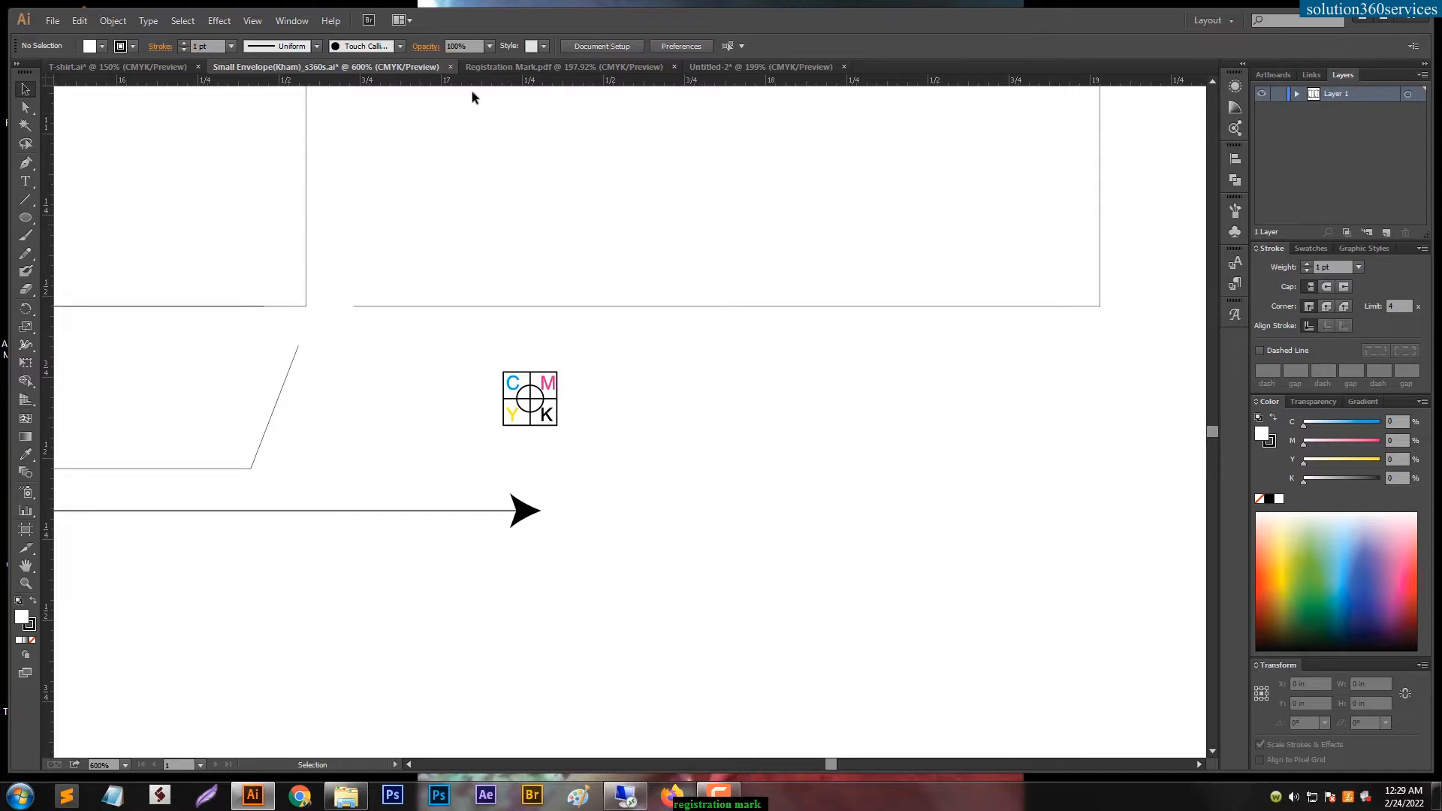
pyautogui.click(721, 70)
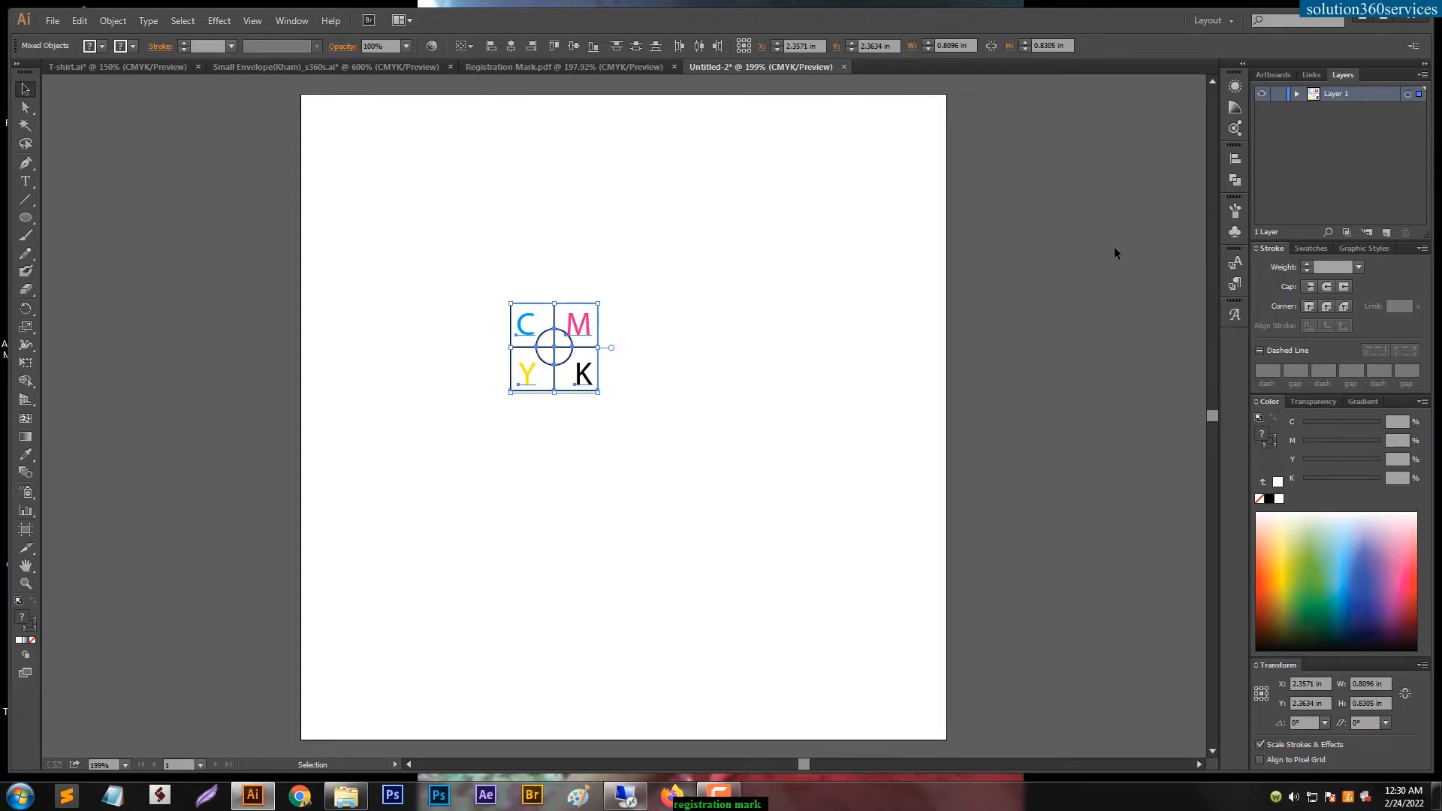
pyautogui.click(1086, 279)
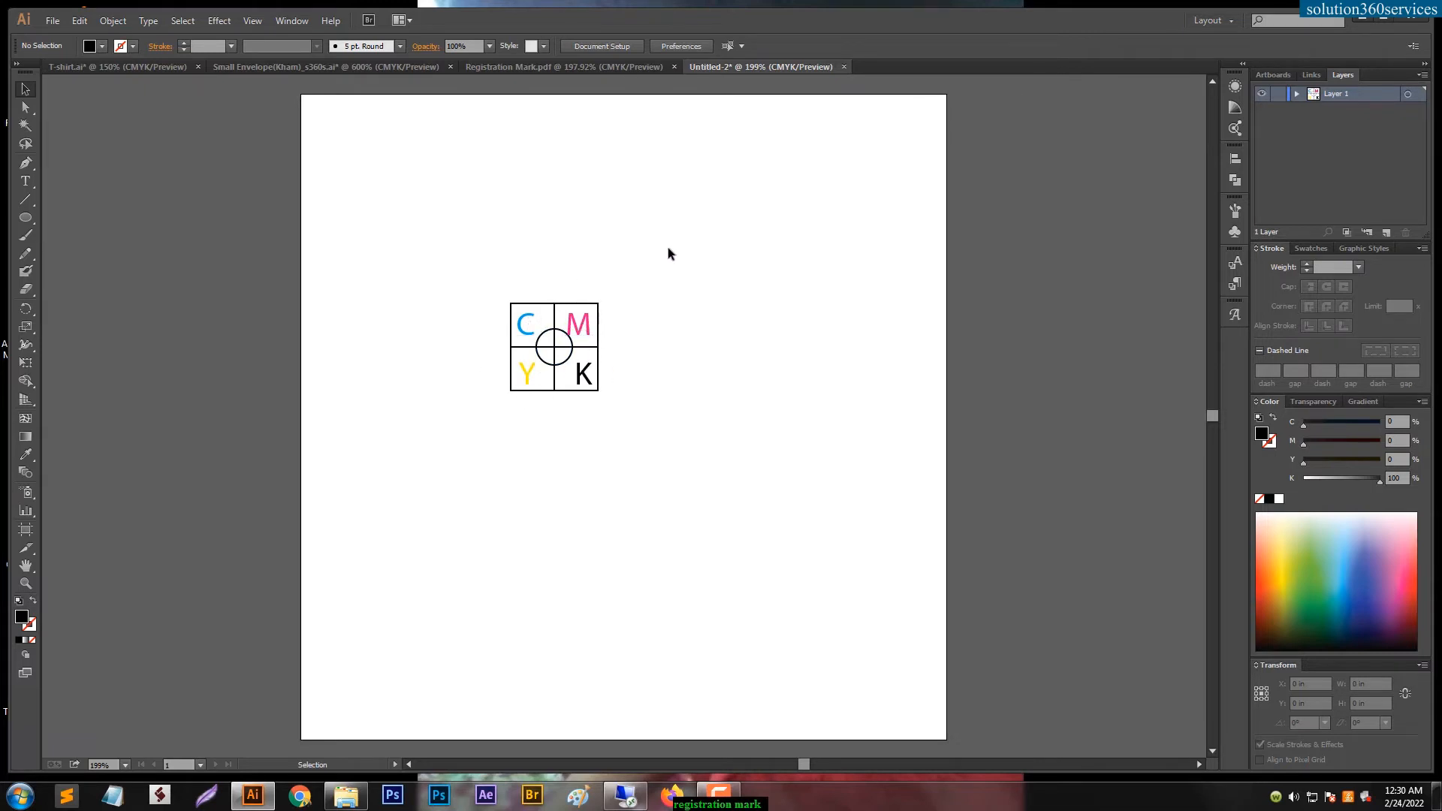
# Step: Set the stroke of the mark's square, crosshair and circle to 100% of all four inks, then apply the [Registration] swatch to it
pyautogui.press('a')
pyautogui.moveTo(547, 277); pyautogui.dragTo(560, 418)
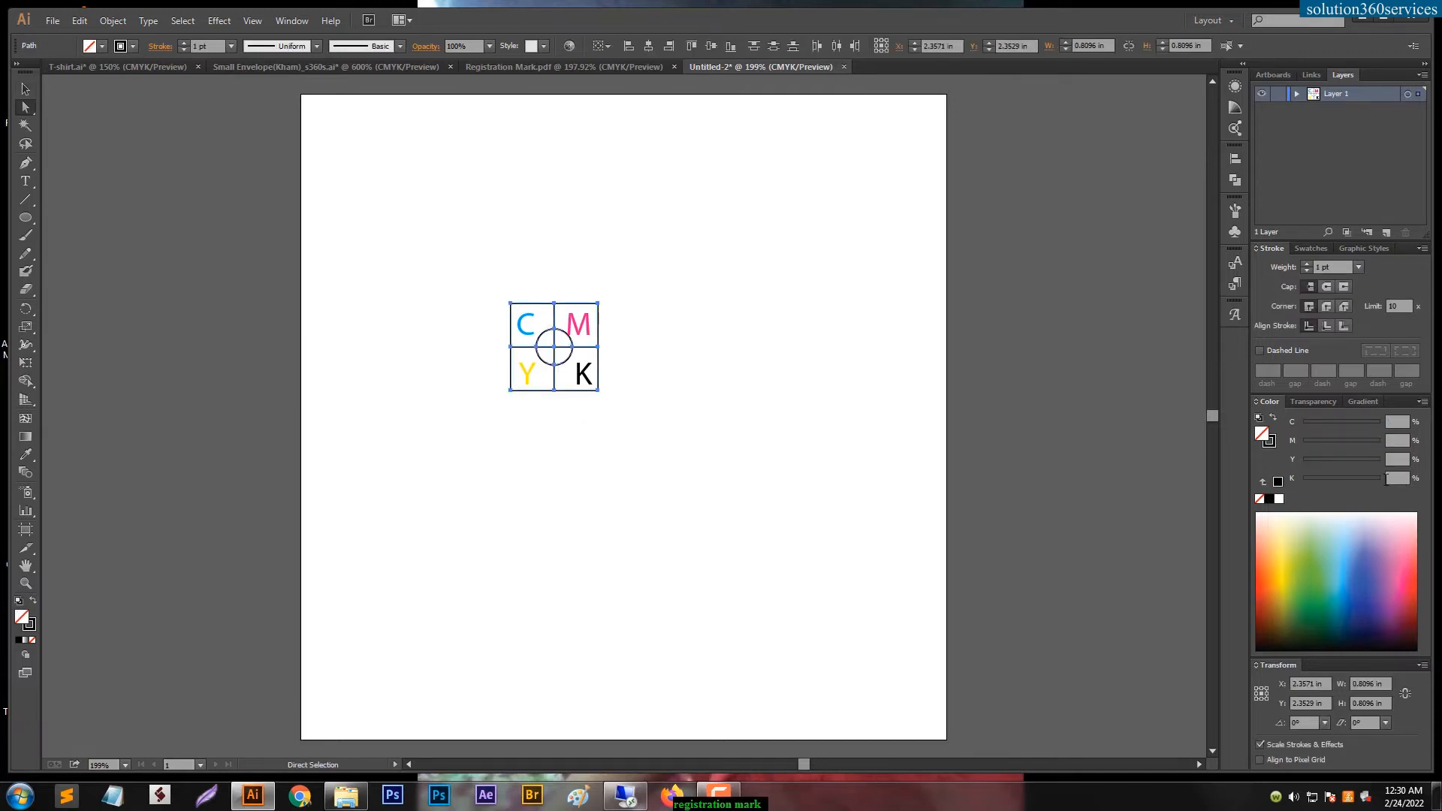
pyautogui.moveTo(1322, 477); pyautogui.dragTo(1344, 477)
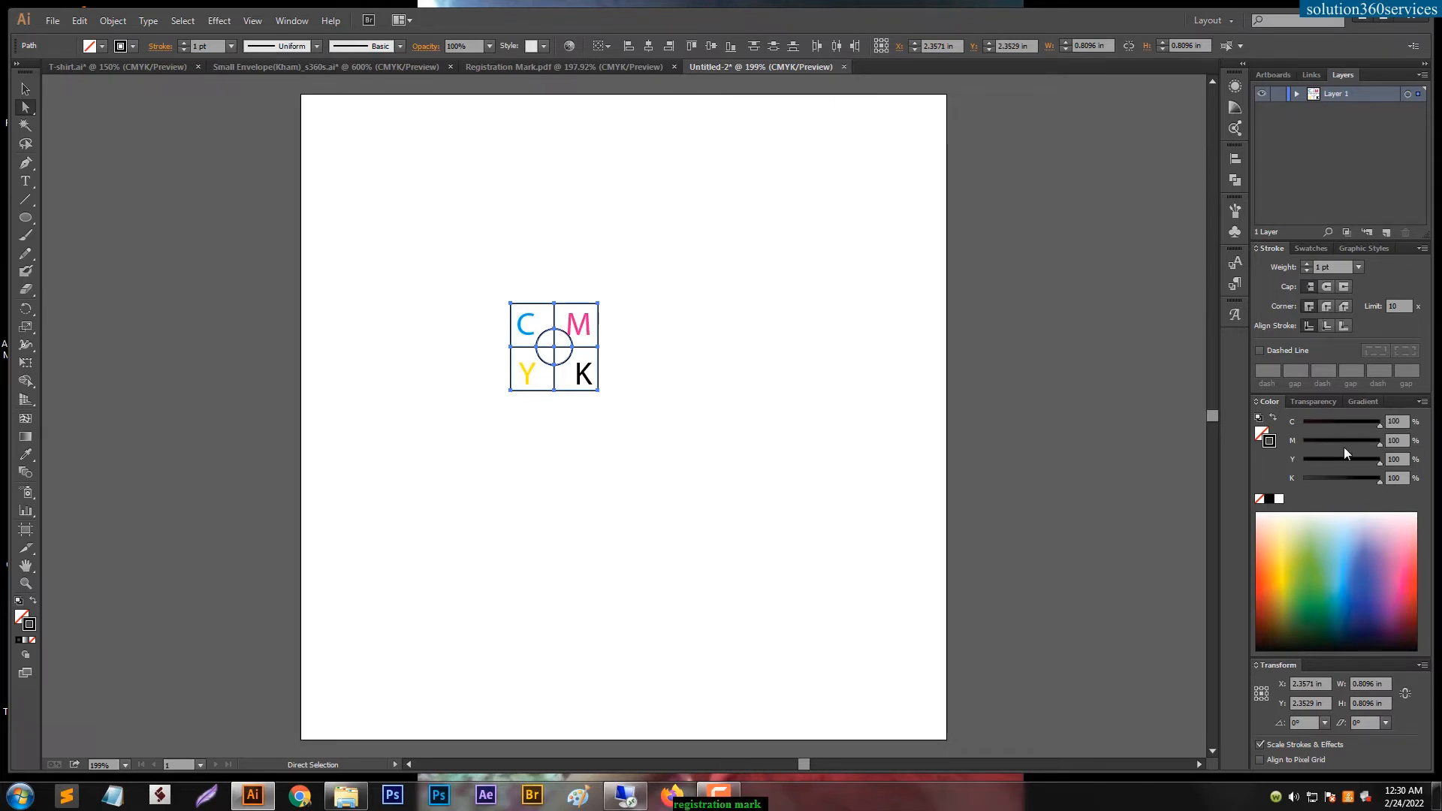
pyautogui.click(292, 21)
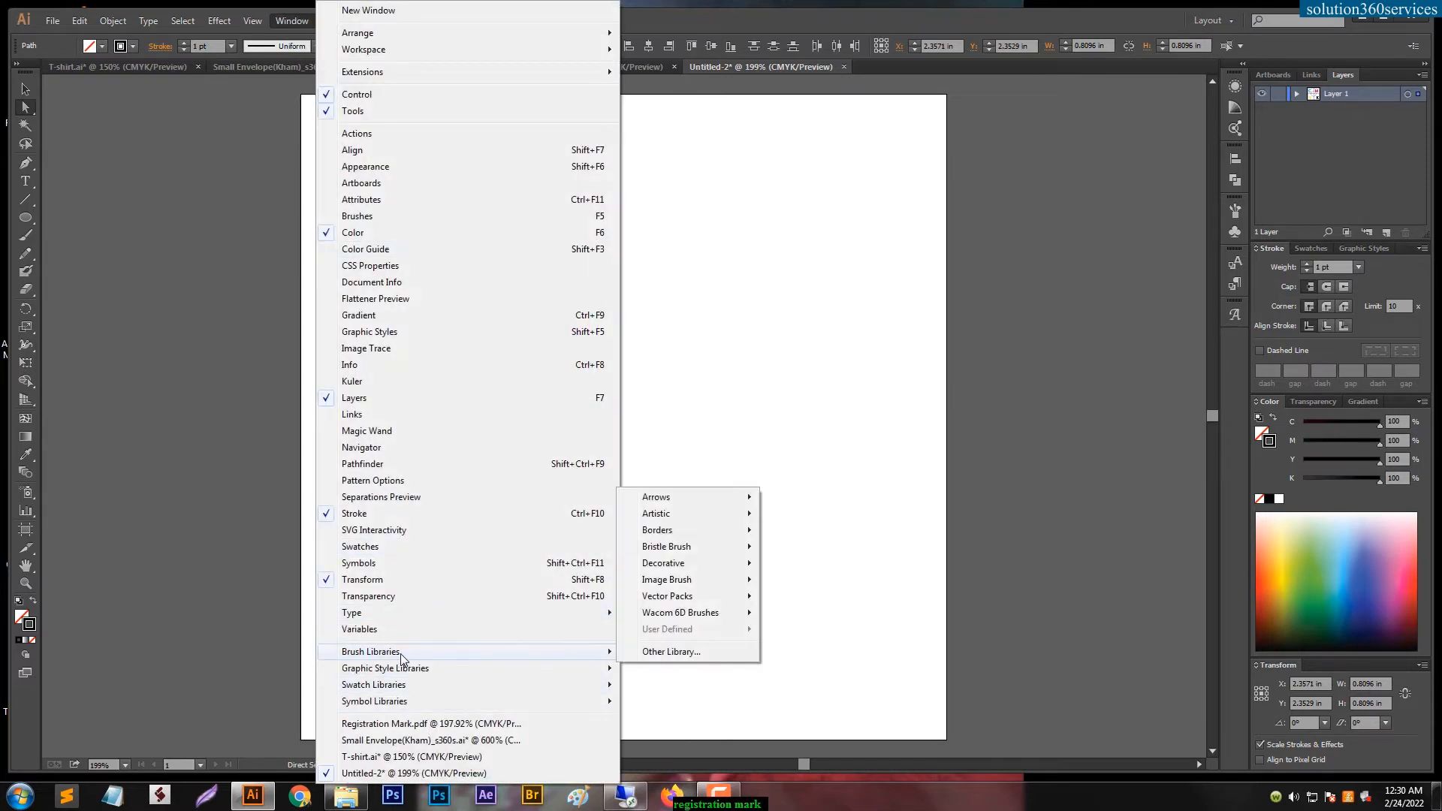
pyautogui.click(385, 547)
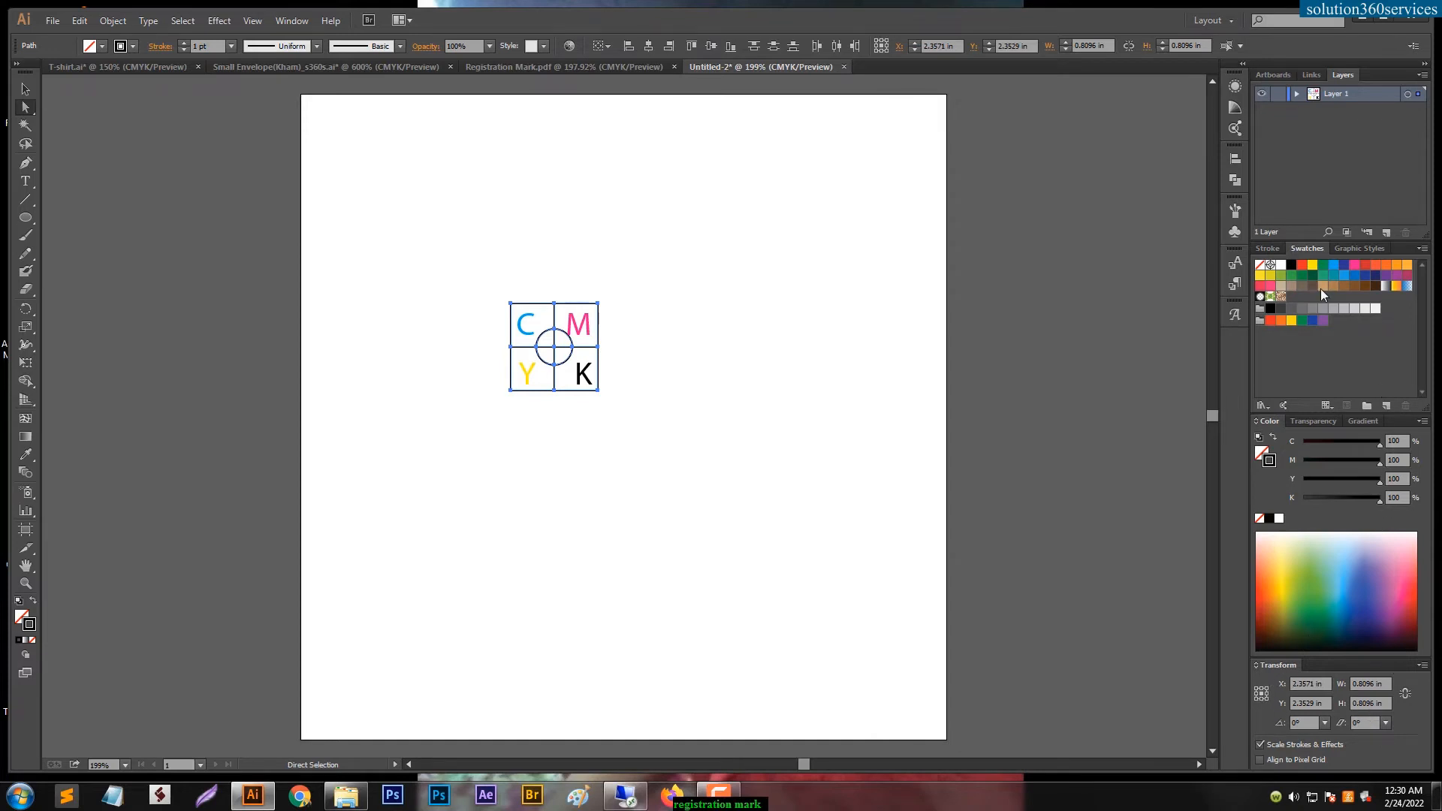
pyautogui.click(1270, 267)
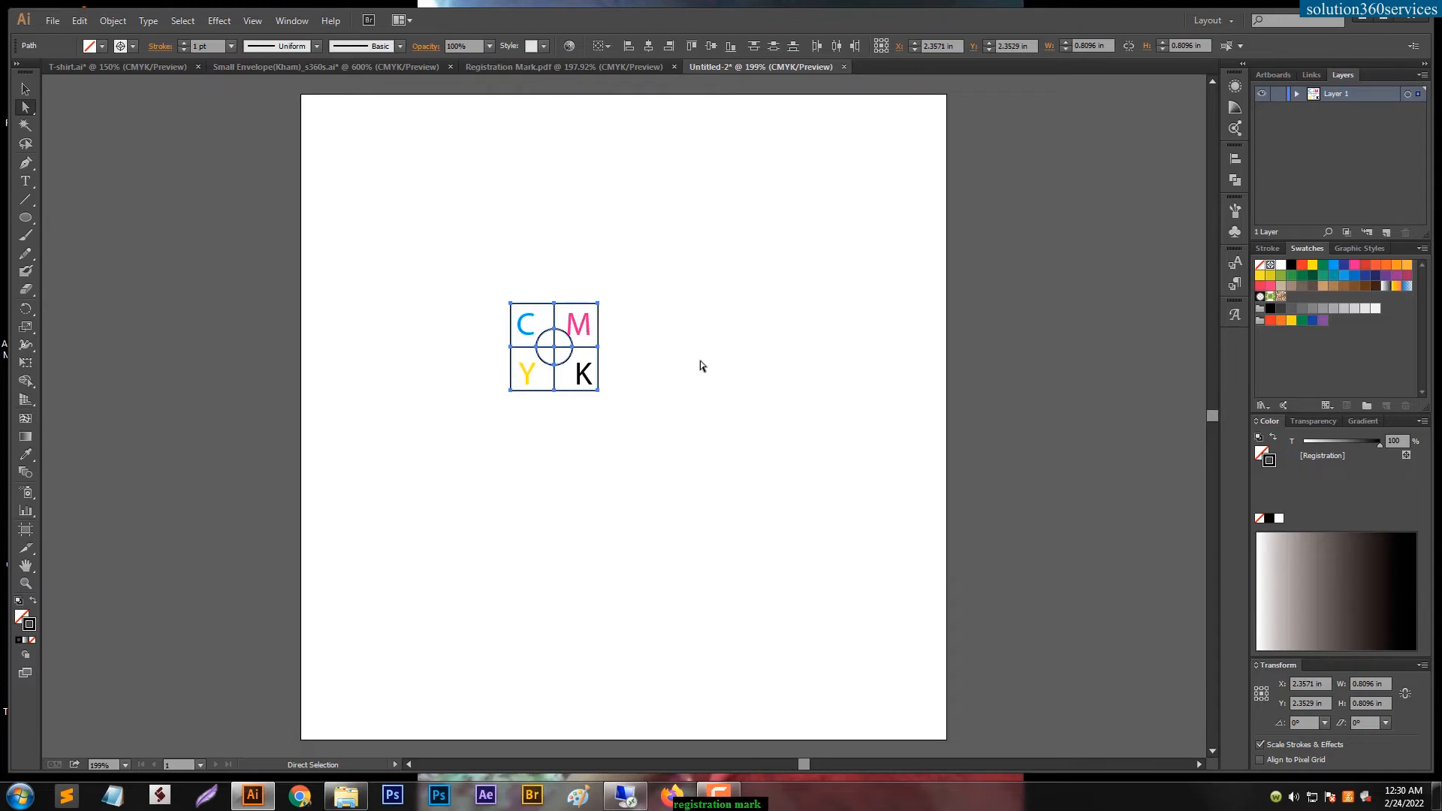
pyautogui.click(729, 319)
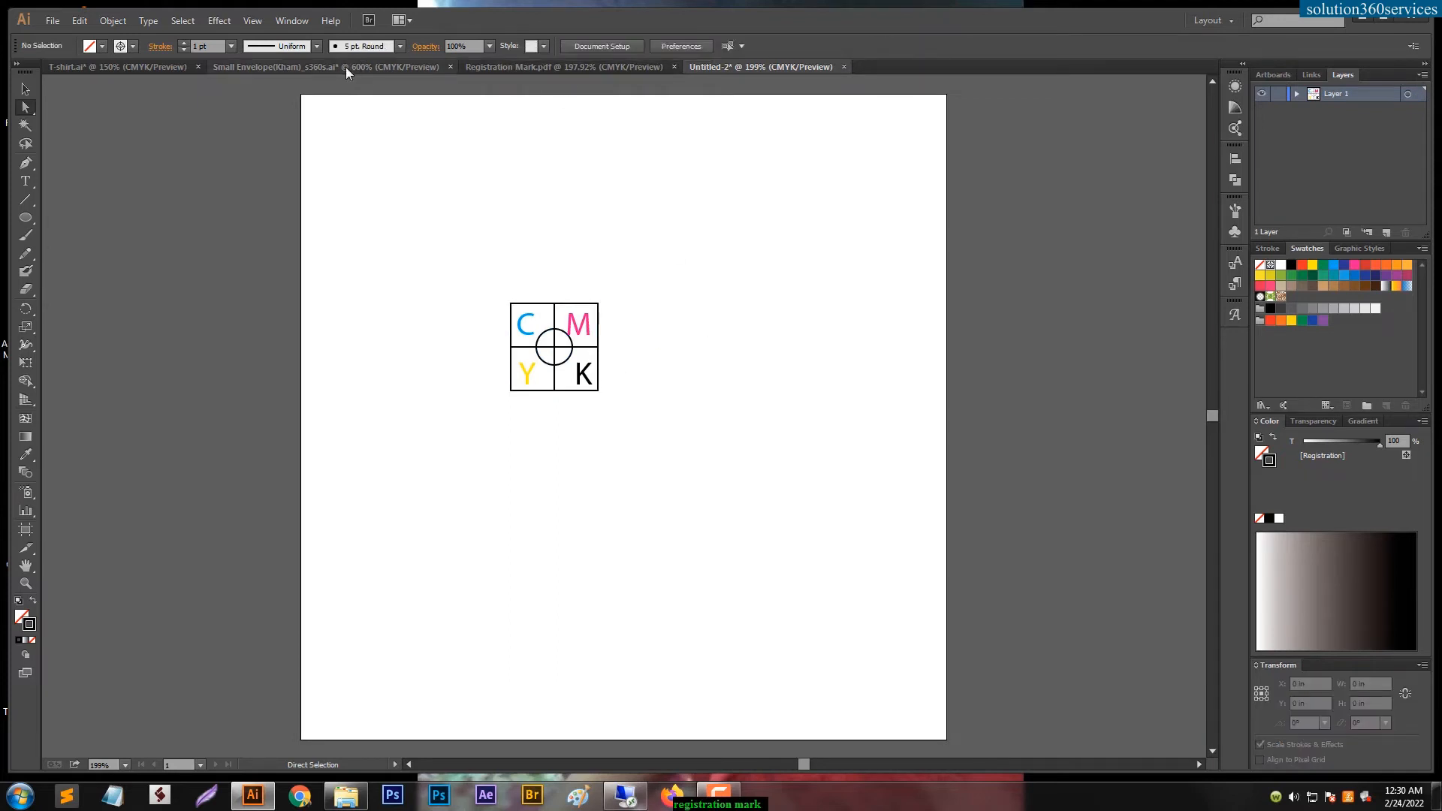
# Step: In the T-shirt document, draw a circle about 42 px in diameter in the artboard's upper-left corner
pyautogui.click(115, 68)
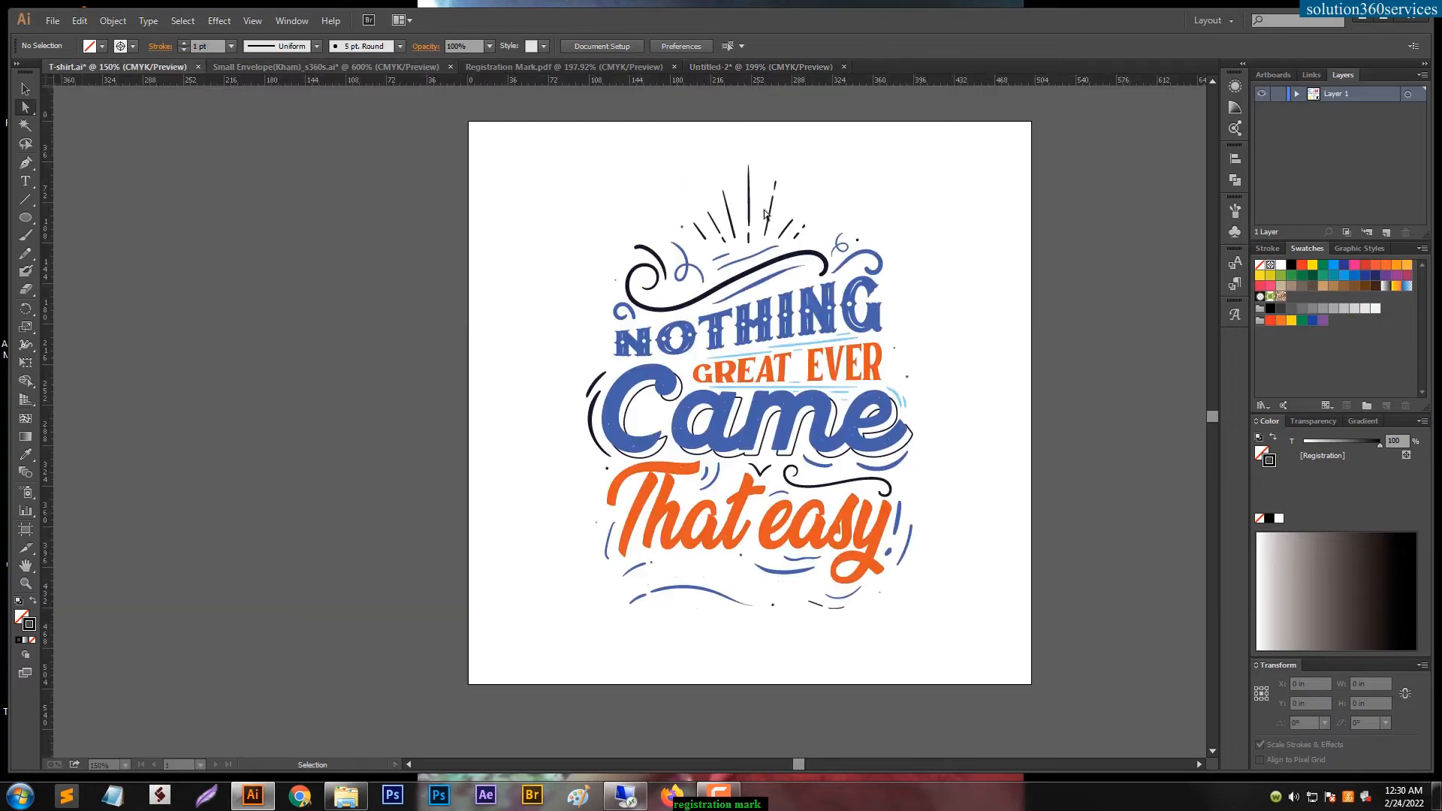
pyautogui.click(26, 217)
pyautogui.moveTo(529, 190); pyautogui.dragTo(552, 213)
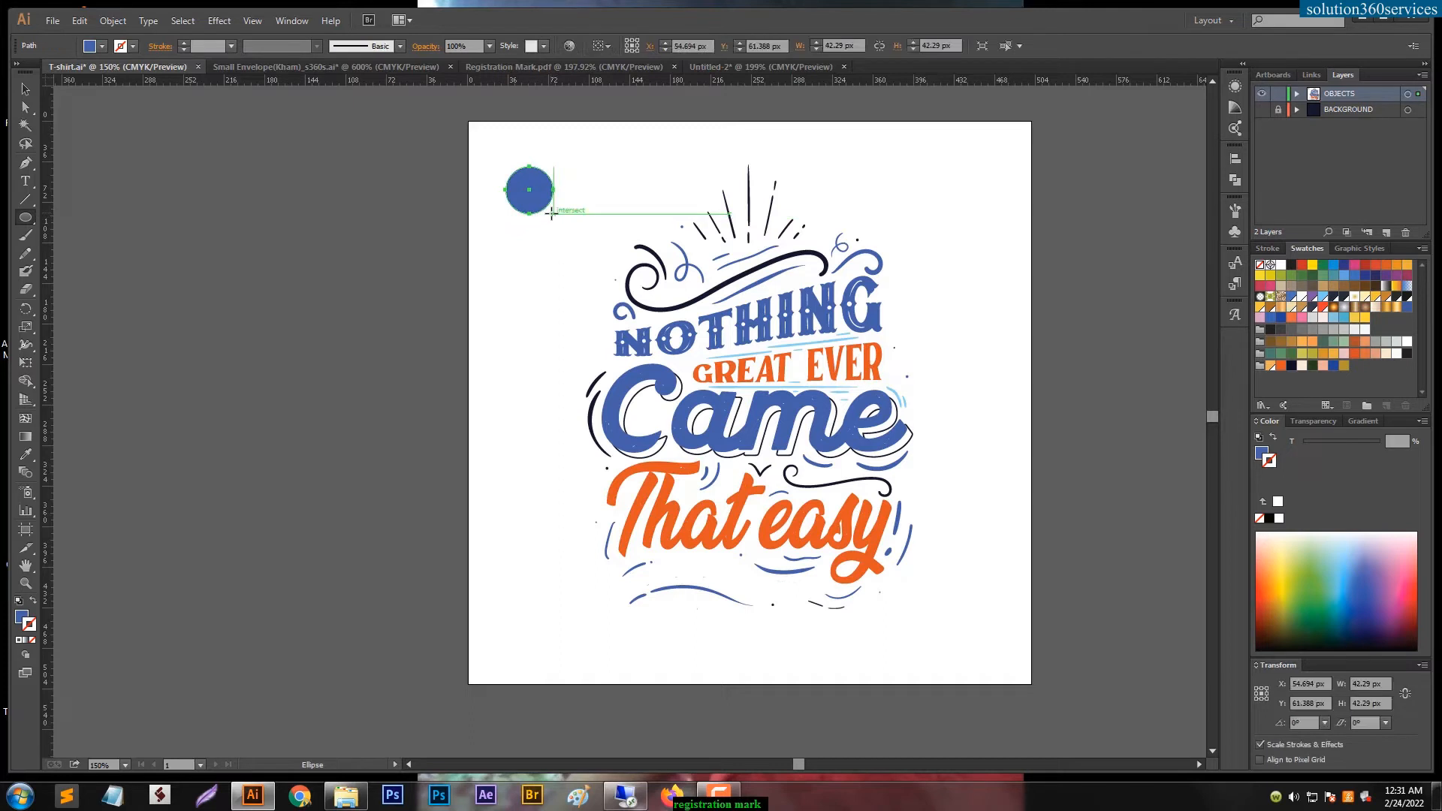
# Step: Draw a vertical line about 71 px long through the circle's center and add a copy rotated 90° to form a crosshair
pyautogui.press('p')
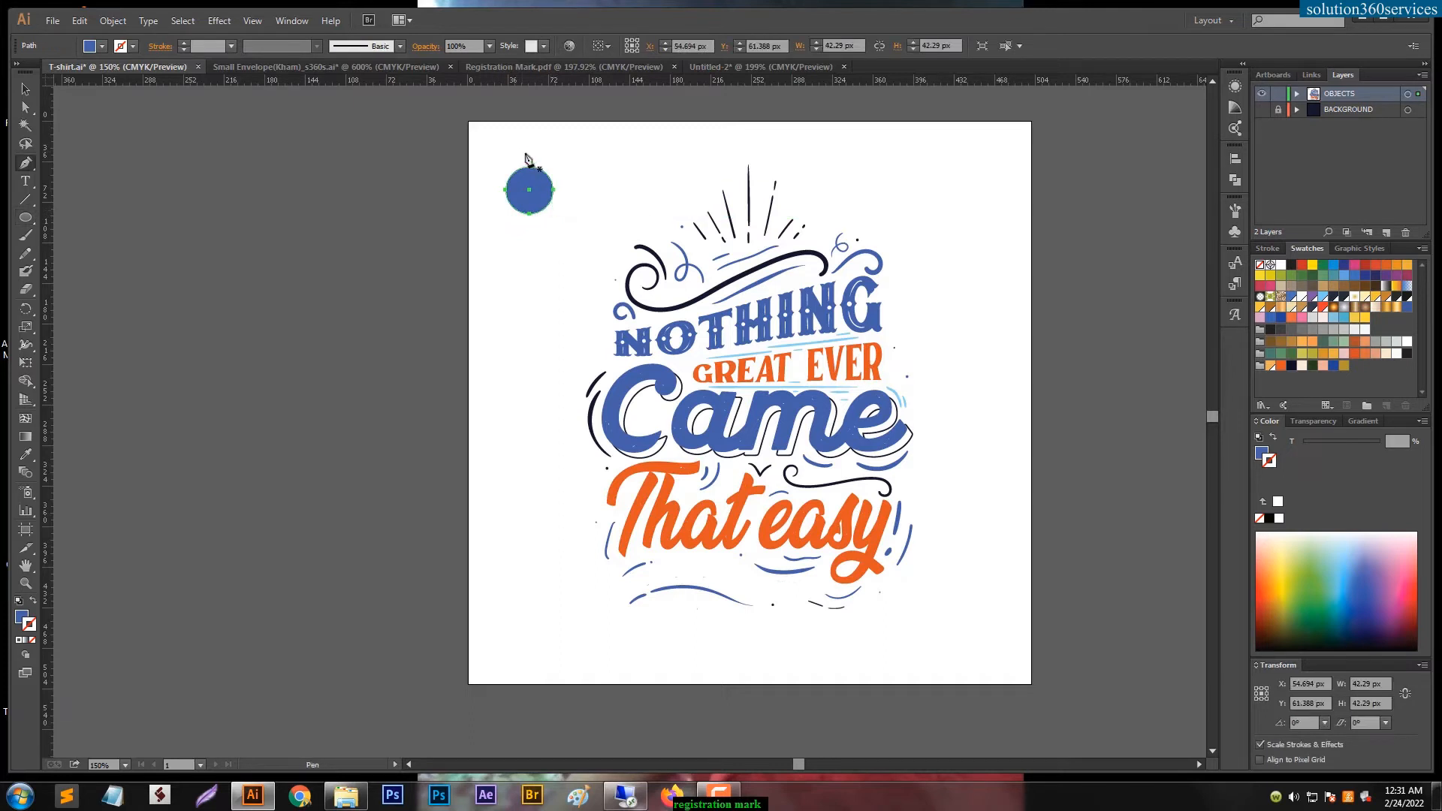
pyautogui.click(530, 233)
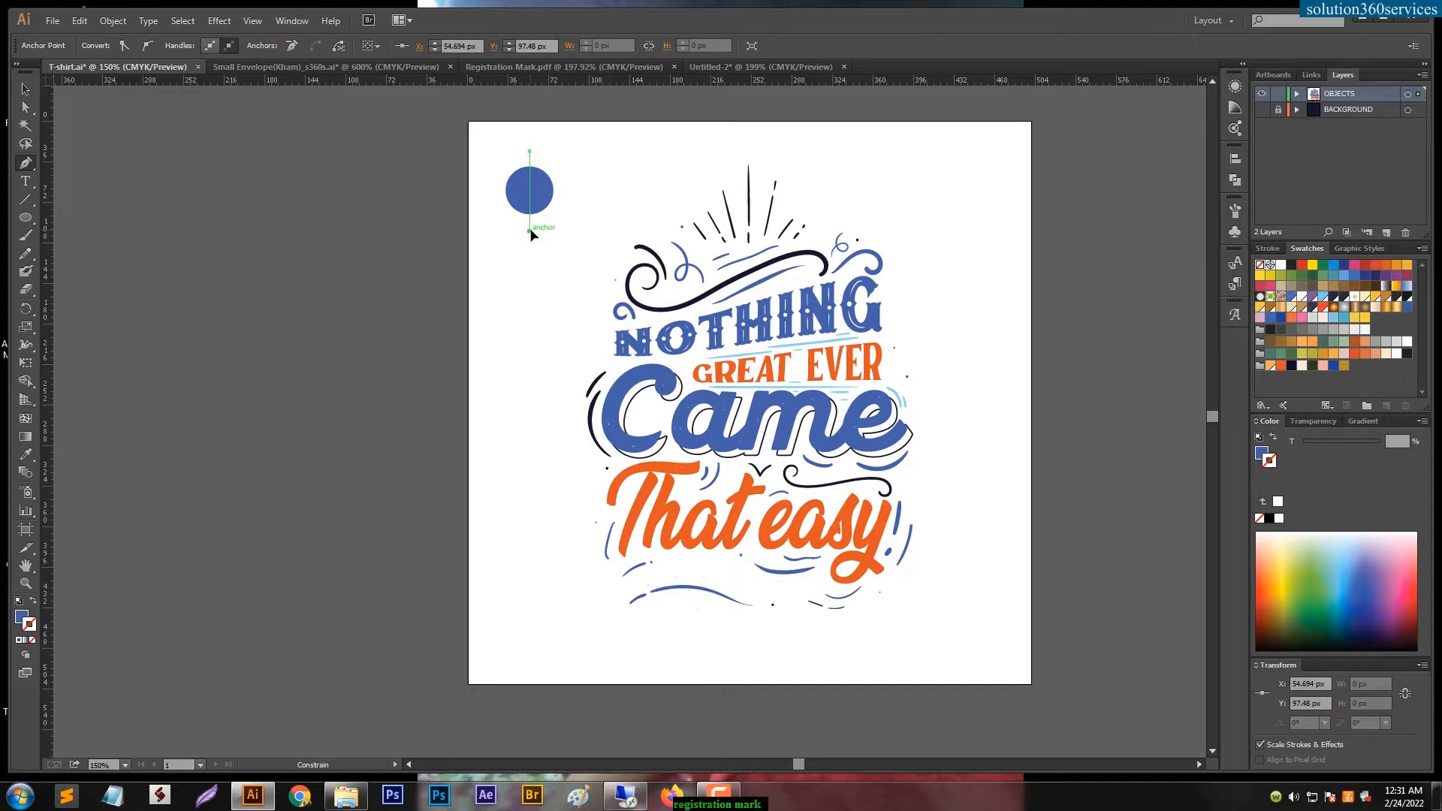
pyautogui.keyDown('ctrl'); pyautogui.click(552, 244); pyautogui.keyUp('ctrl')
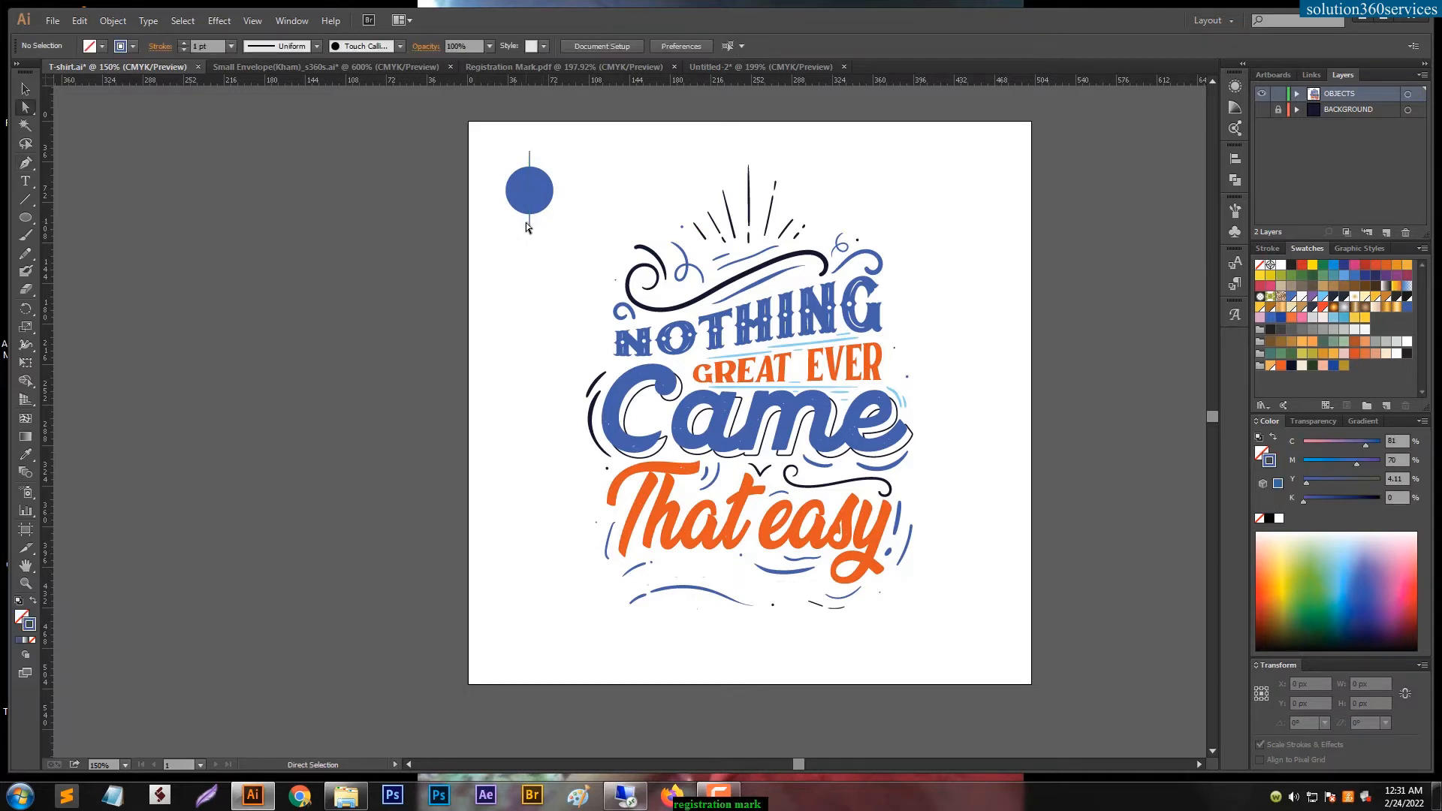
pyautogui.keyDown('ctrl'); pyautogui.click(530, 221); pyautogui.keyUp('ctrl')
pyautogui.press('r')
pyautogui.keyDown('alt'); pyautogui.click(529, 191); pyautogui.keyUp('alt')
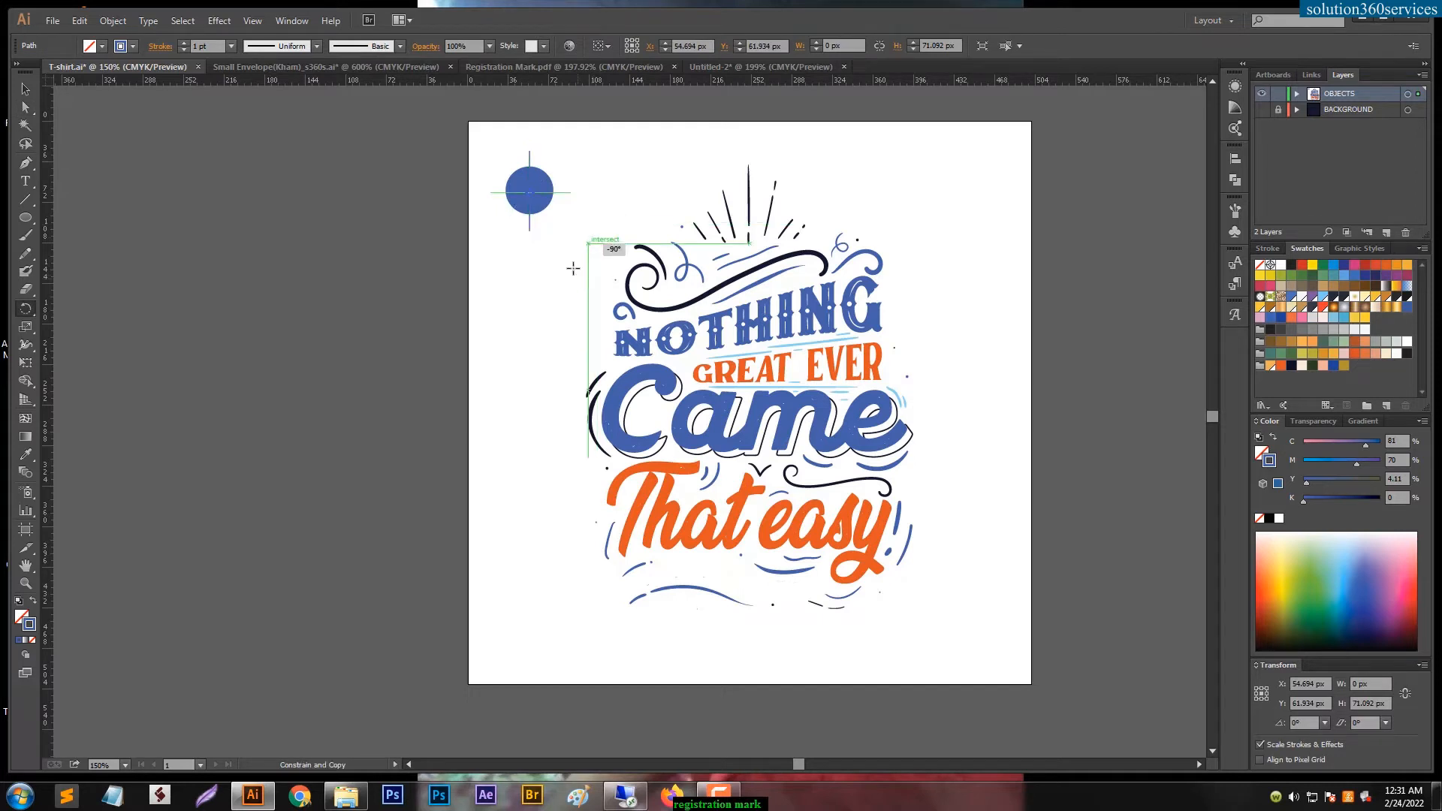
pyautogui.press('Return')
# Step: Remove the fill from the circle and crosshair and apply the [Registro] swatch to their strokes
pyautogui.press('v')
pyautogui.moveTo(575, 149); pyautogui.dragTo(523, 237)
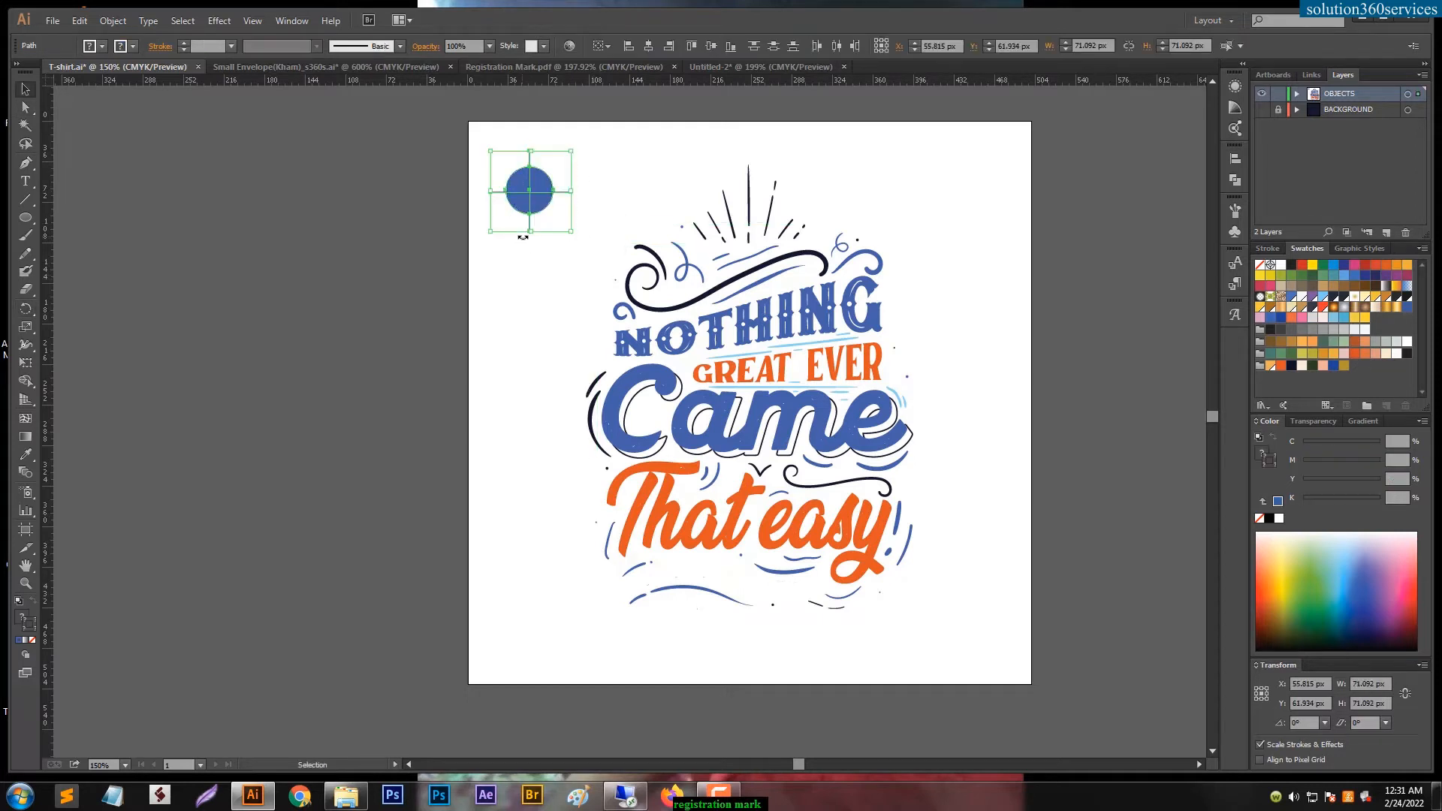
pyautogui.press('/')
pyautogui.press('x')
pyautogui.press('/')
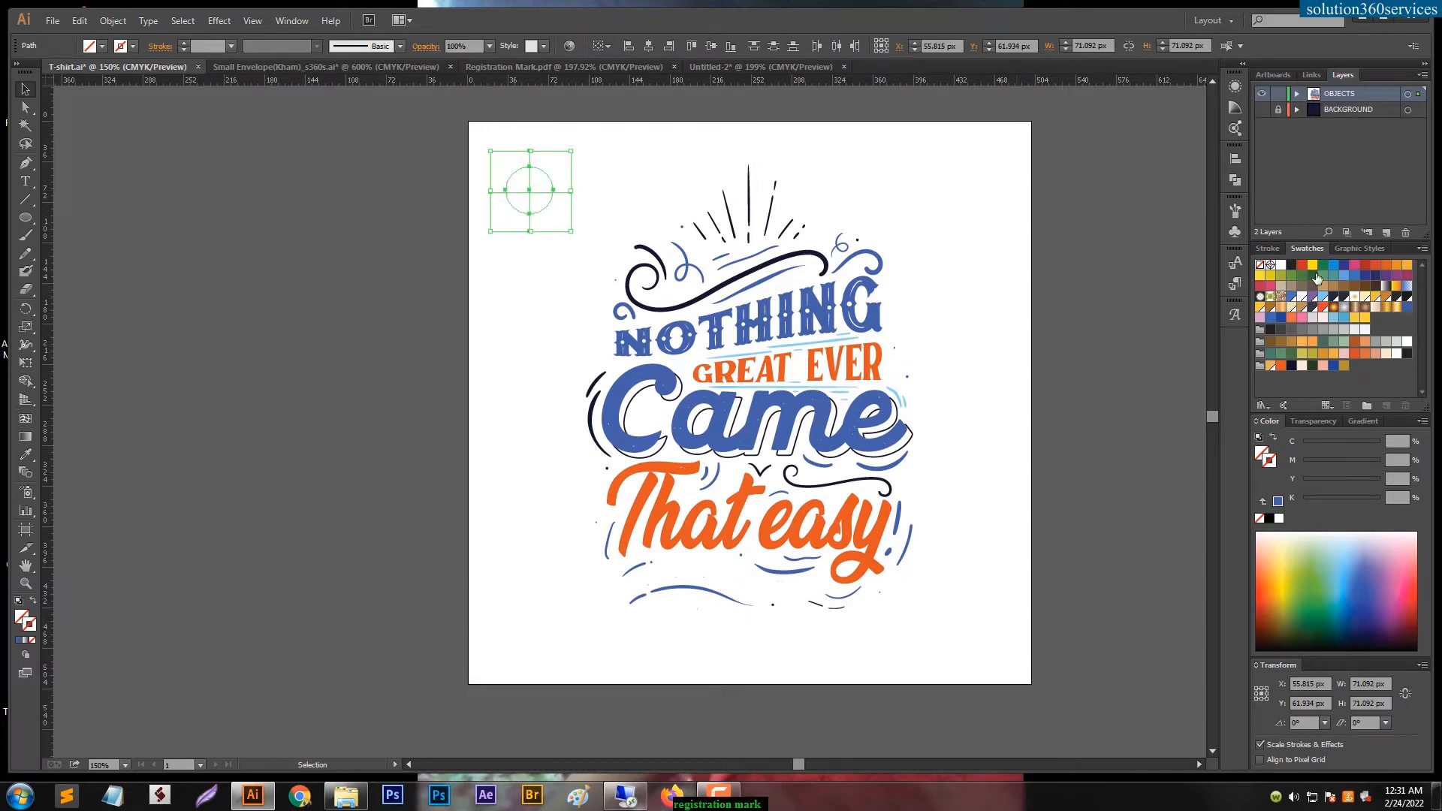
pyautogui.click(1272, 267)
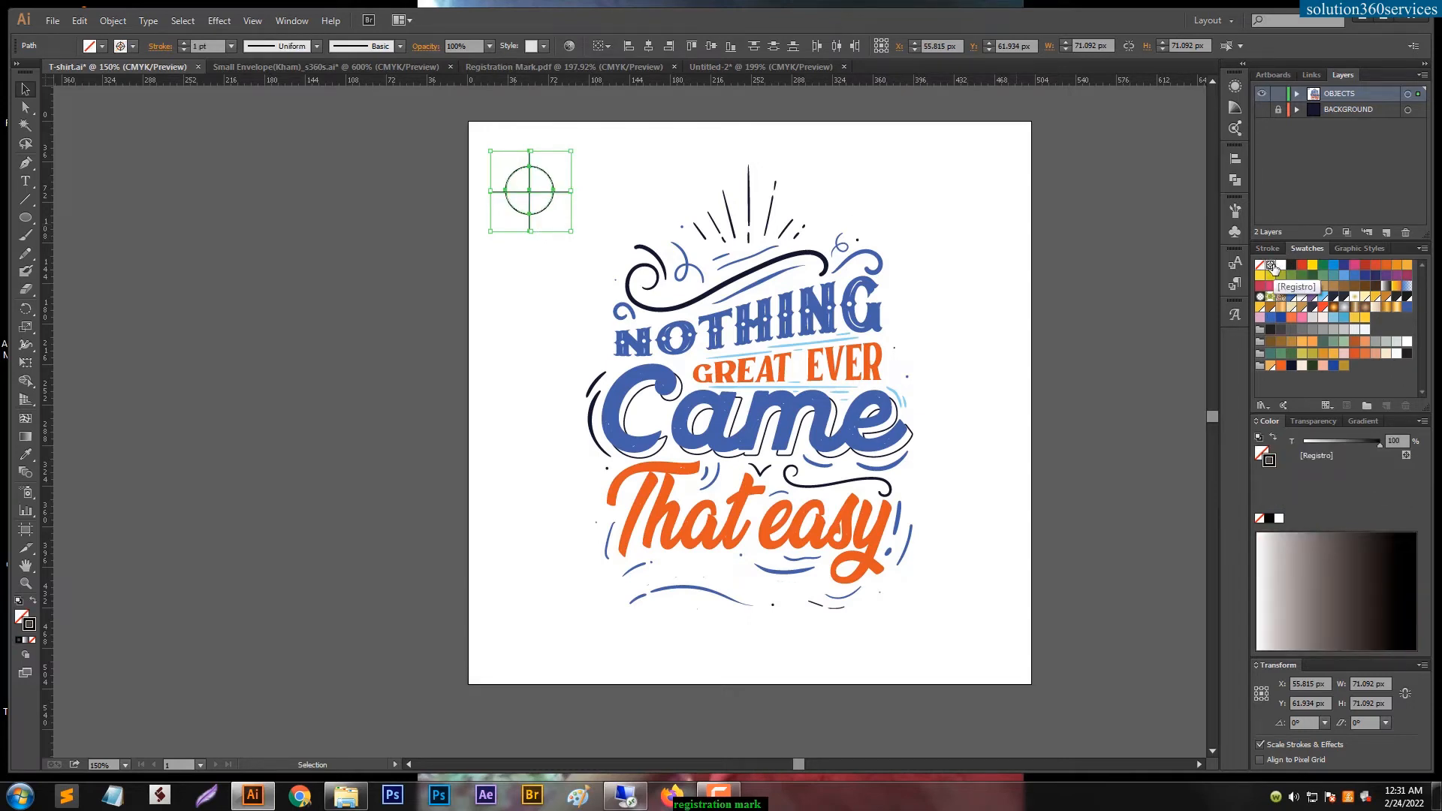
pyautogui.click(641, 173)
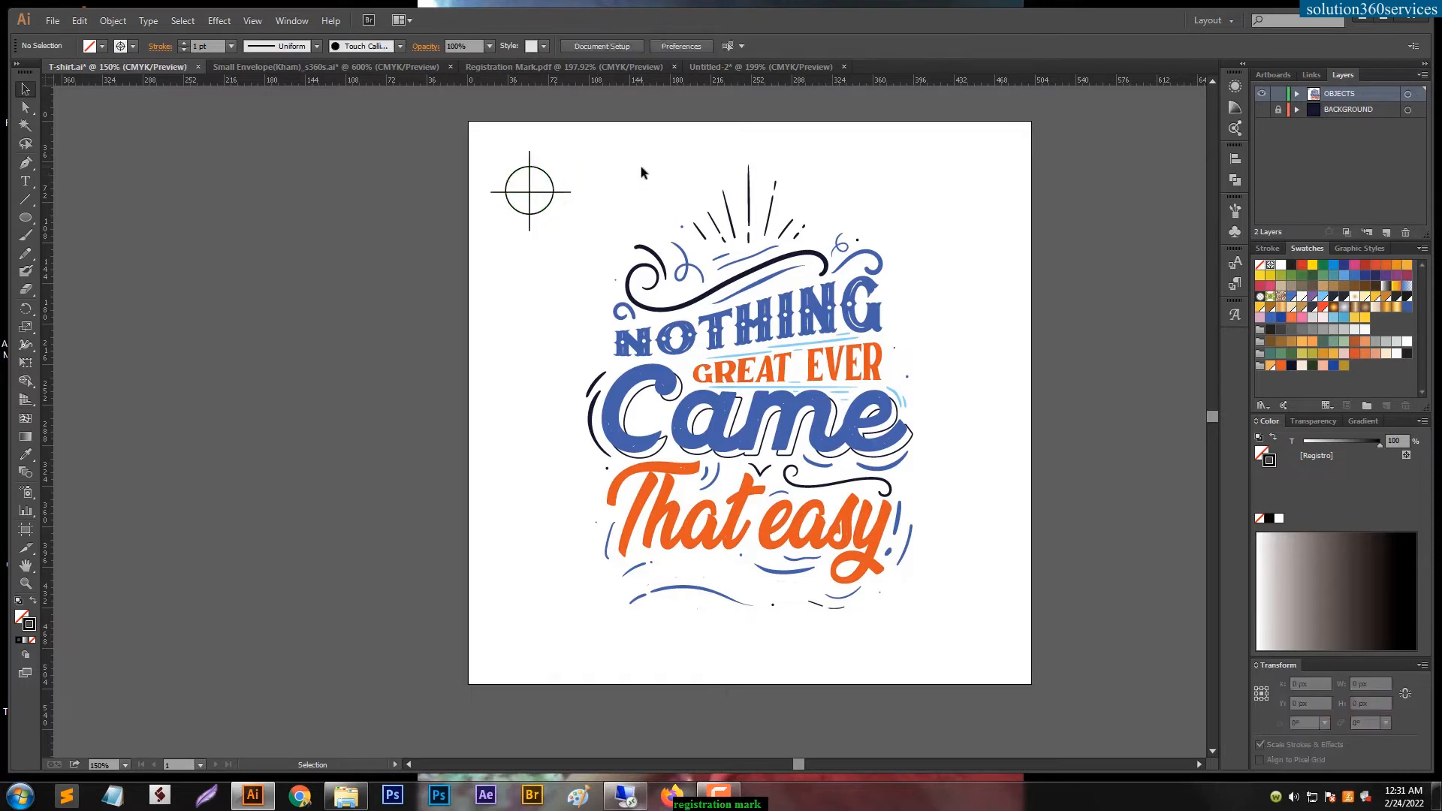
# Step: Group the crosshair mark, shrink it to about 39 px and place copies around all four corners of the T-shirt artwork
pyautogui.click(512, 209)
pyautogui.moveTo(558, 164)
pyautogui.mouseDown()
pyautogui.moveTo(535, 186)
pyautogui.moveTo(560, 212)
pyautogui.moveTo(971, 209)
pyautogui.moveTo(603, 190)
pyautogui.moveTo(507, 258)
pyautogui.mouseUp()
pyautogui.moveTo(969, 212); pyautogui.dragTo(974, 634)
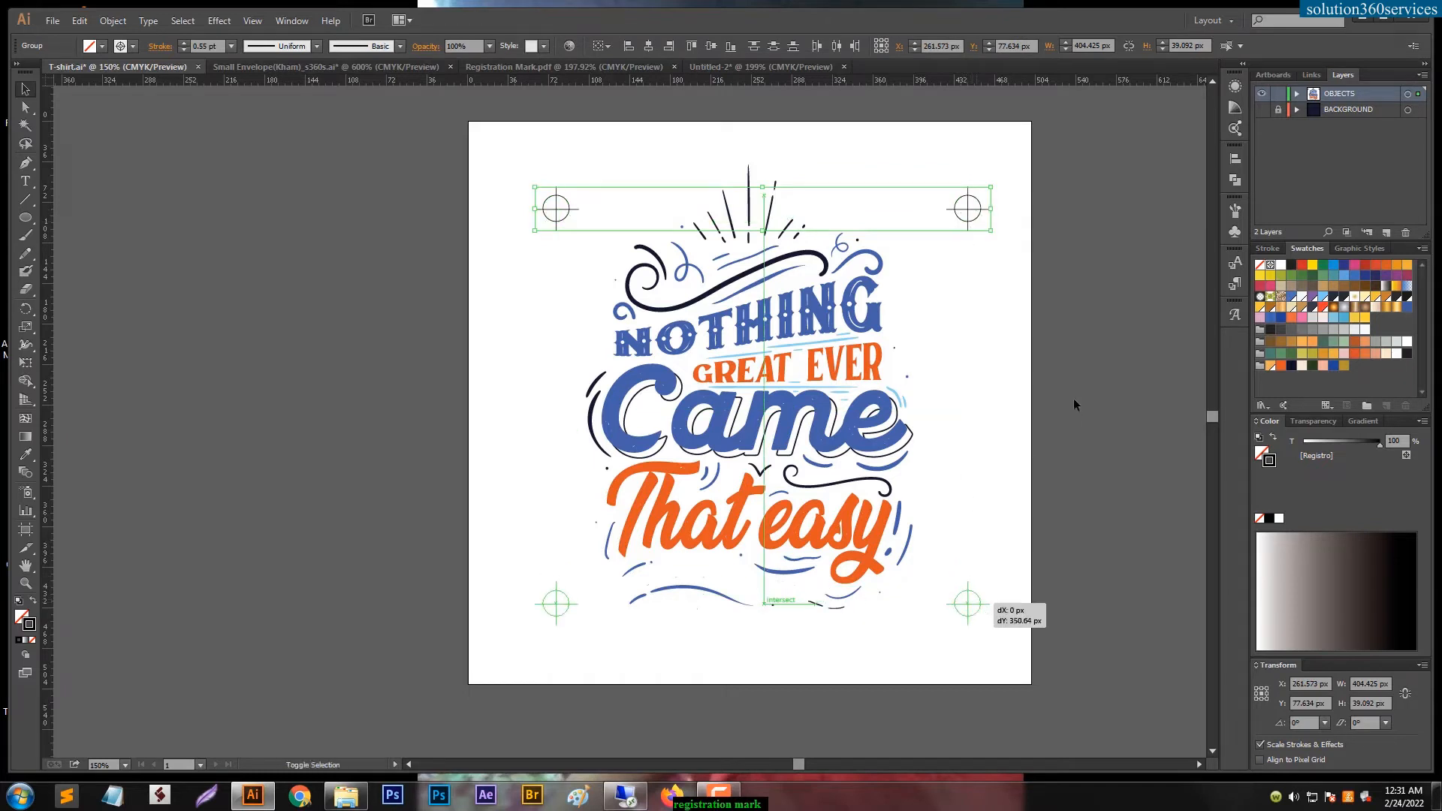
pyautogui.click(1073, 398)
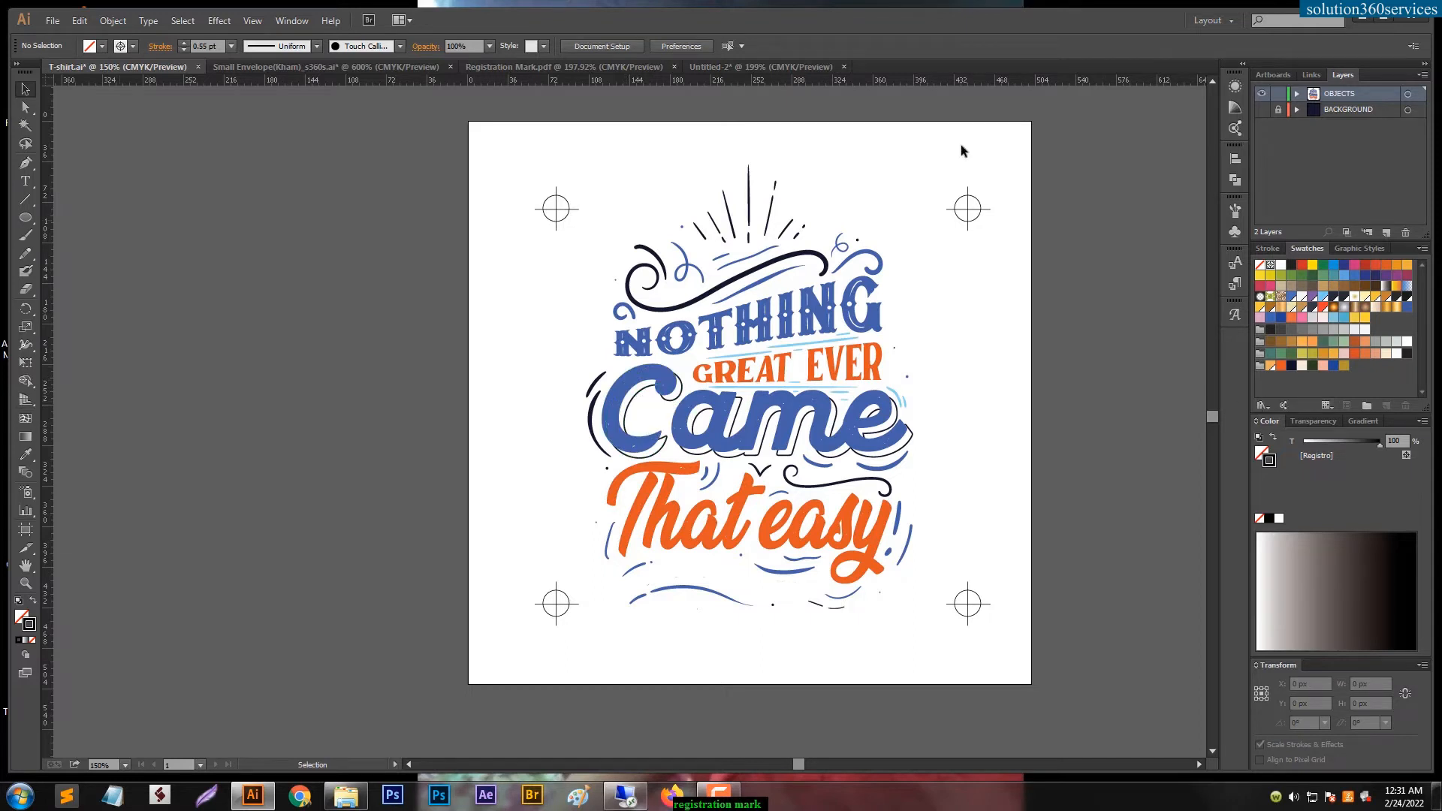
pyautogui.press('a')
pyautogui.moveTo(1000, 164); pyautogui.dragTo(948, 249)
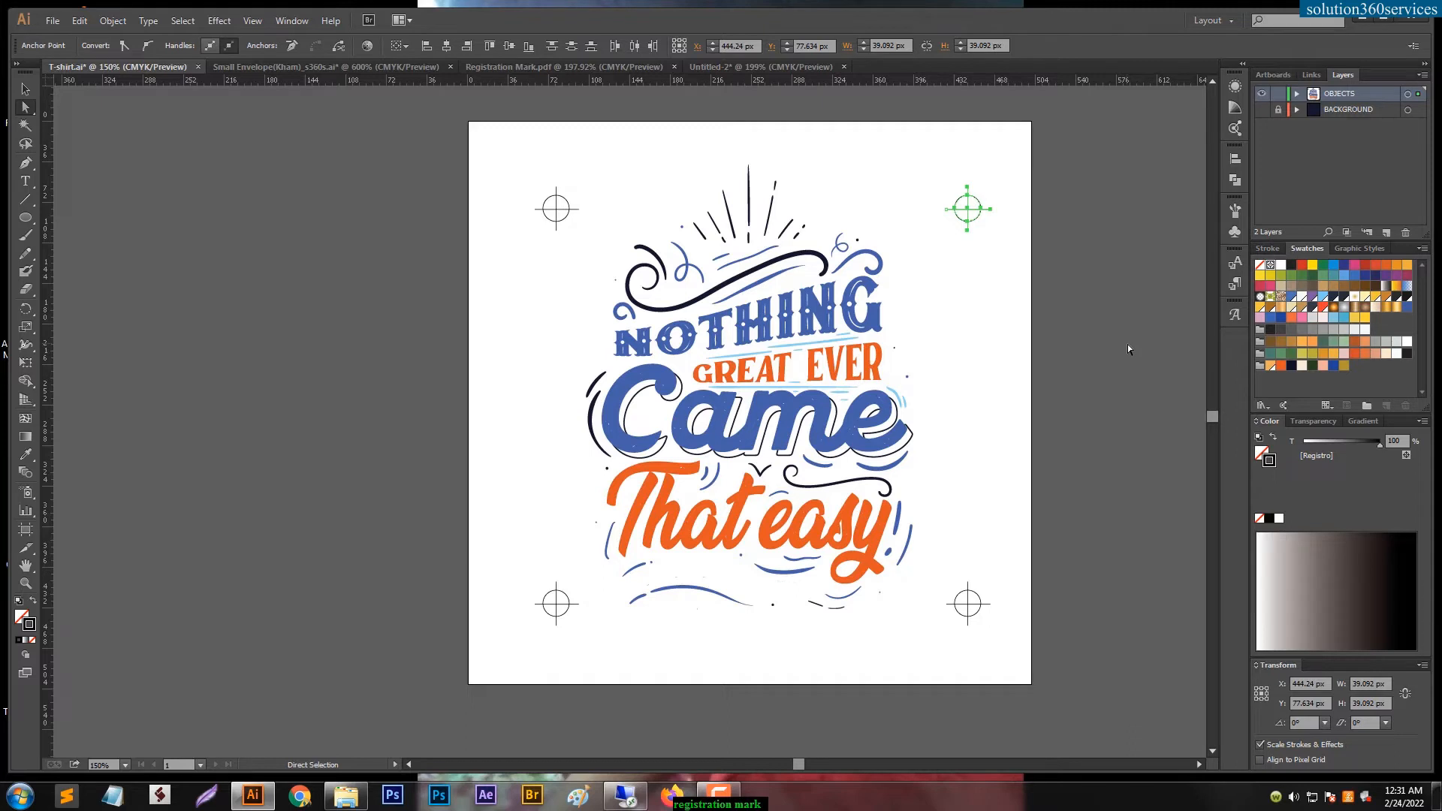
pyautogui.moveTo(1023, 153); pyautogui.dragTo(951, 254)
pyautogui.moveTo(1041, 165); pyautogui.dragTo(958, 237)
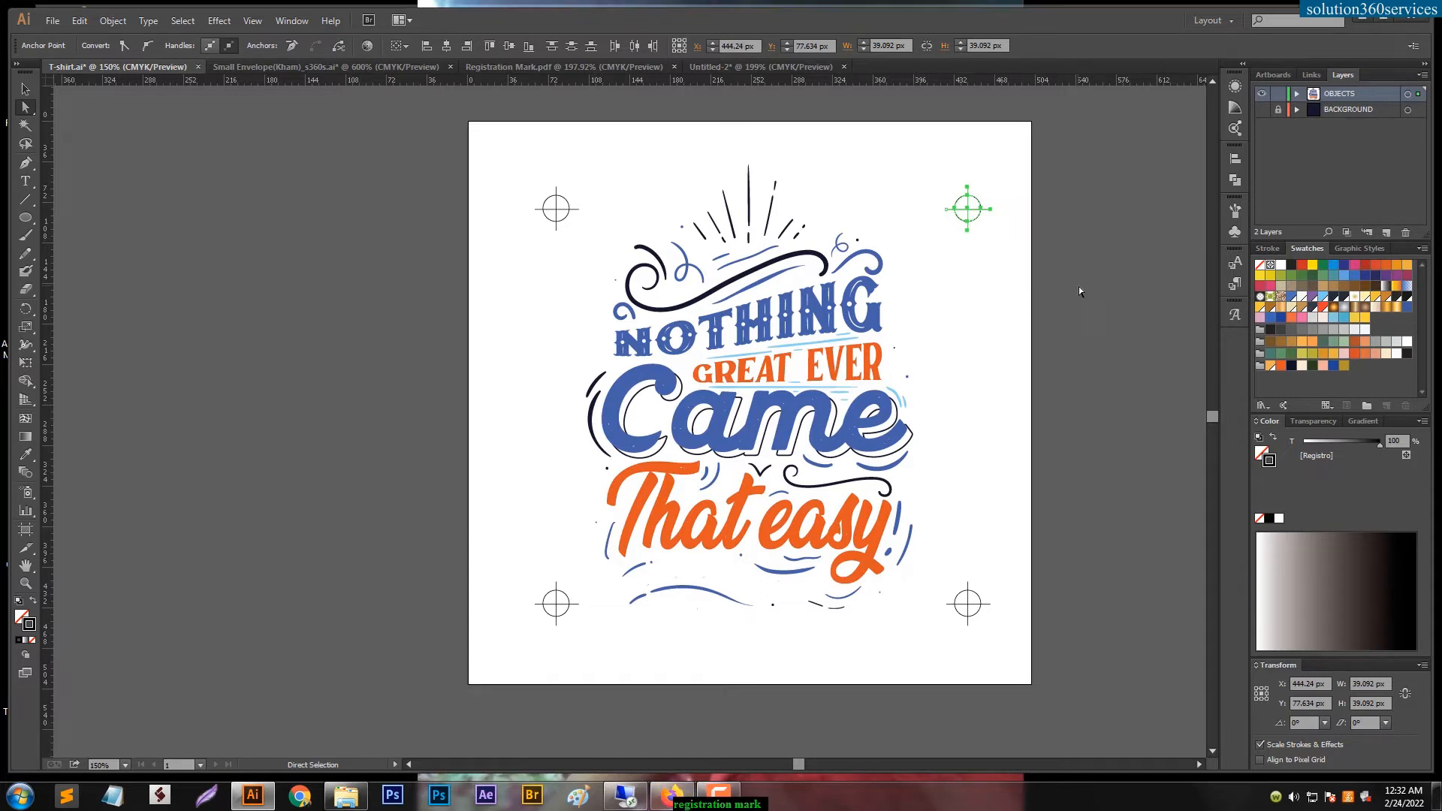
pyautogui.click(1051, 221)
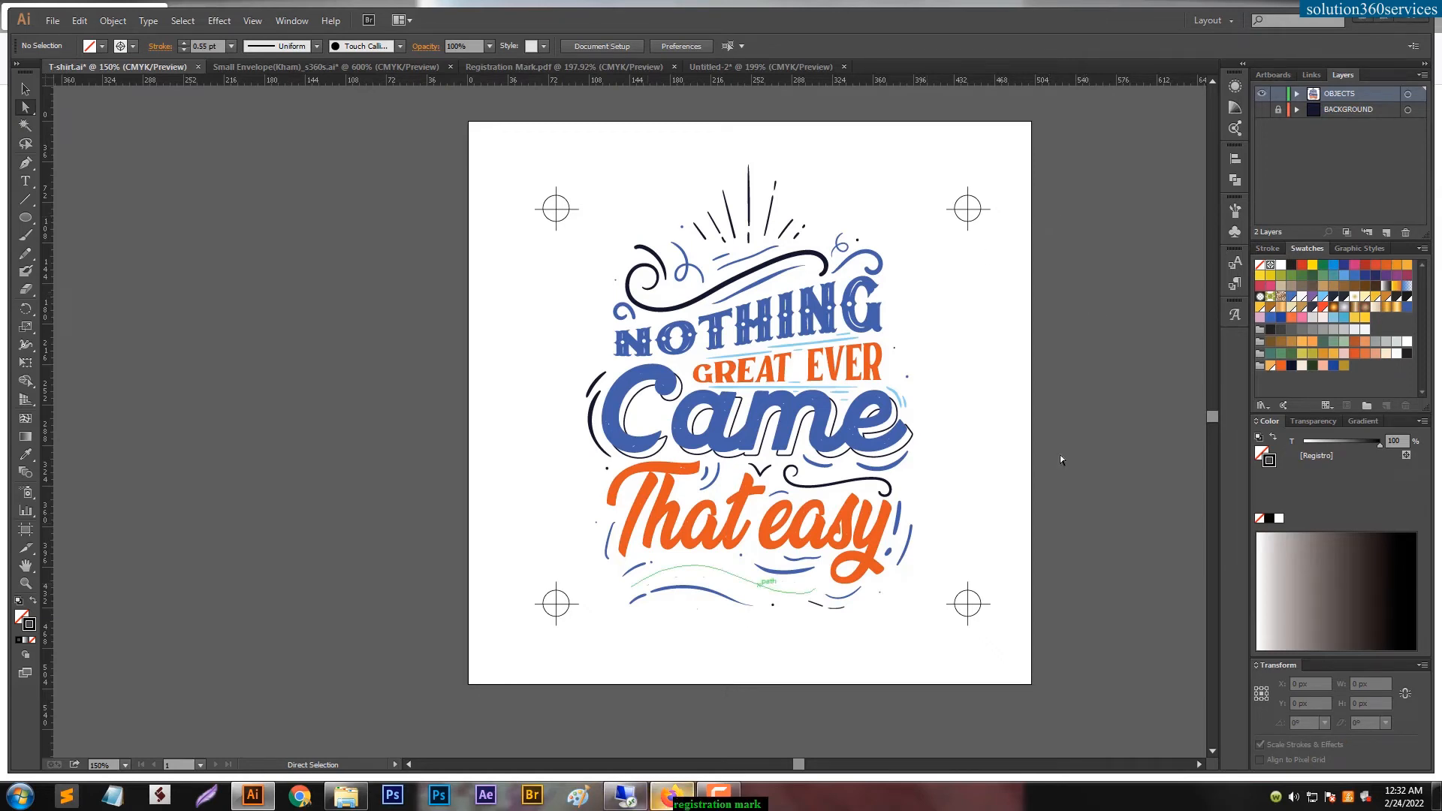
# Step: Examine the Small Envelope document's center G P mark, its "Small Kham_Line: 133" label and the registration marks around the full layout
pyautogui.click(273, 68)
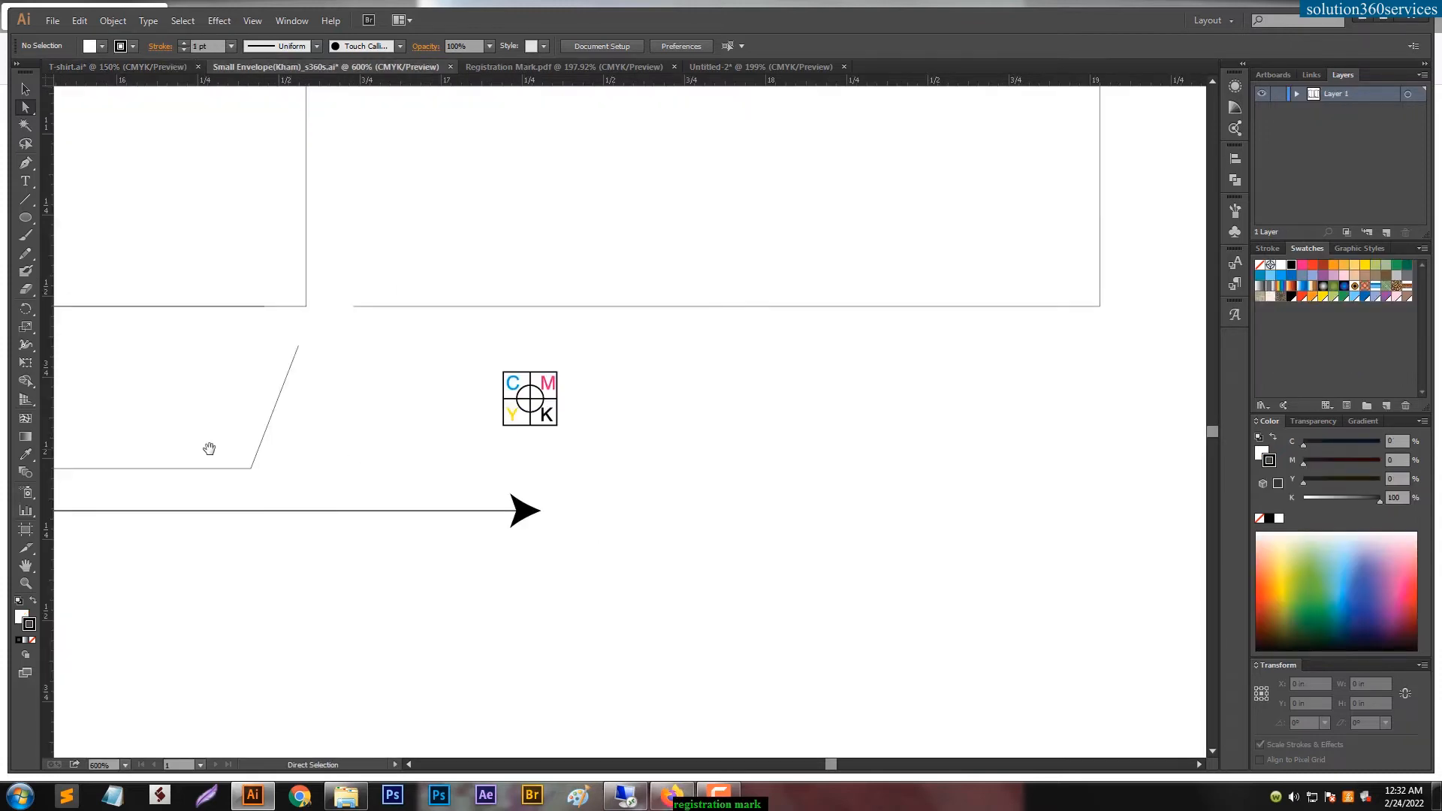
pyautogui.hscroll(-5, 713, 465)
pyautogui.moveTo(317, 492); pyautogui.dragTo(981, 493)
pyautogui.moveTo(402, 493); pyautogui.dragTo(822, 491)
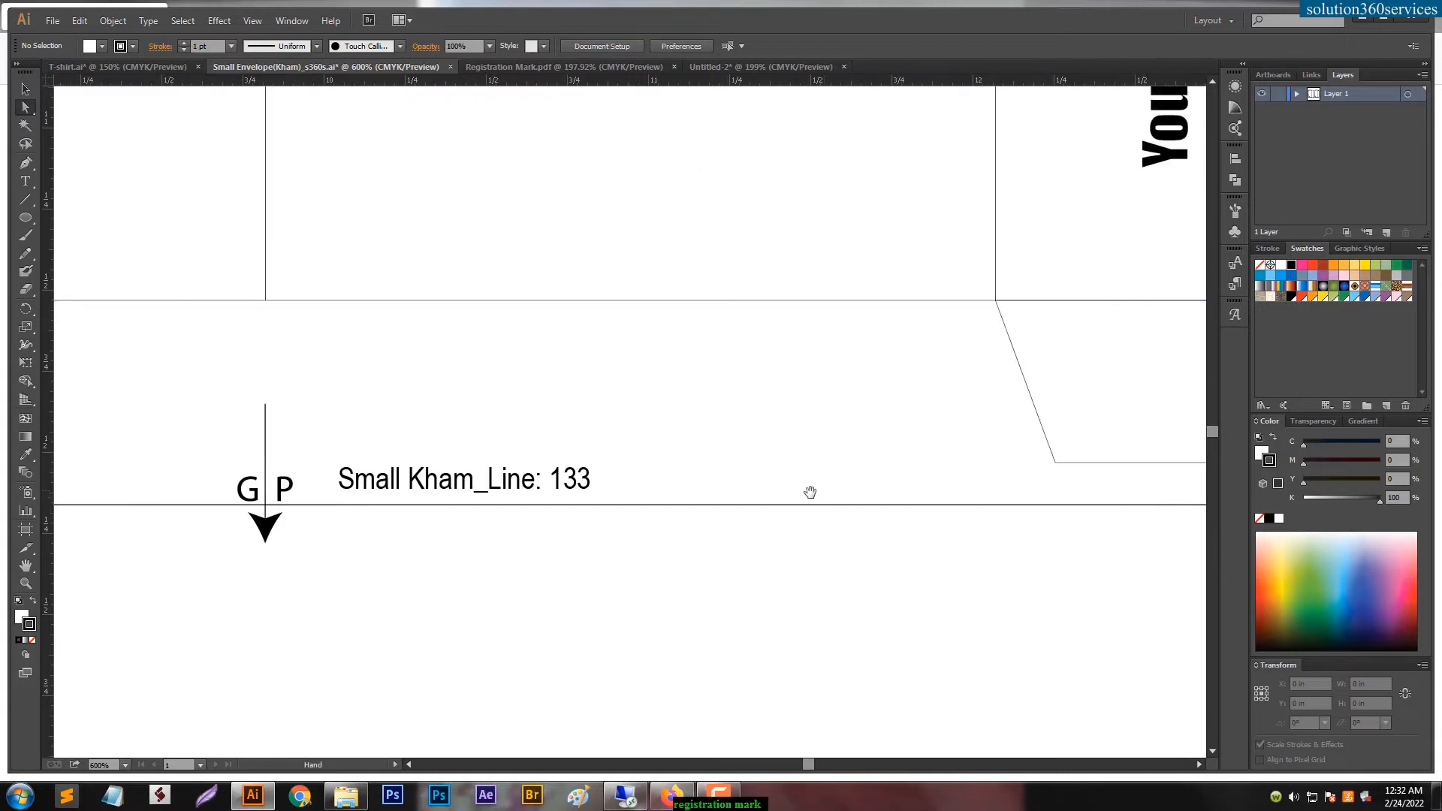
pyautogui.moveTo(590, 493); pyautogui.dragTo(598, 491)
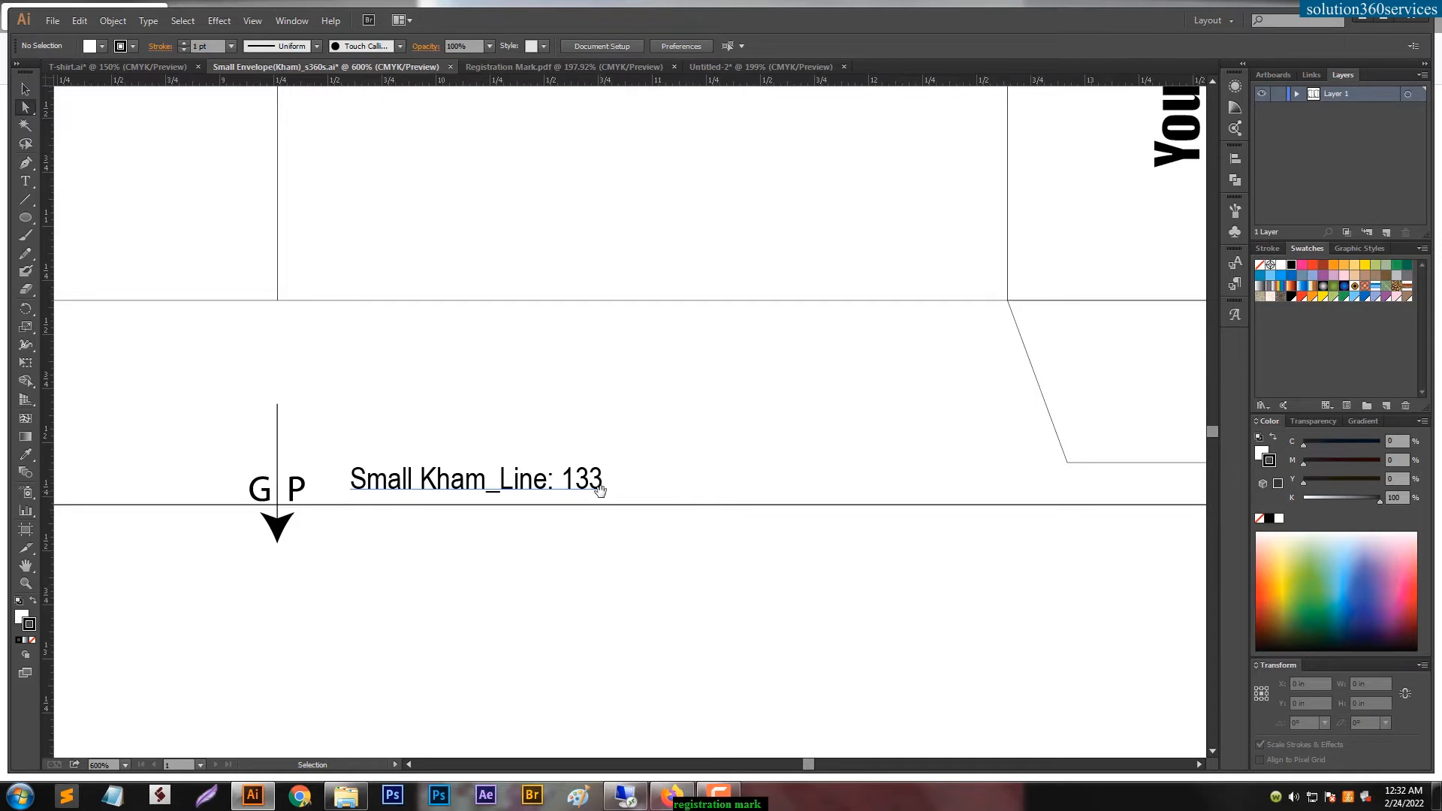
pyautogui.hotkey('ctrl', '-')
pyautogui.hotkey('ctrl', '-')
pyautogui.hotkey('ctrl', '-')
pyautogui.hotkey('ctrl', '-')
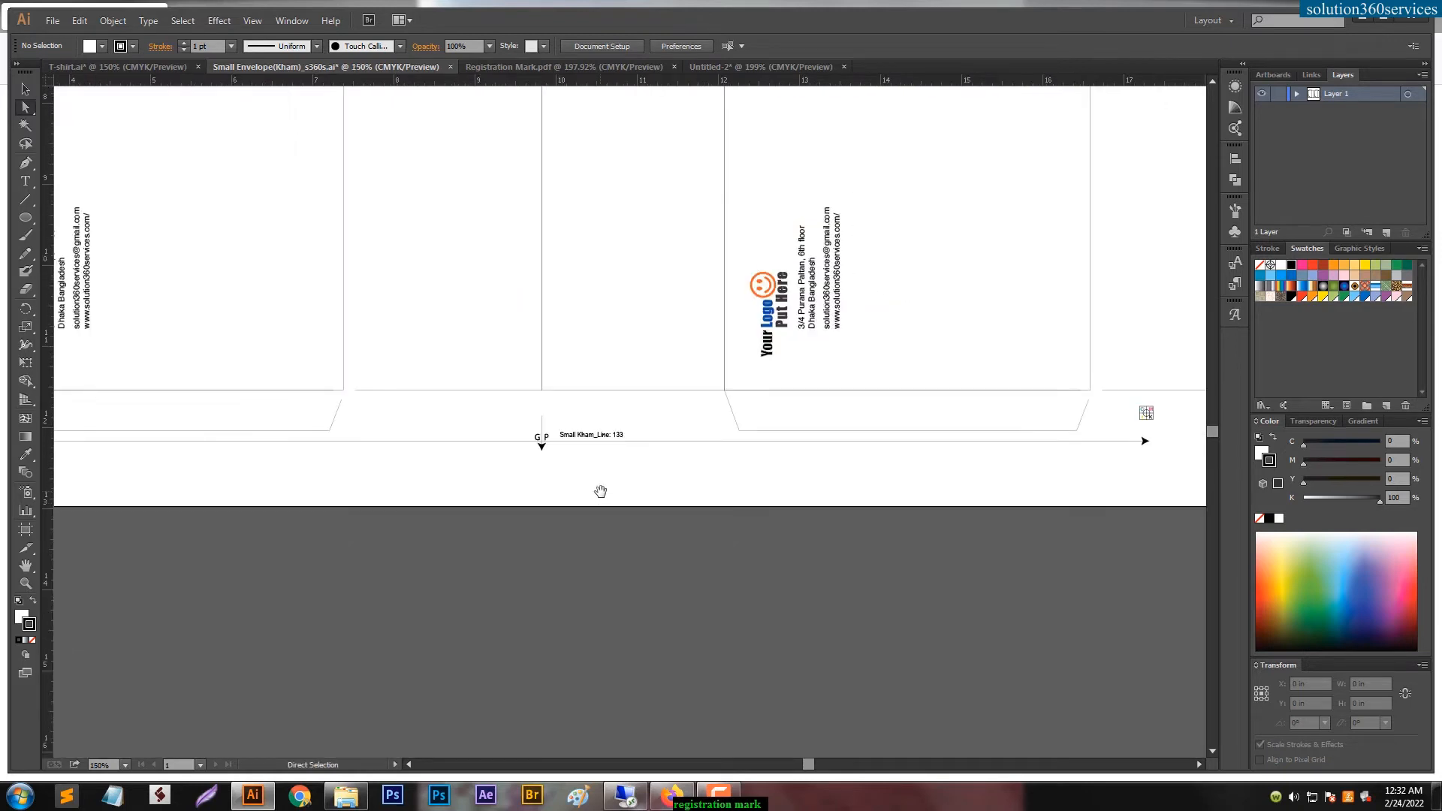
pyautogui.press('m')
pyautogui.hotkey('ctrl', '-')
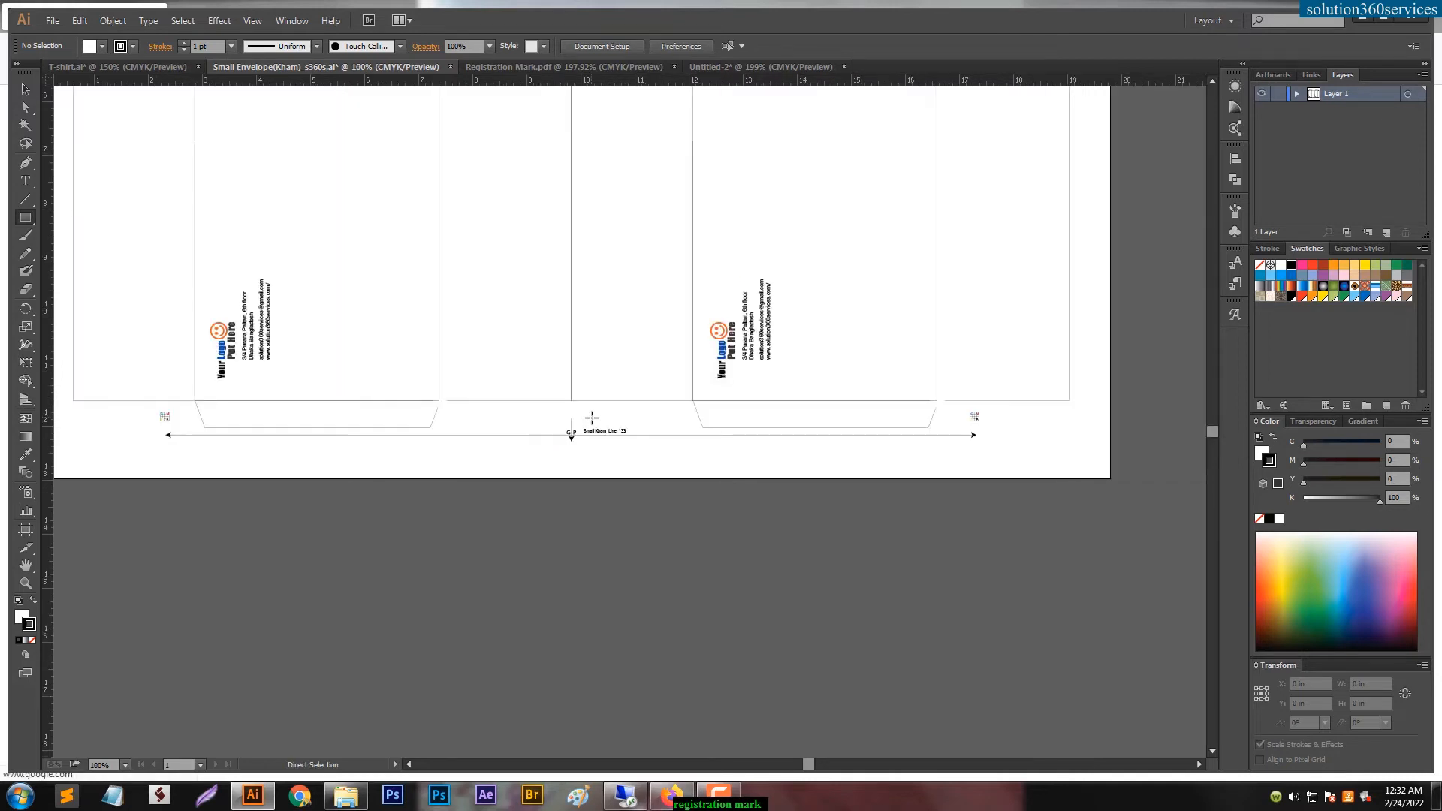
pyautogui.hotkey('ctrl', '-')
pyautogui.hotkey('ctrl', '-')
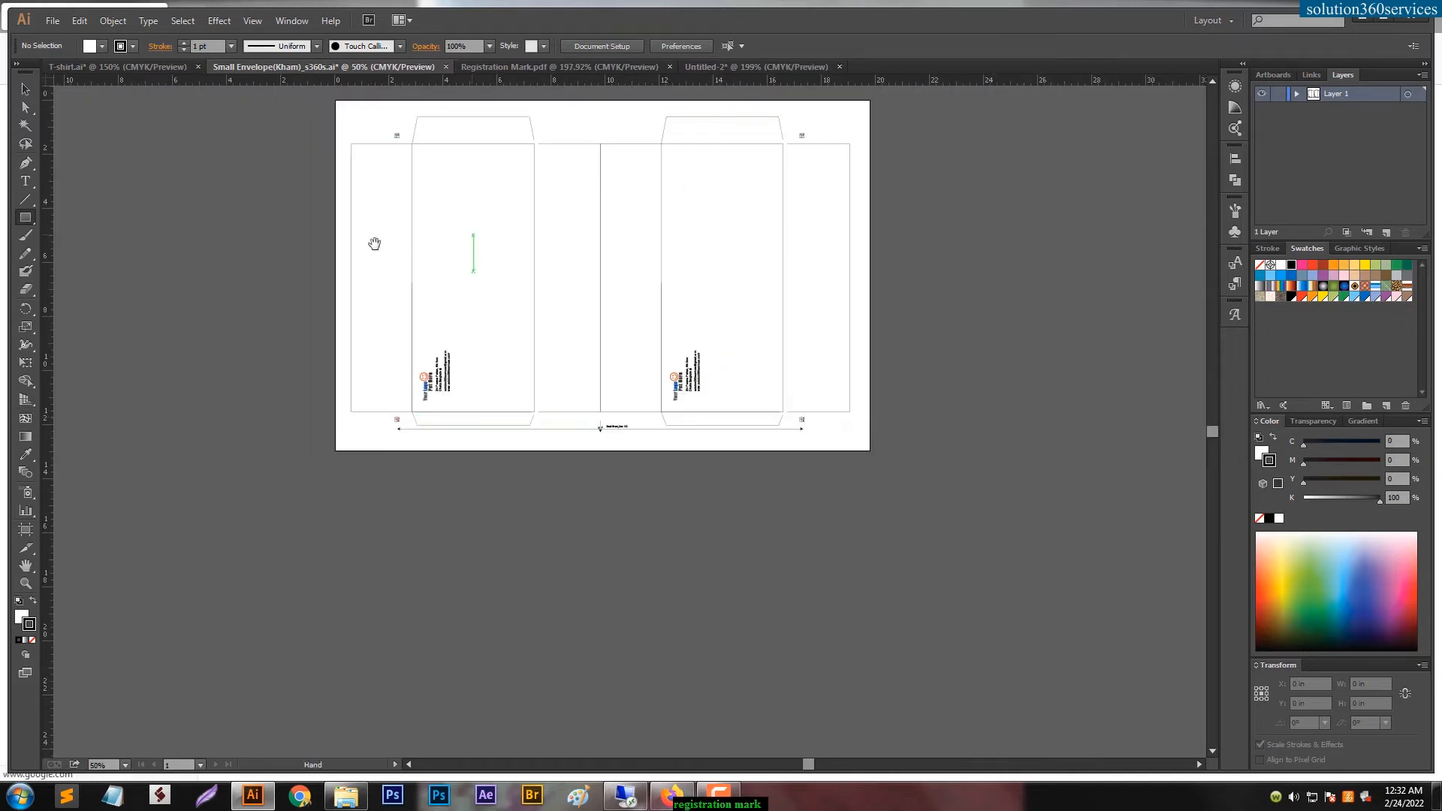
# Step: Examine the envelope layout's lower edge, including the center G P mark, its label and the long double-headed arrow line
pyautogui.moveTo(1008, 287); pyautogui.dragTo(574, 361)
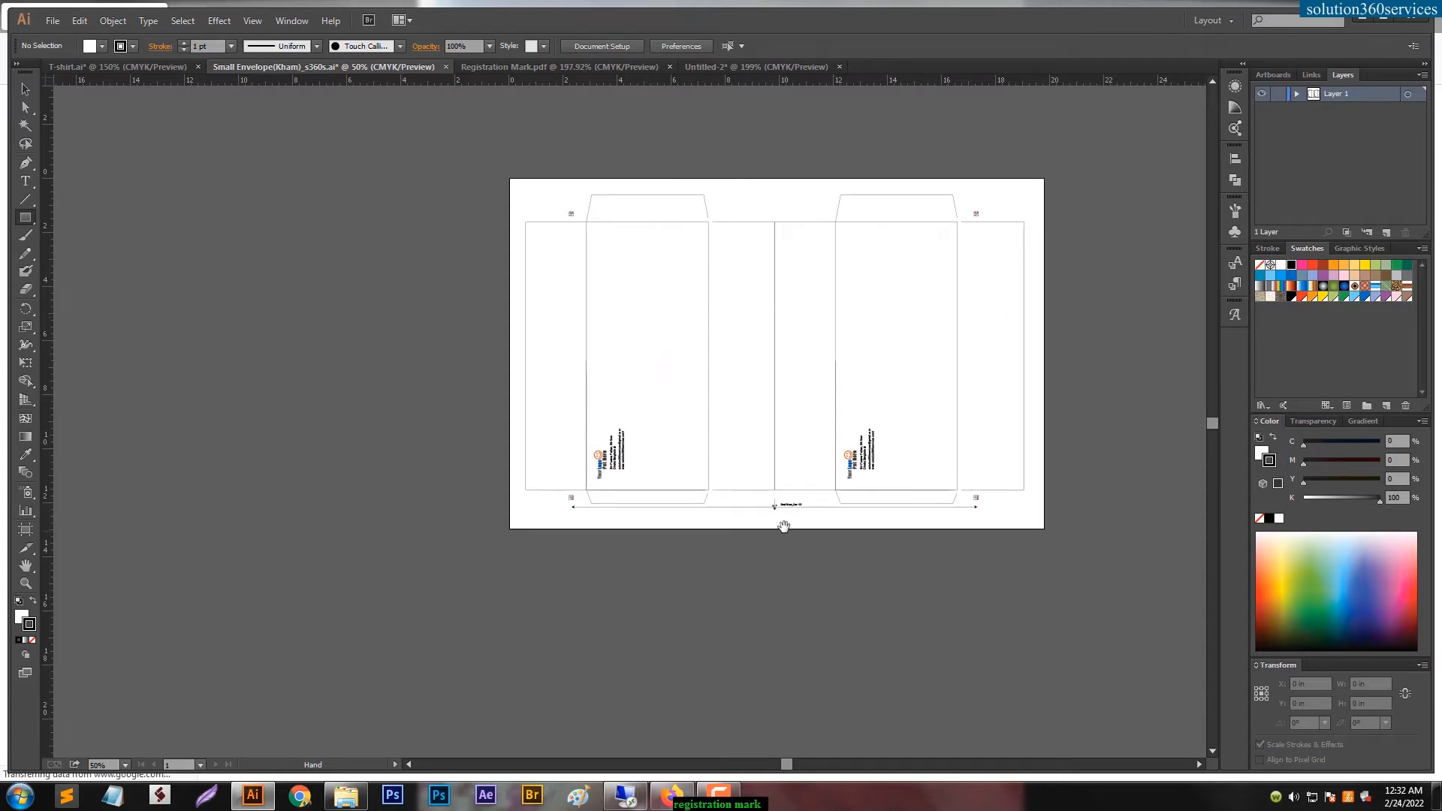
pyautogui.hotkey('ctrl', '+')
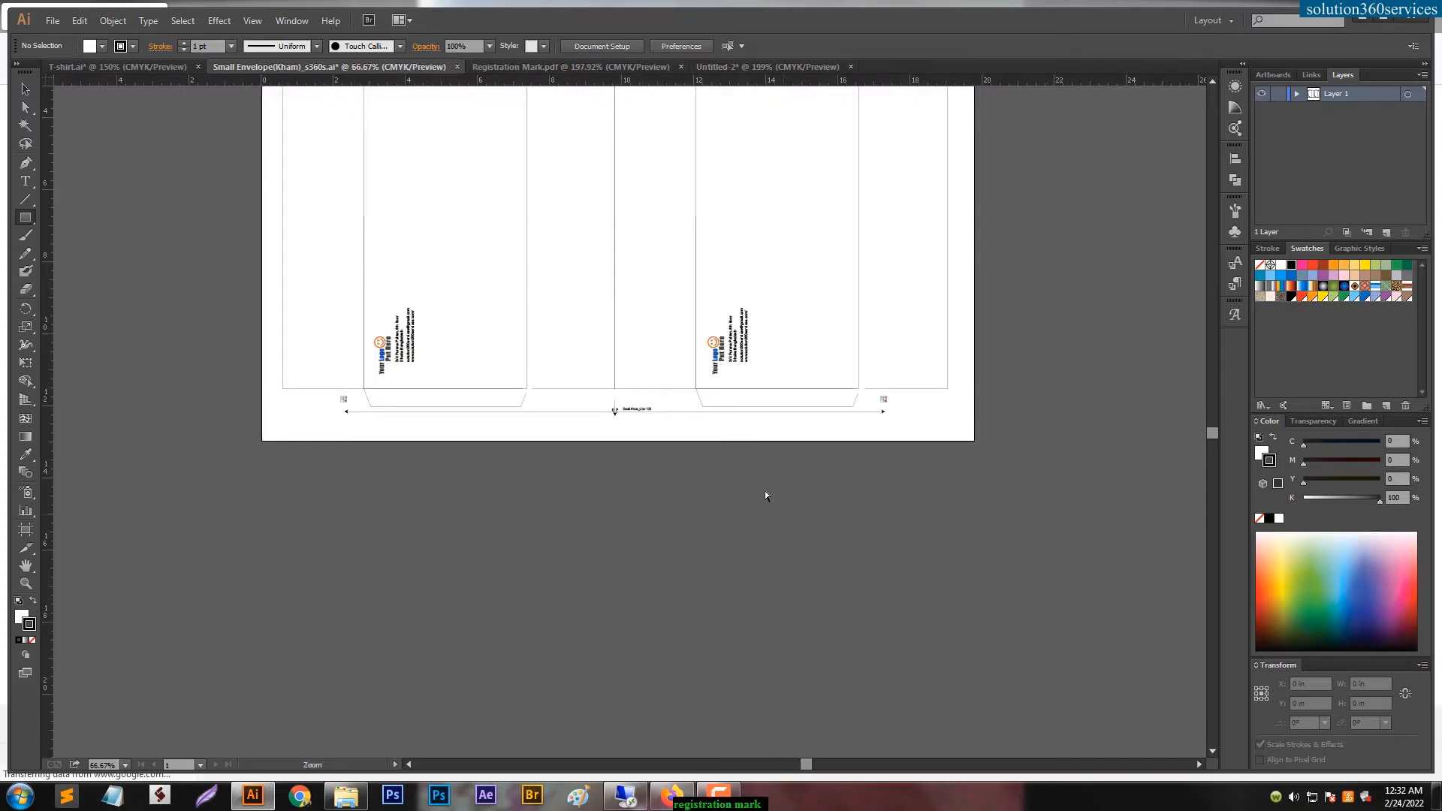
pyautogui.hotkey('ctrl', '+')
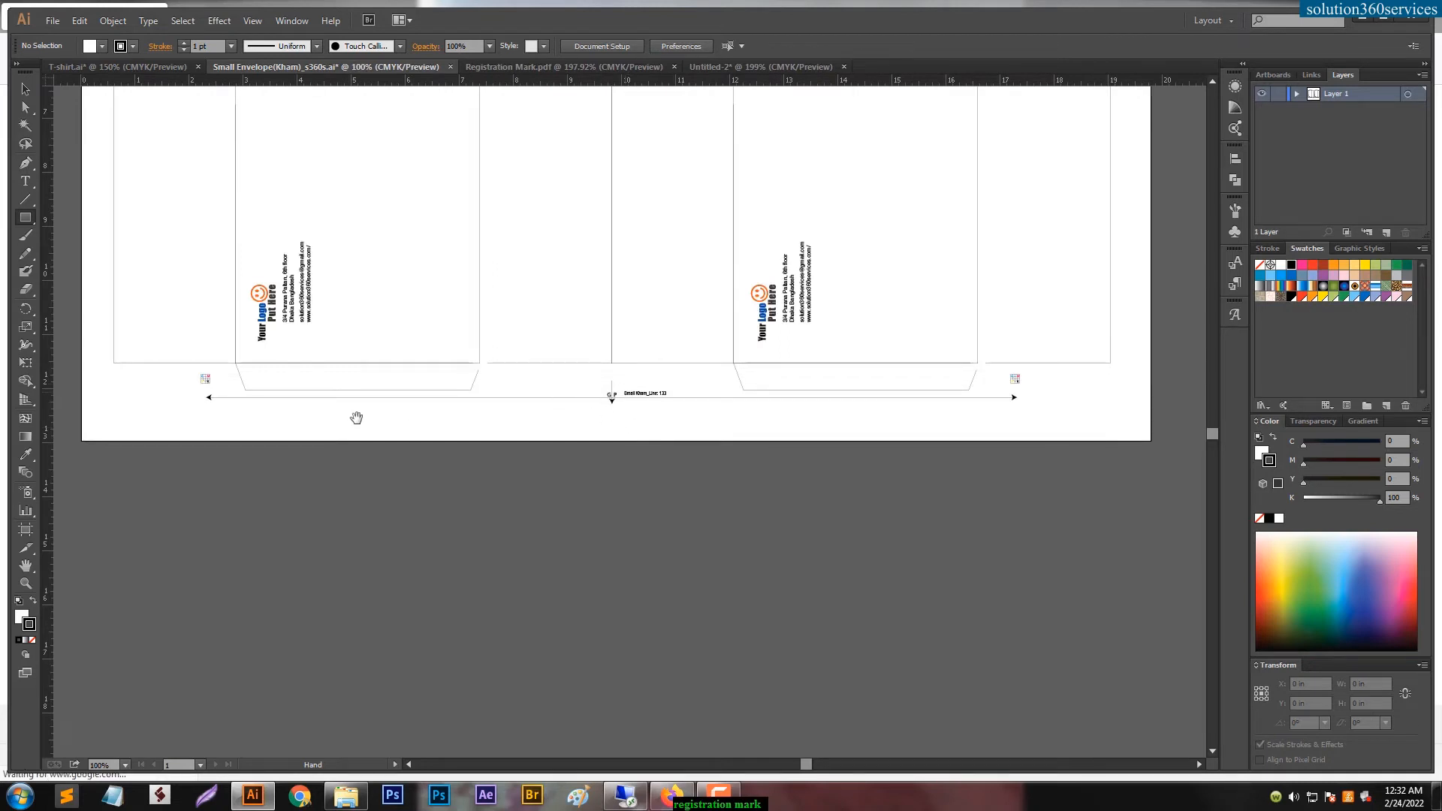
pyautogui.press('a')
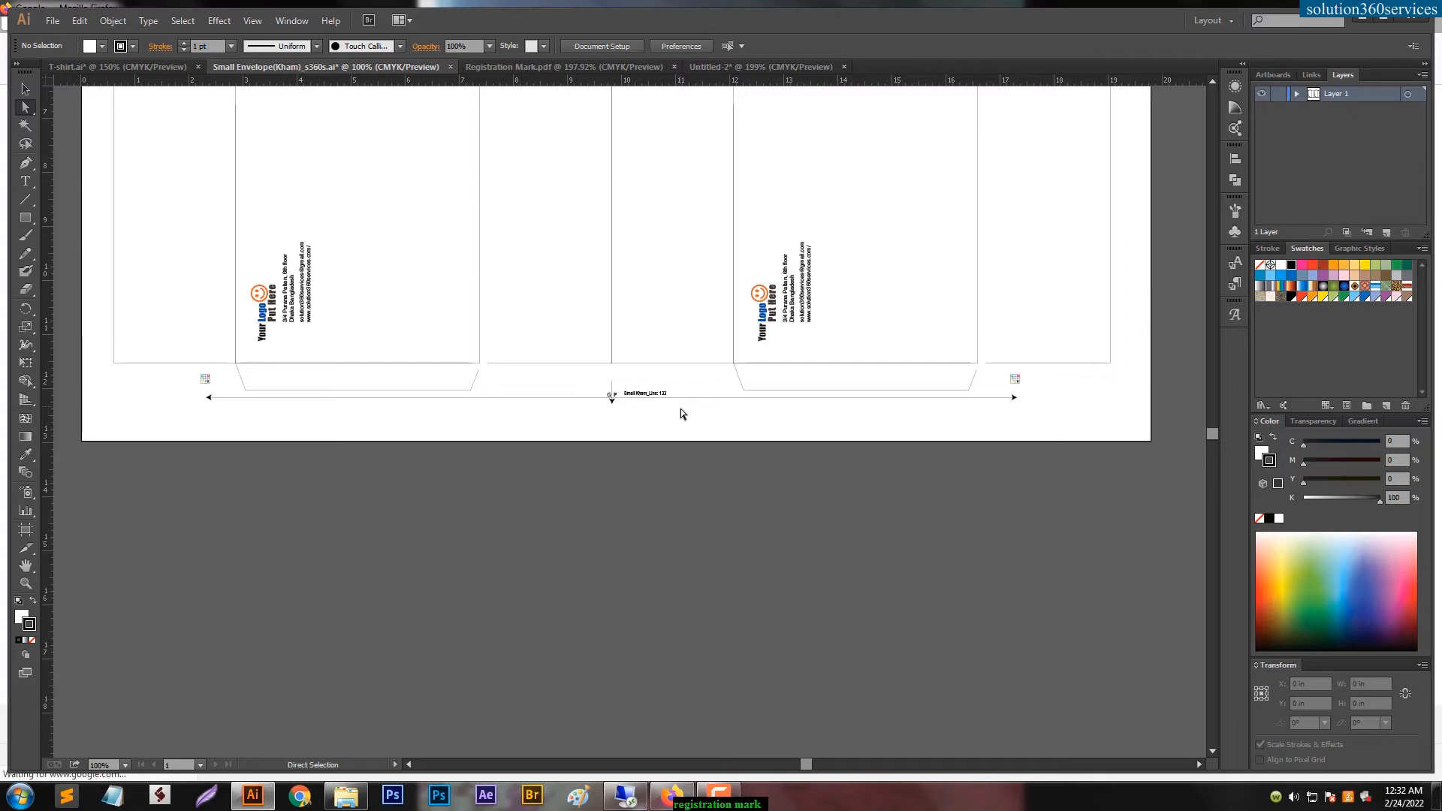
pyautogui.moveTo(674, 452)
pyautogui.mouseDown()
pyautogui.moveTo(576, 371)
pyautogui.moveTo(683, 436)
pyautogui.mouseUp()
pyautogui.click(586, 371)
pyautogui.moveTo(592, 376)
pyautogui.mouseDown()
pyautogui.moveTo(678, 423)
pyautogui.moveTo(574, 377)
pyautogui.mouseUp()
pyautogui.moveTo(677, 441); pyautogui.dragTo(565, 378)
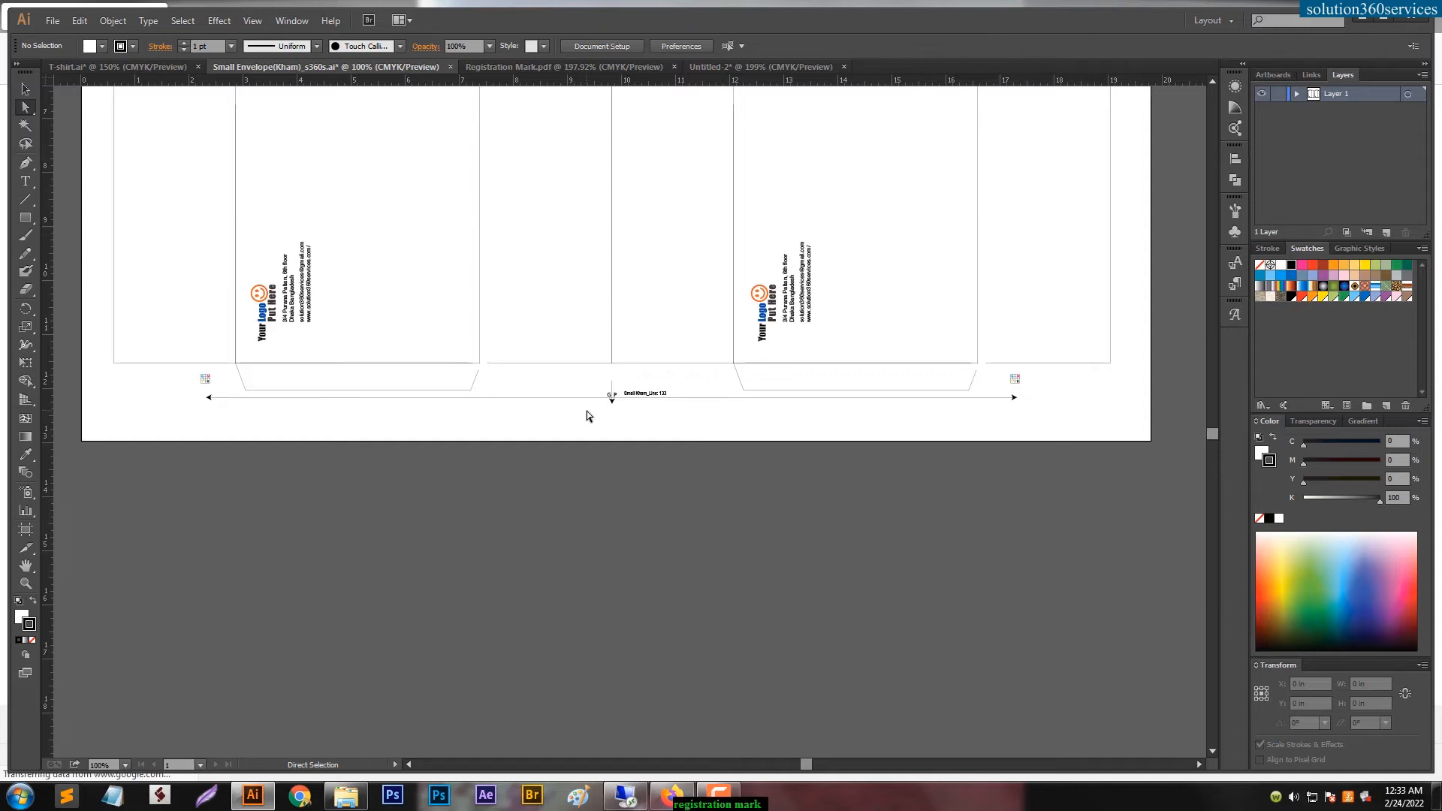
pyautogui.moveTo(687, 428); pyautogui.dragTo(608, 389)
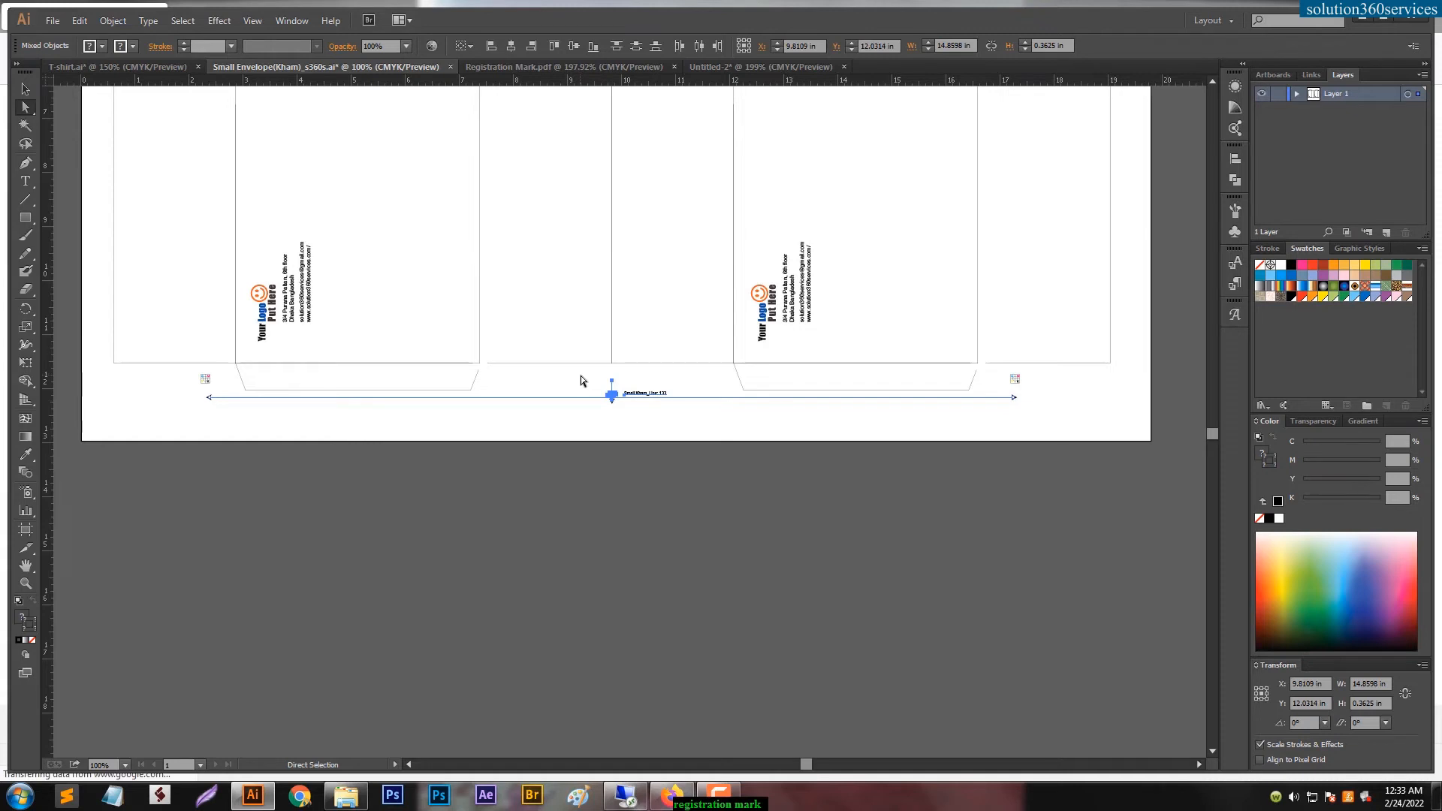
pyautogui.click(631, 423)
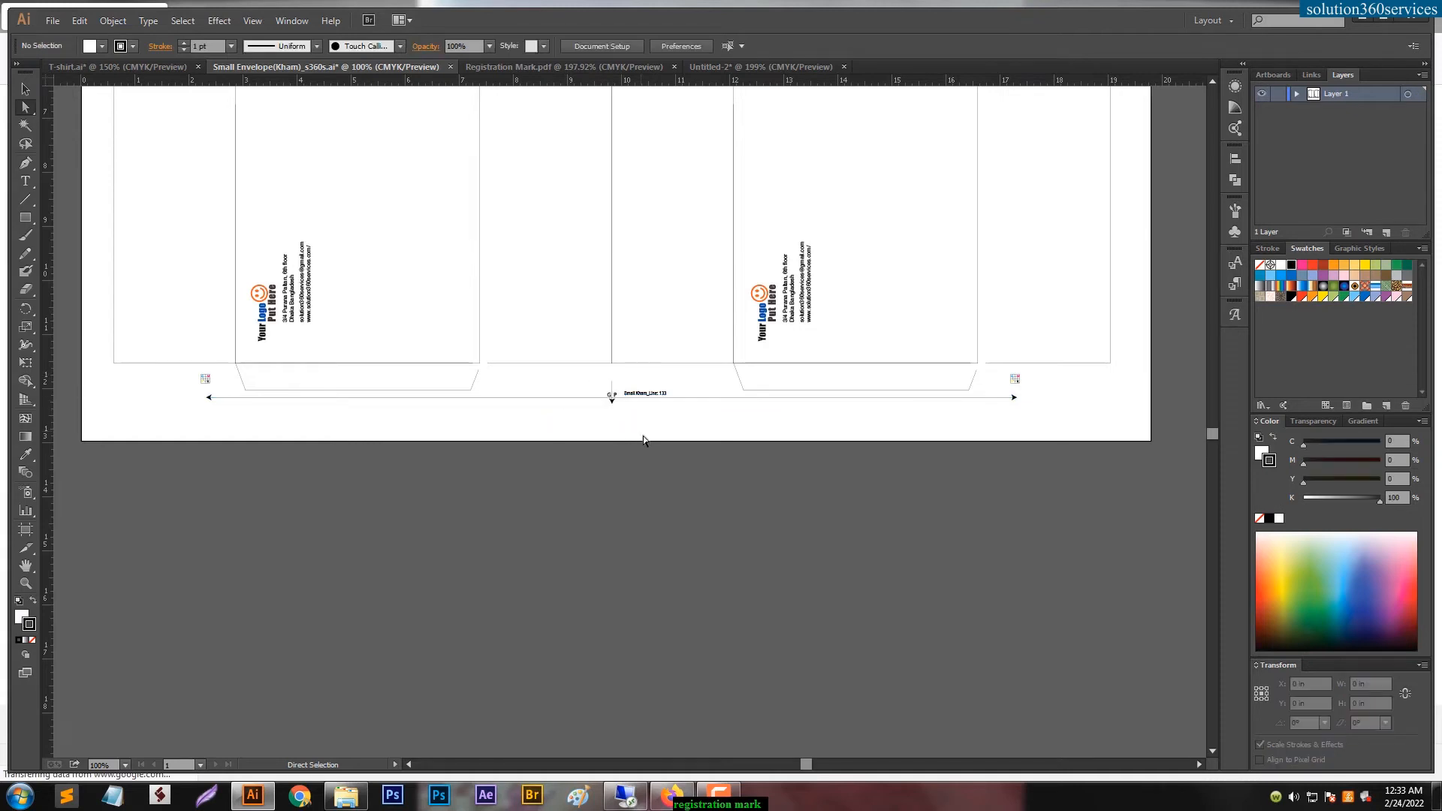
# Step: Draw a straight horizontal line about 5.7 in long below the G P mark, near the artboard's lower edge
pyautogui.press('space')
pyautogui.hotkey('ctrl', '+')
pyautogui.press('p')
pyautogui.click(353, 398)
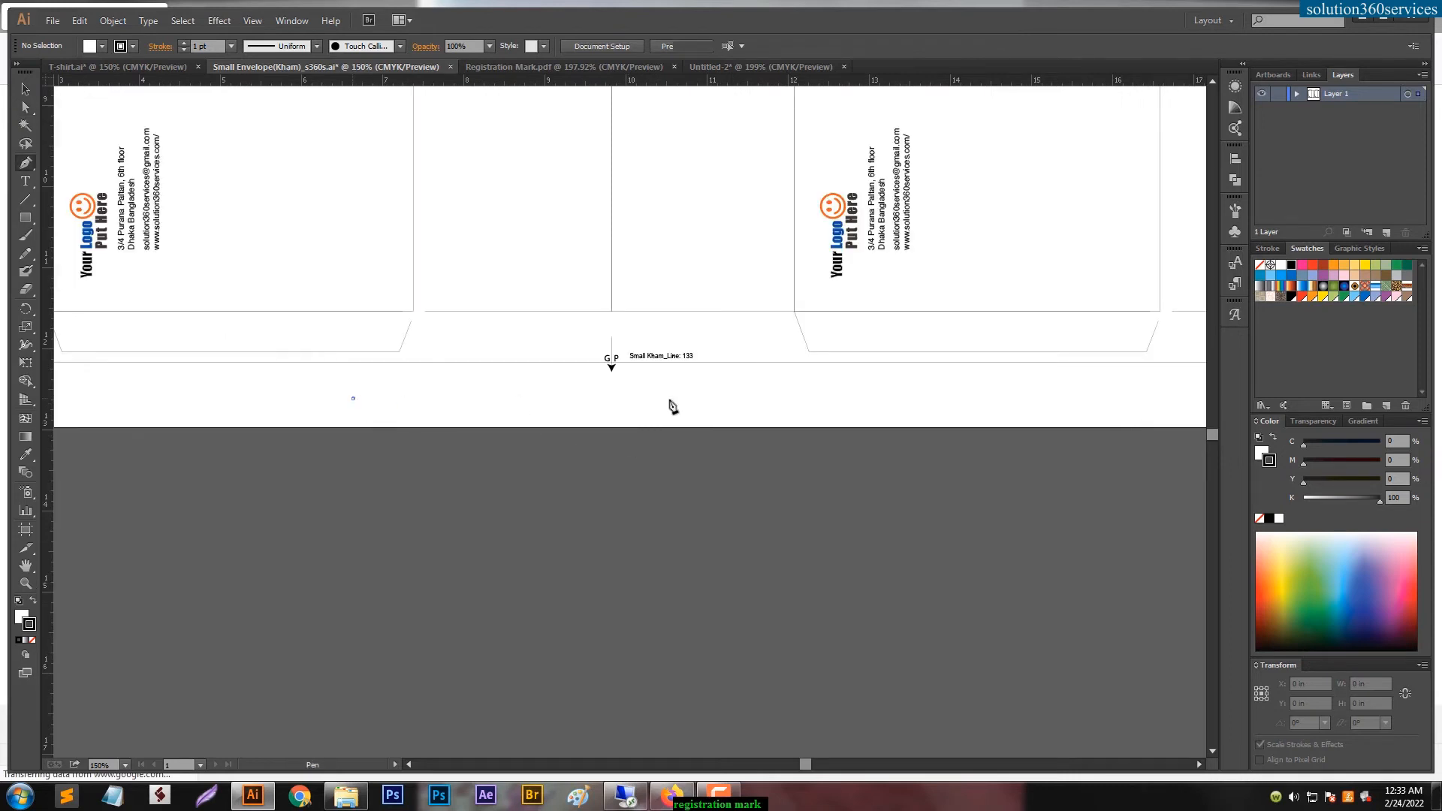
pyautogui.click(816, 398)
# Step: Remove the new line's fill and apply the [Registration] swatch to its stroke
pyautogui.click(20, 616)
pyautogui.click(33, 641)
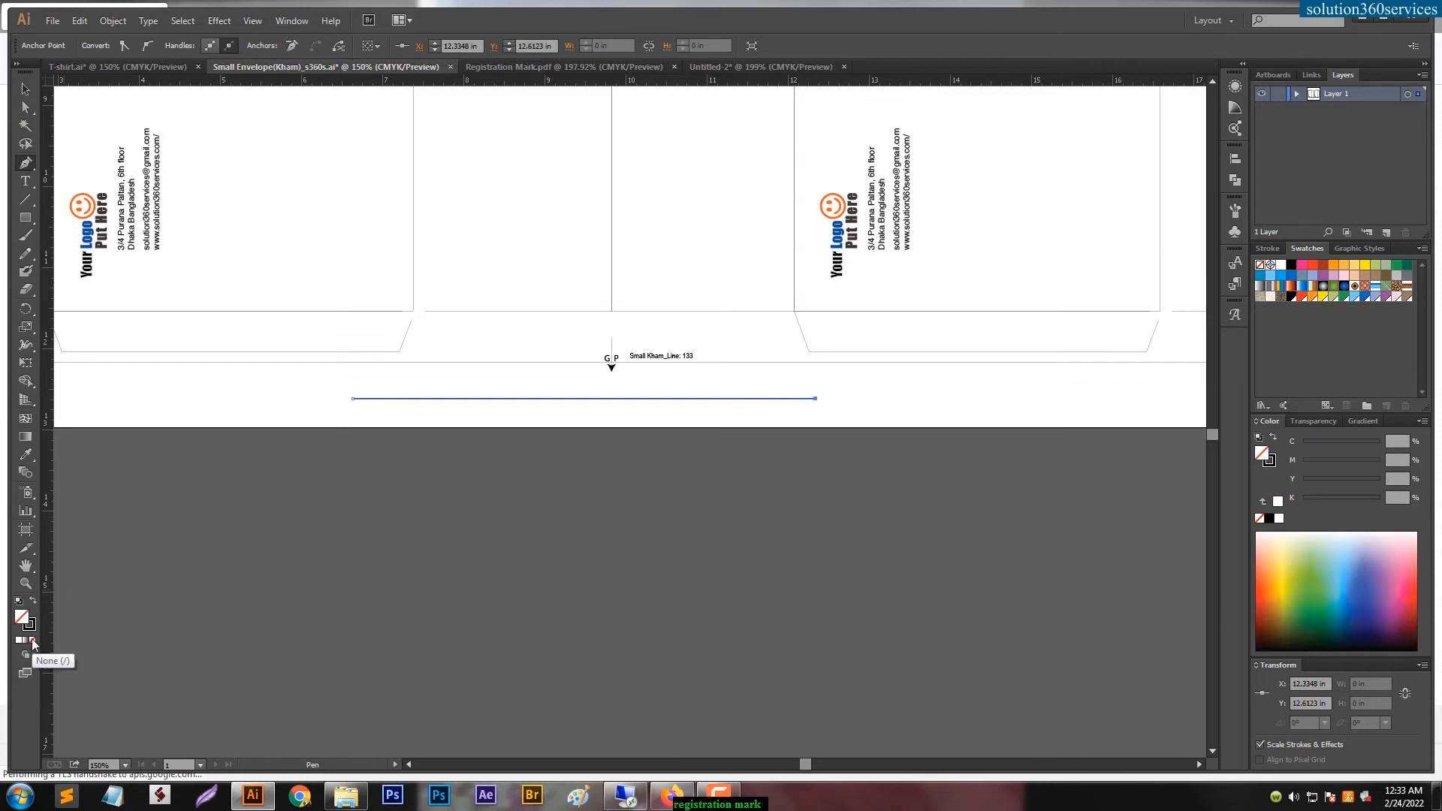
pyautogui.click(1270, 265)
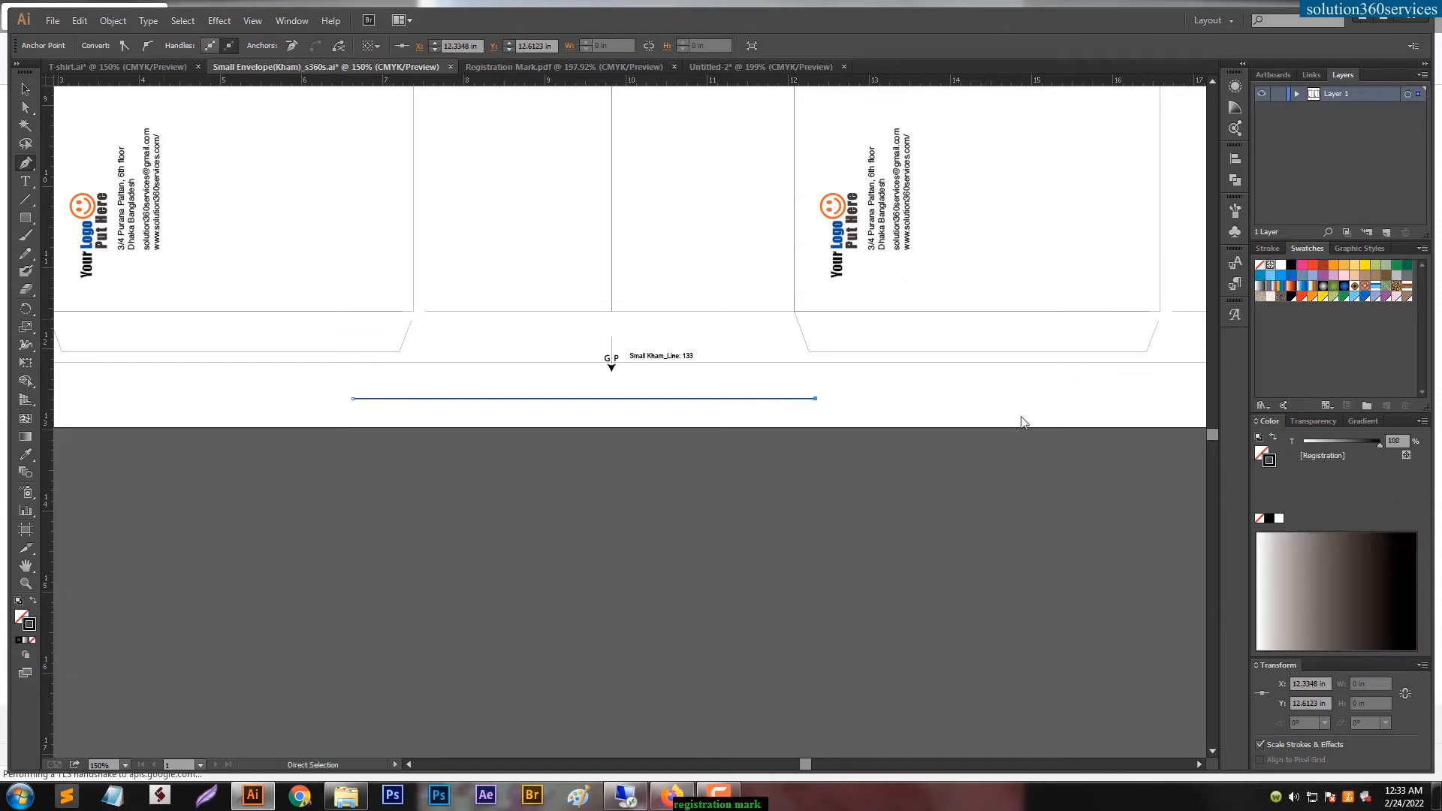
# Step: Reveal the full stroke options and apply the Arrow 1 arrowhead to both the start and end of the line
pyautogui.click(1269, 248)
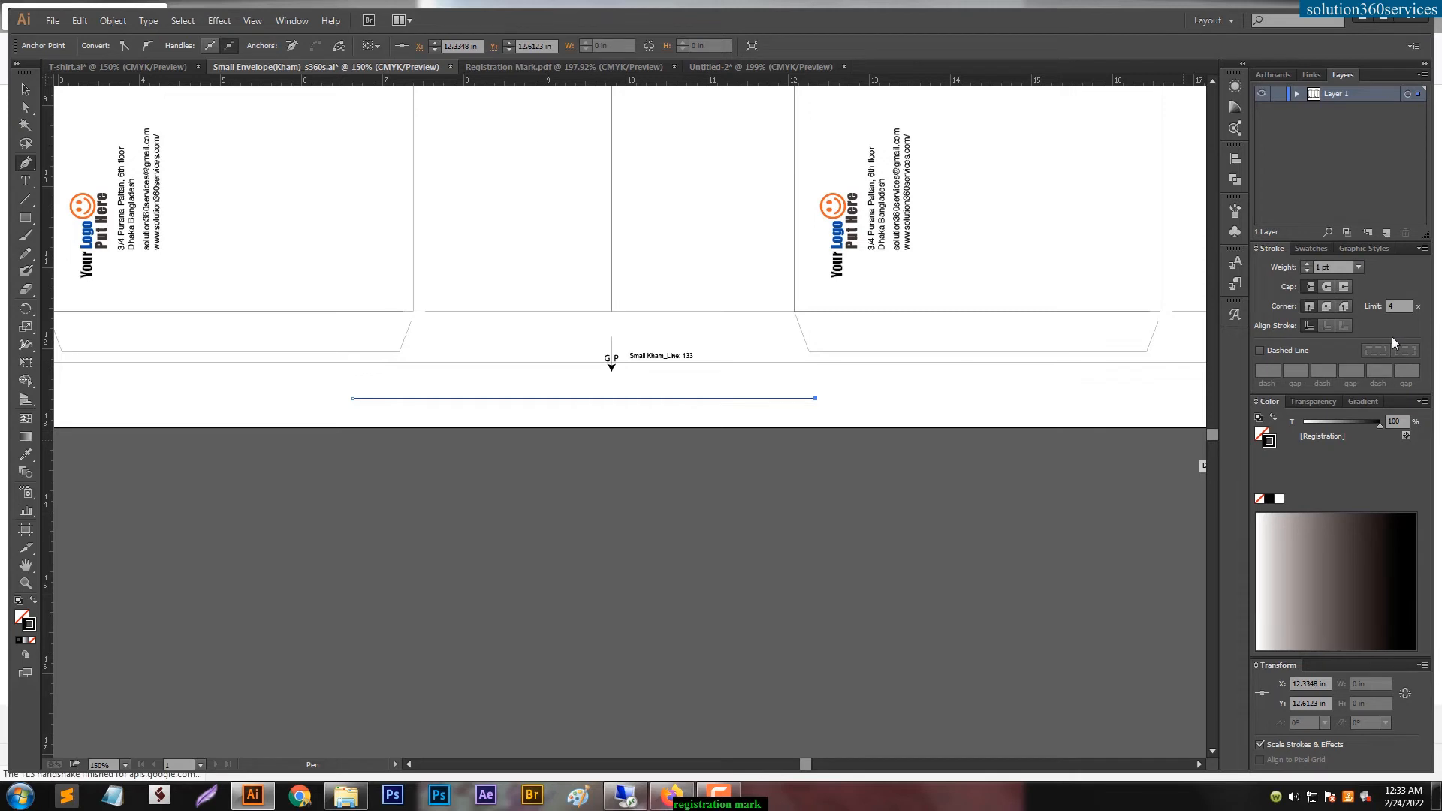
pyautogui.click(1421, 248)
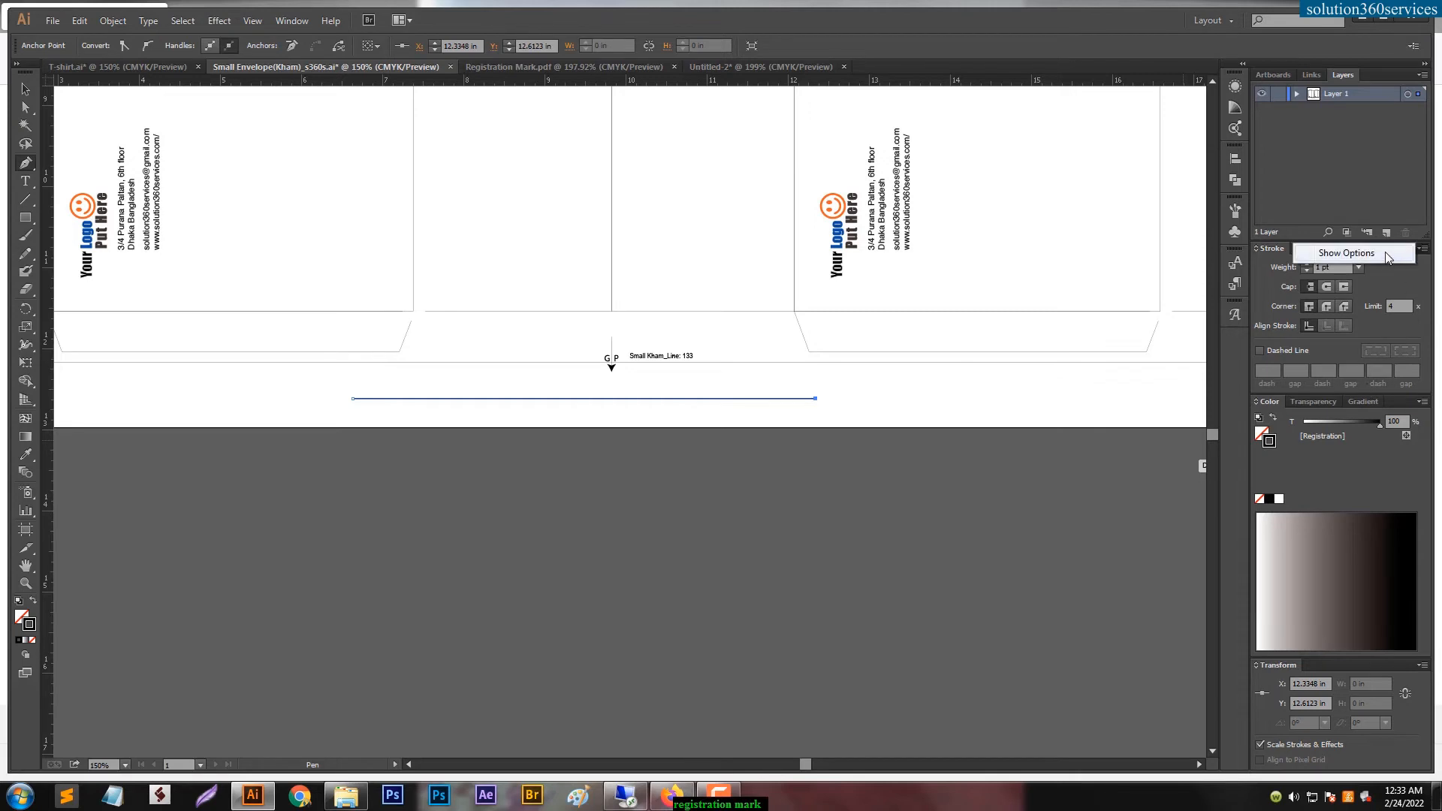
pyautogui.click(1391, 254)
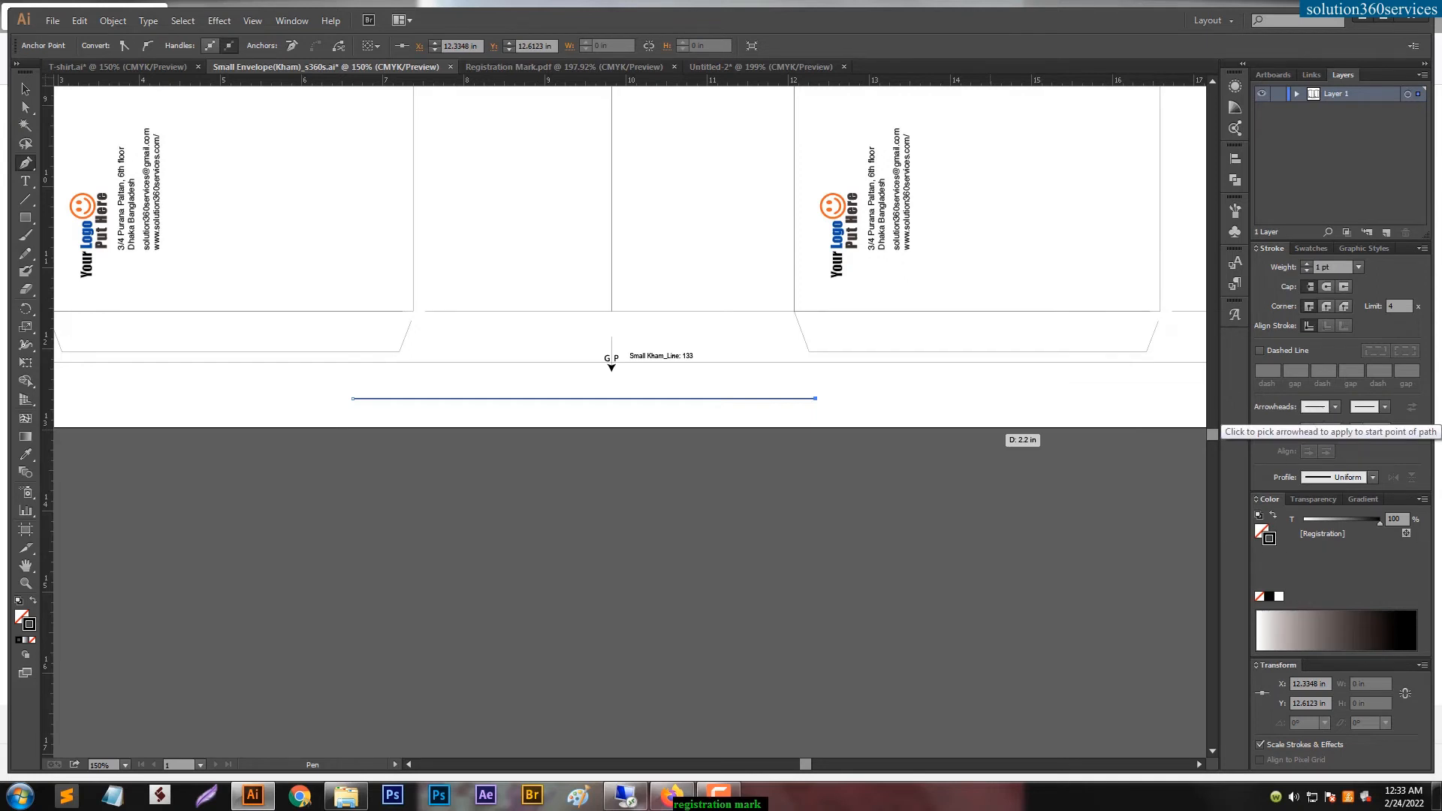
pyautogui.click(1335, 406)
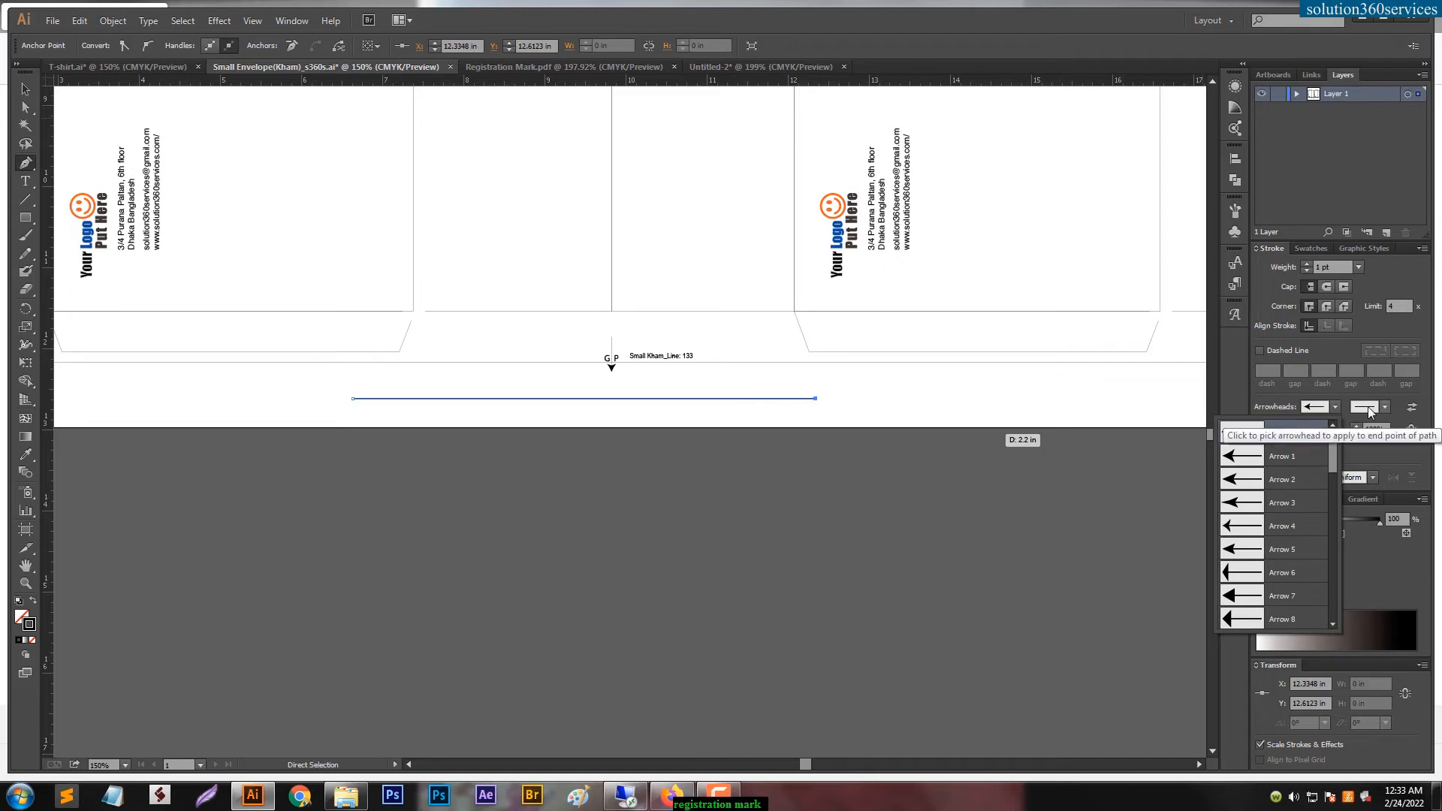
pyautogui.click(1240, 459)
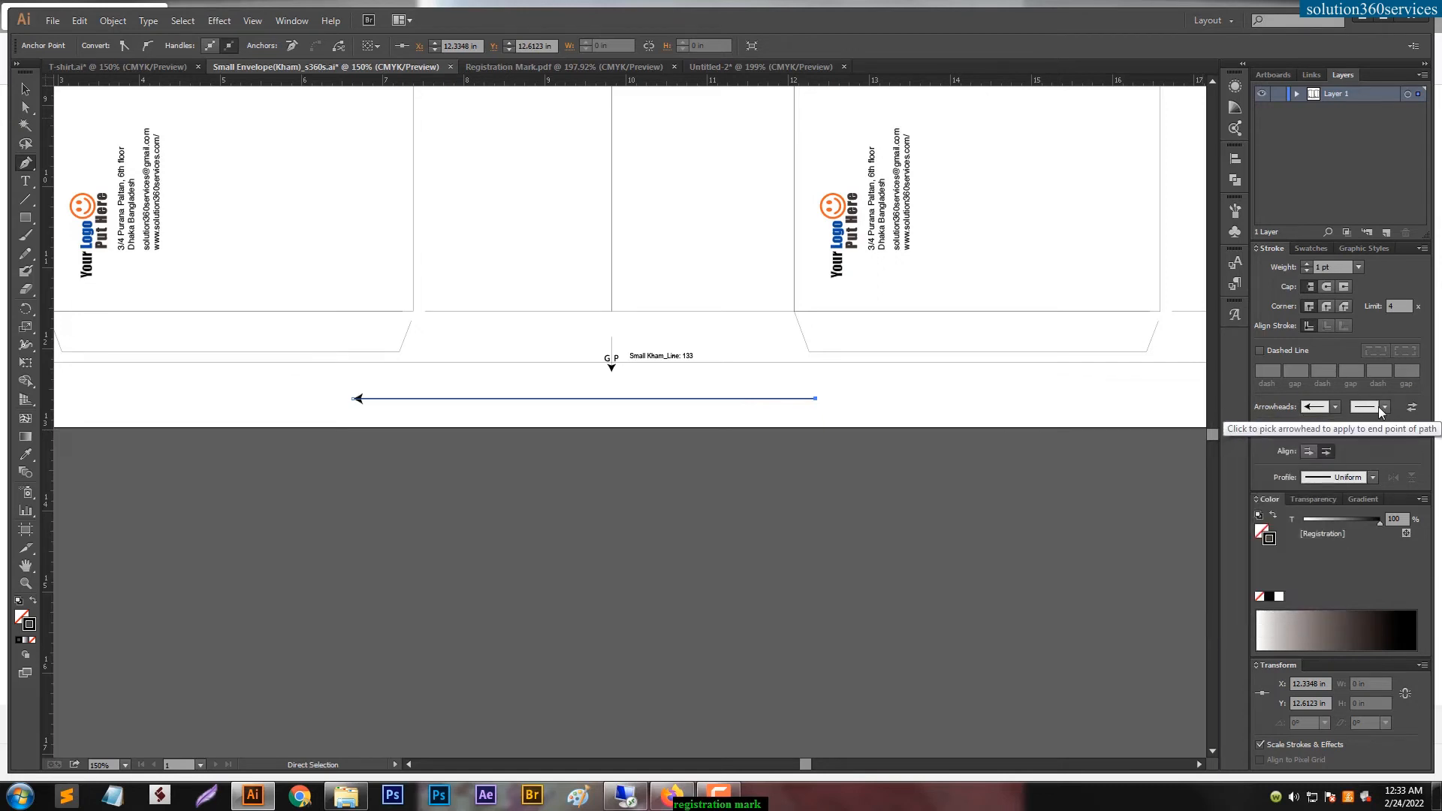
pyautogui.click(1383, 408)
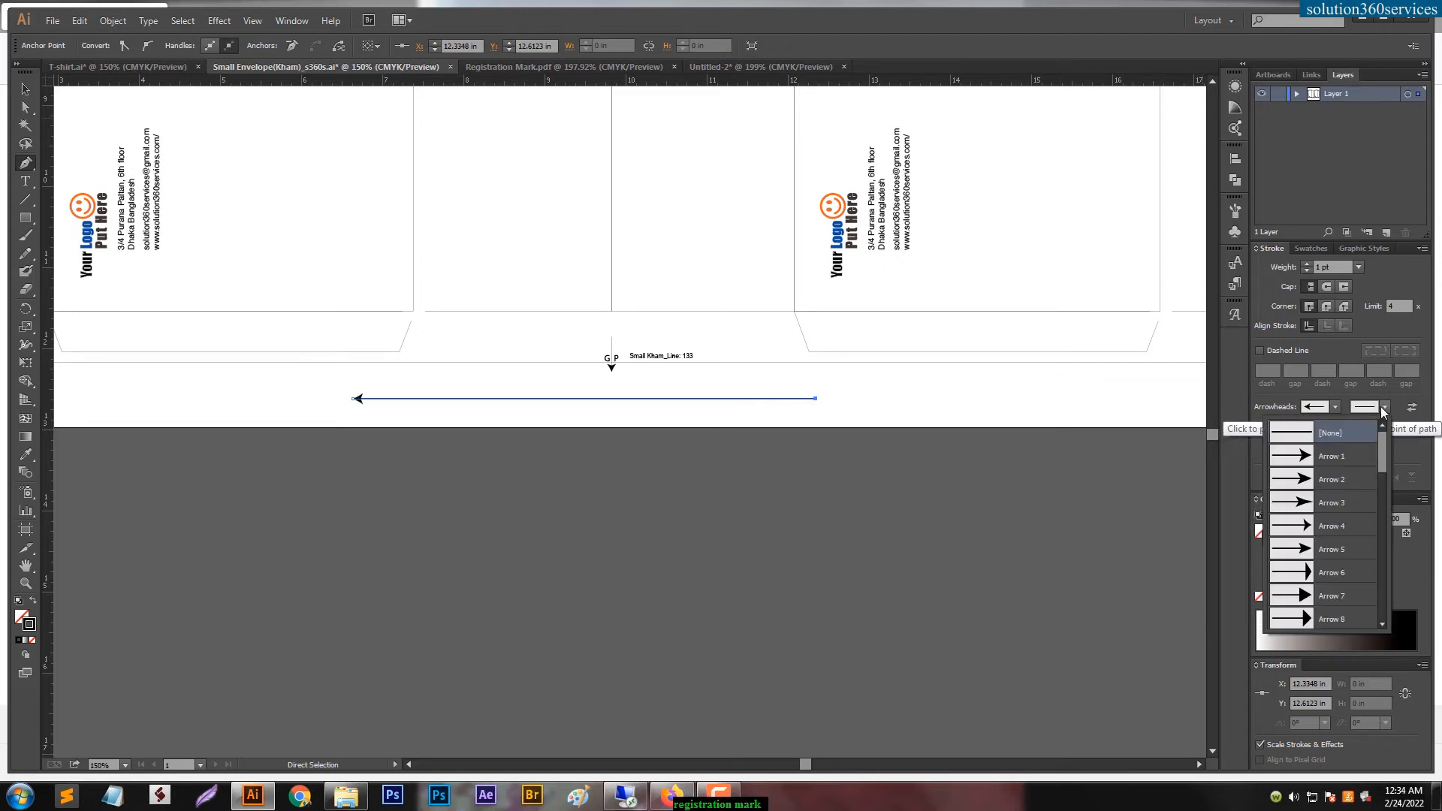
pyautogui.click(1330, 461)
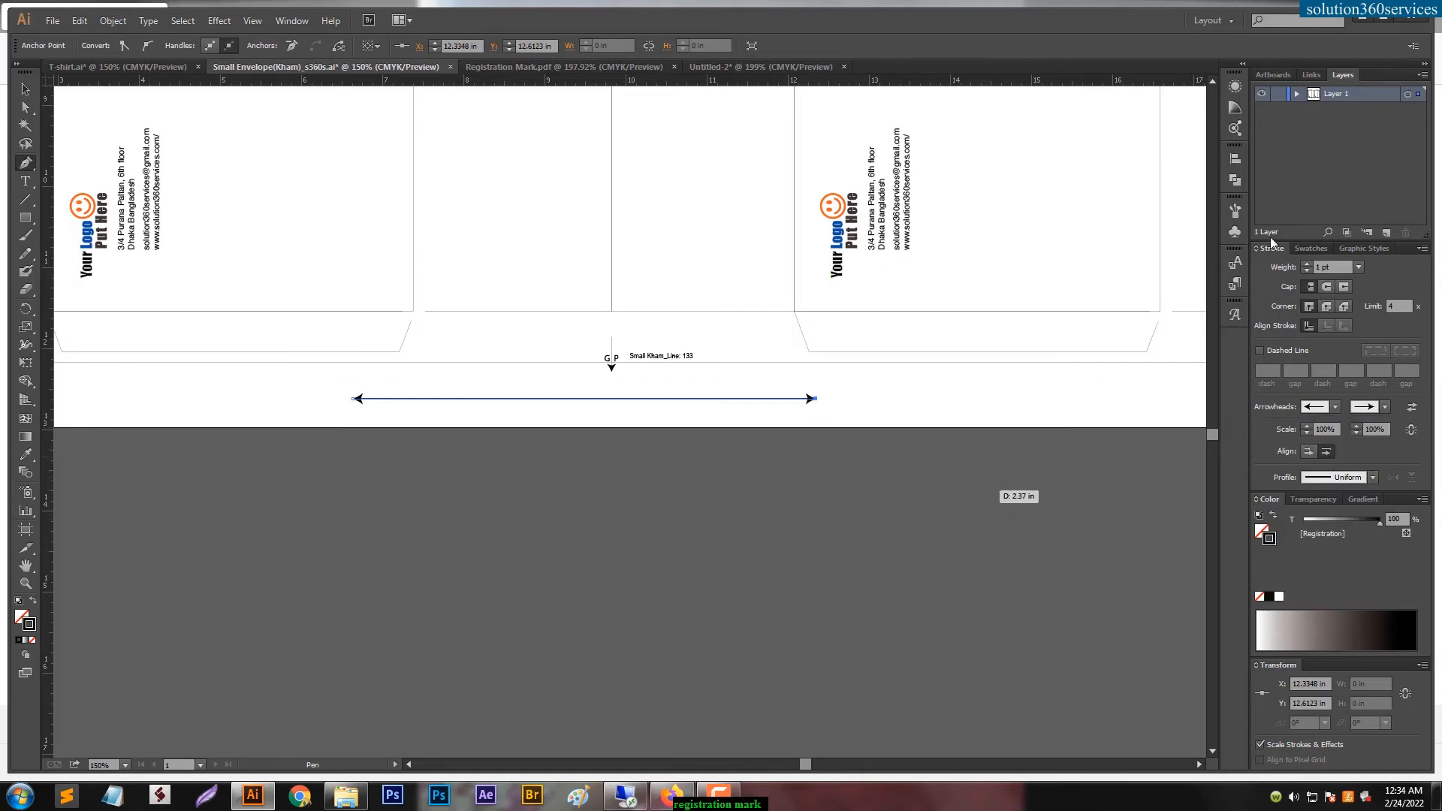
# Step: Set the arrow line's stroke weight to 0.25 pt
pyautogui.click(1335, 267)
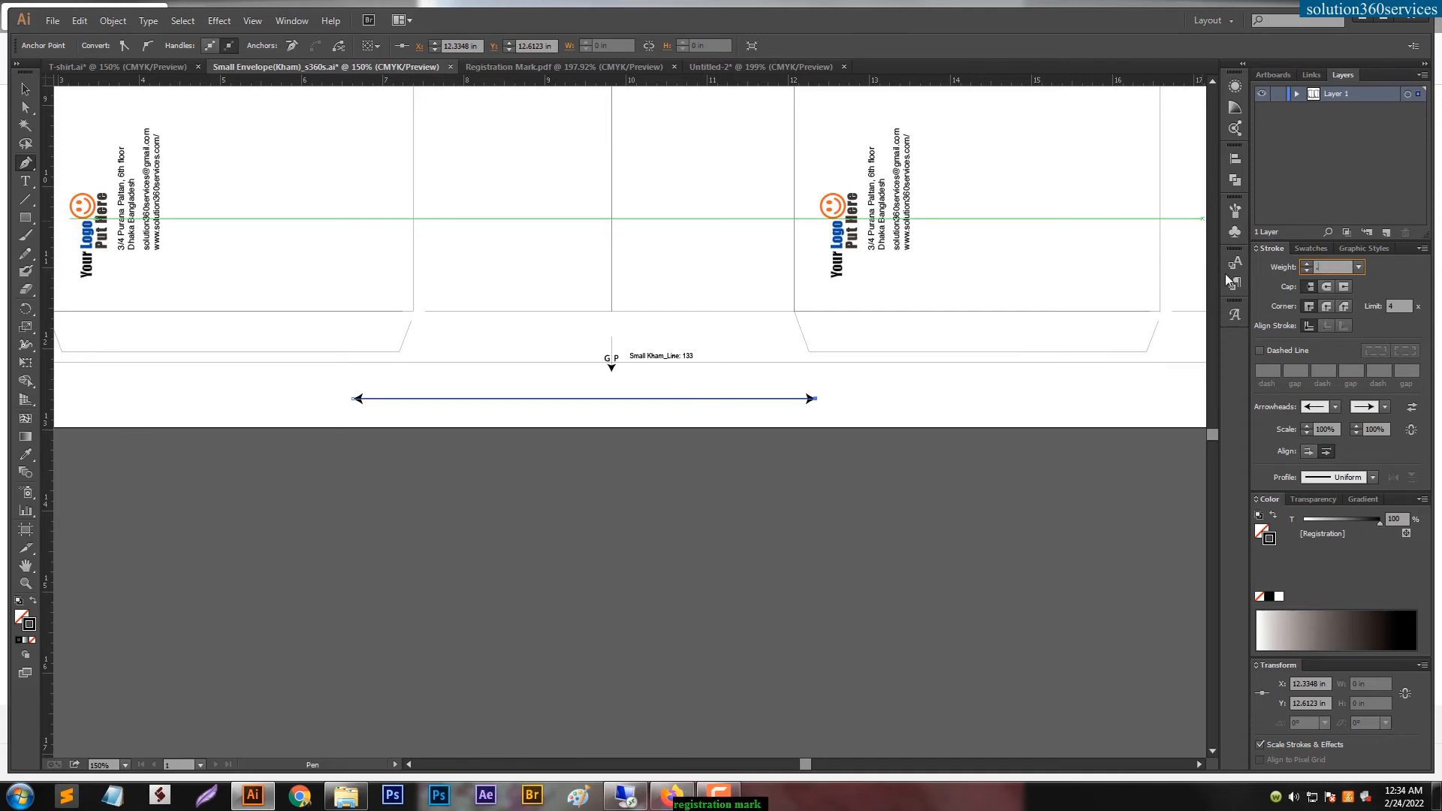
pyautogui.write('.25')
pyautogui.press('Return')
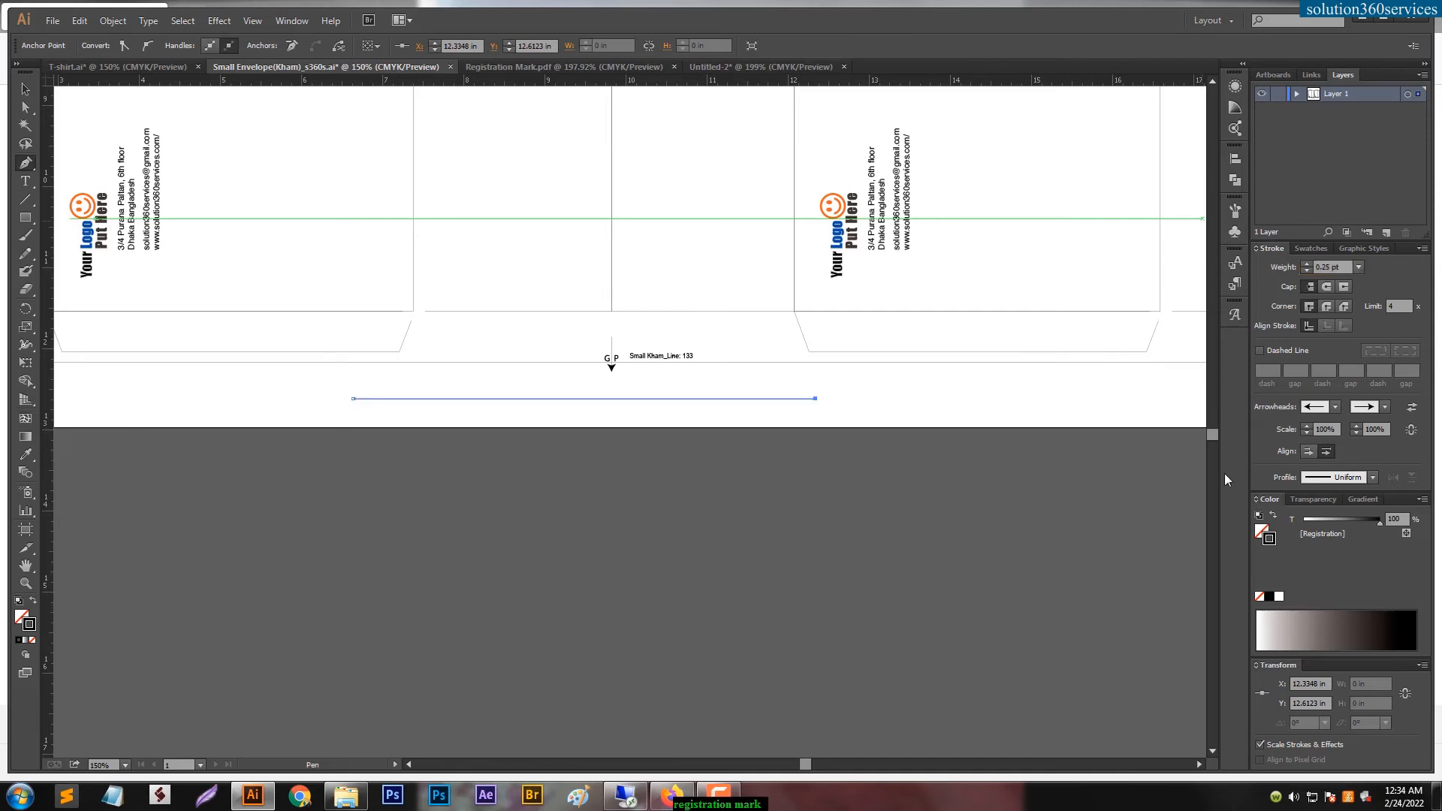
# Step: Select the arrow line and scale both its start and end arrowheads to 300%
pyautogui.press('v')
pyautogui.click(794, 402)
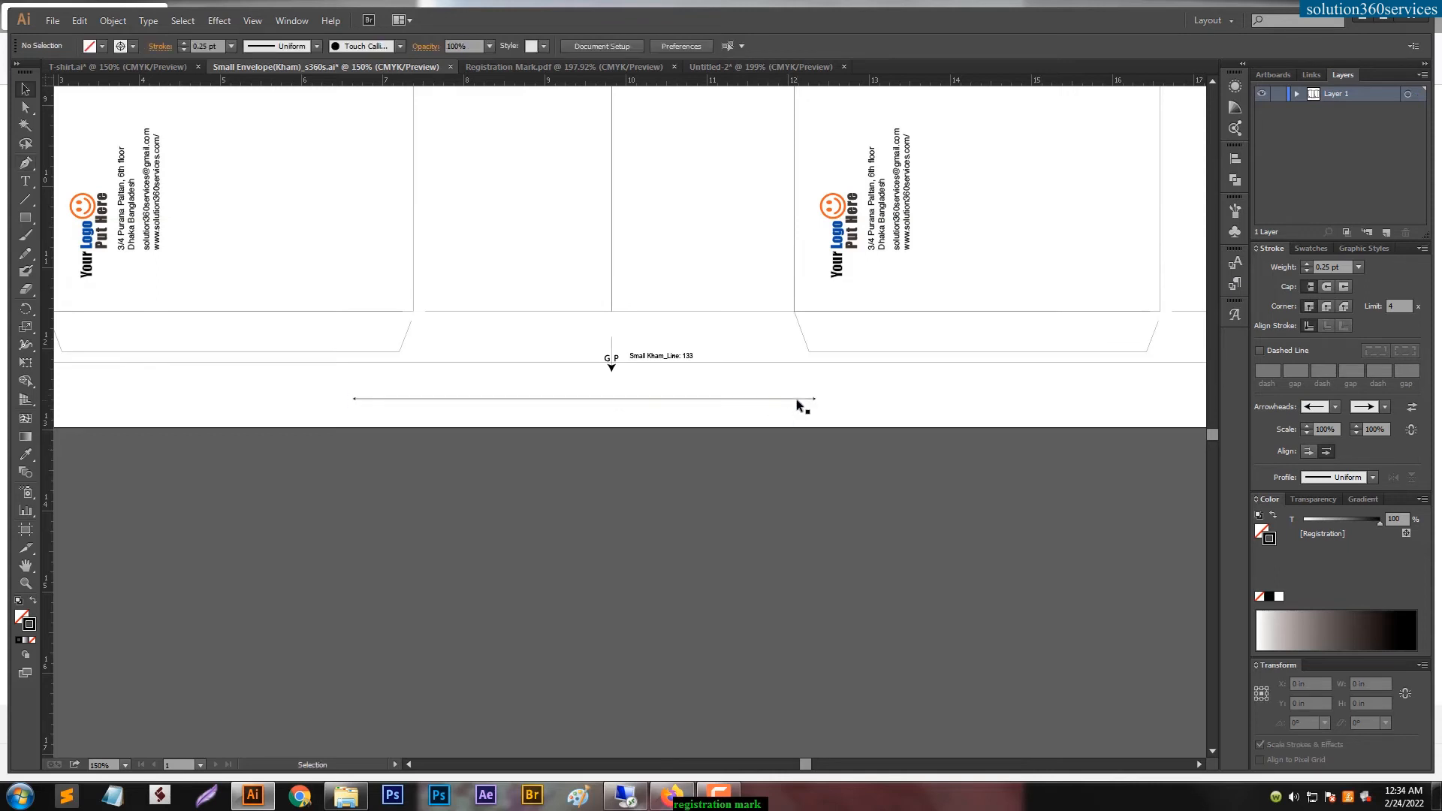
pyautogui.click(796, 399)
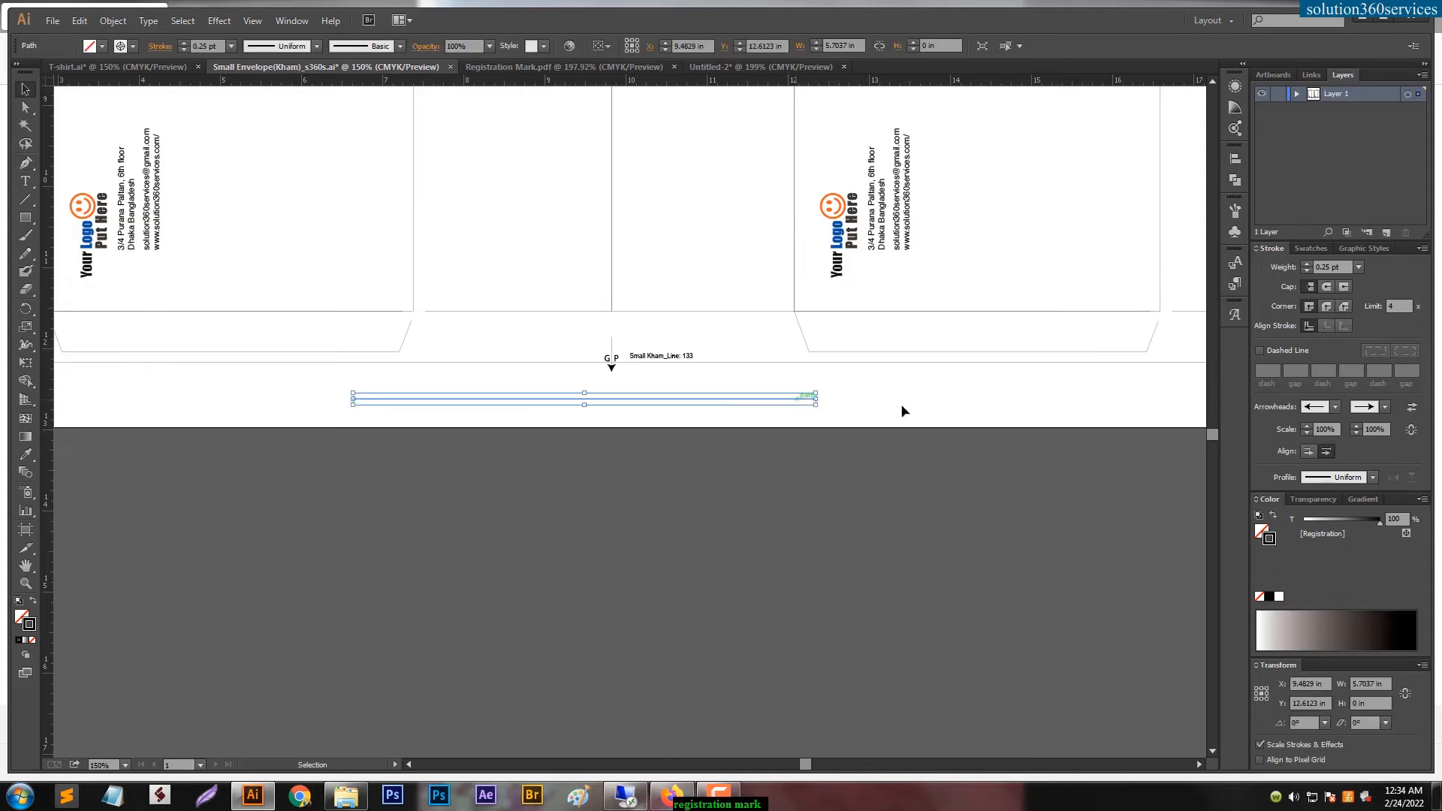
pyautogui.doubleClick(1318, 428)
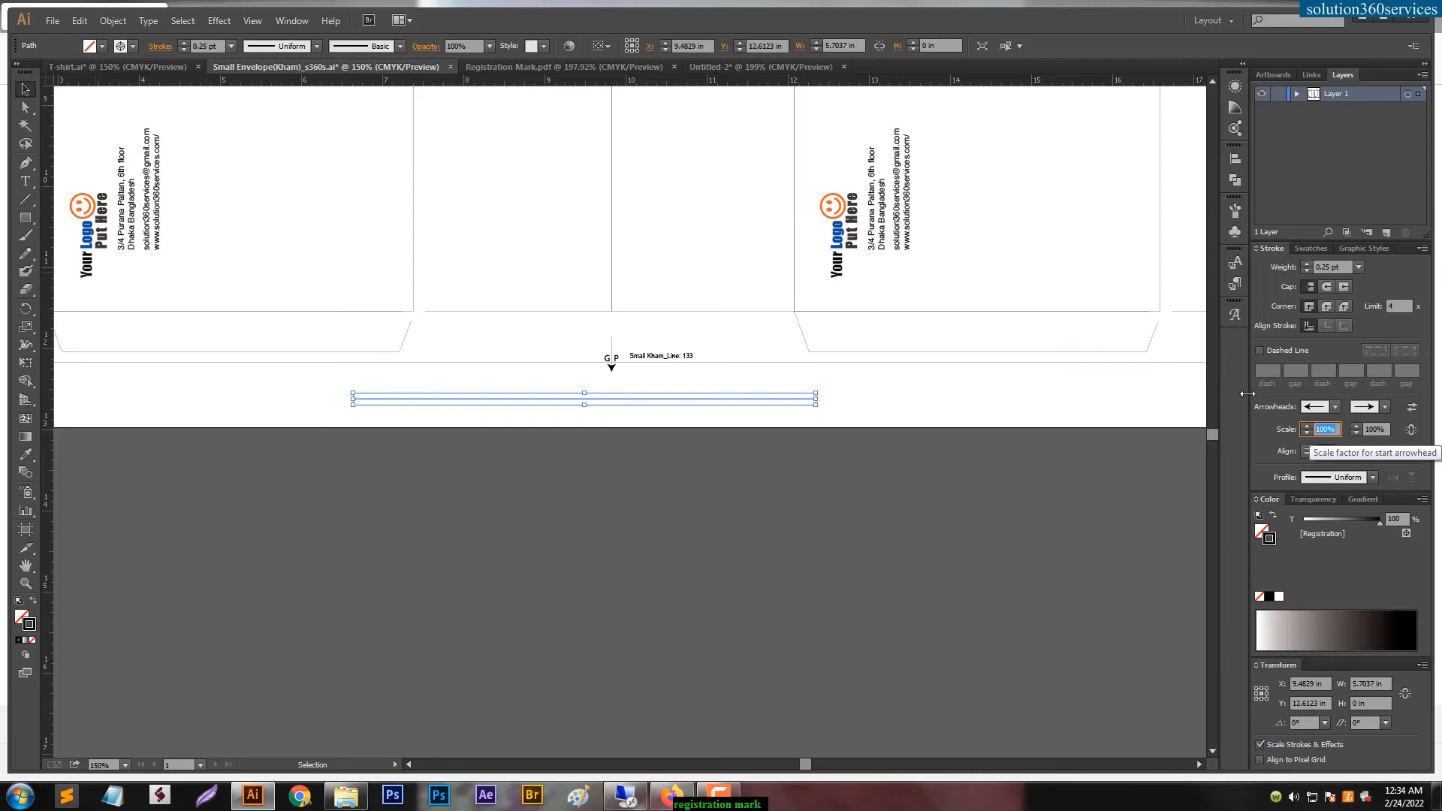
pyautogui.write('200')
pyautogui.press('Return')
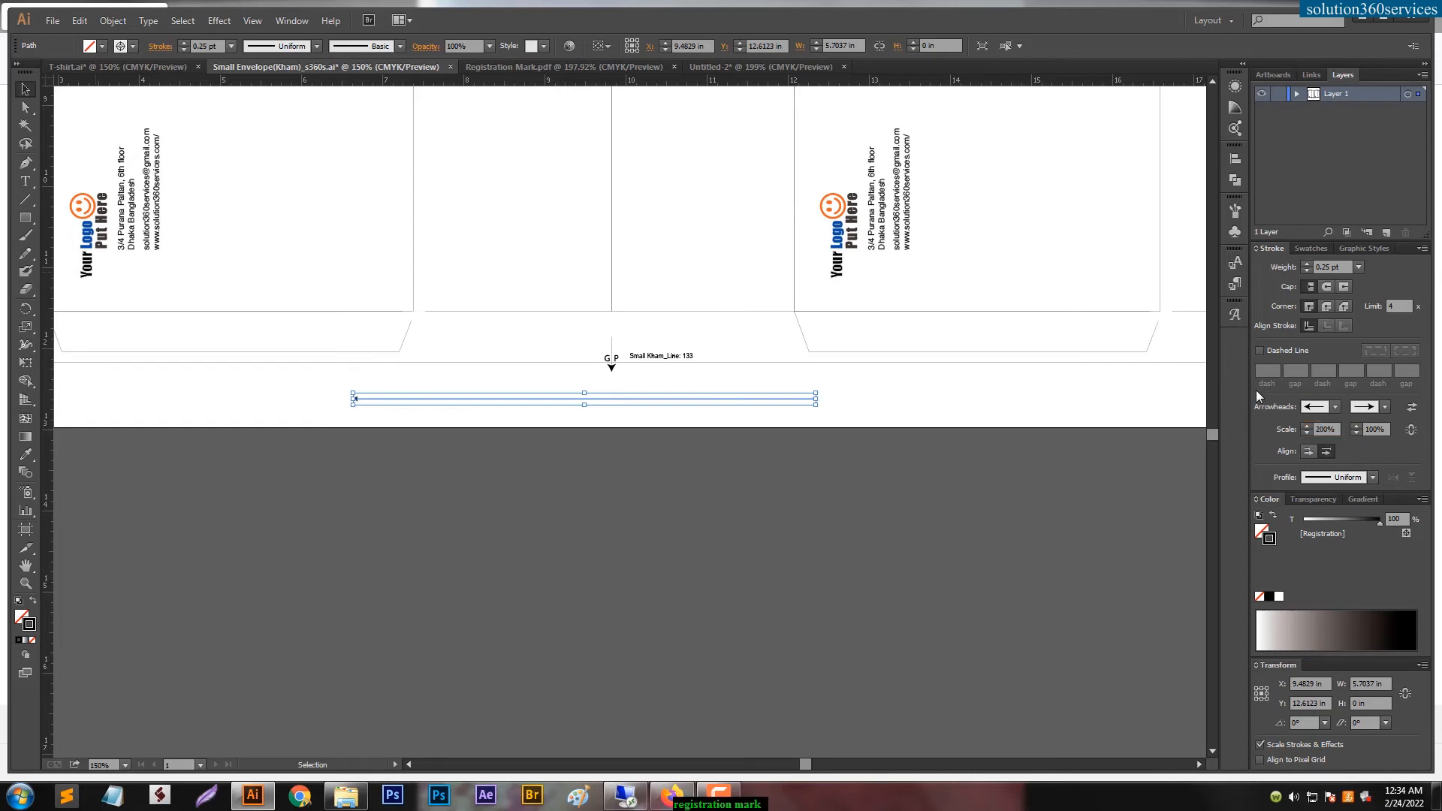
pyautogui.doubleClick(1323, 428)
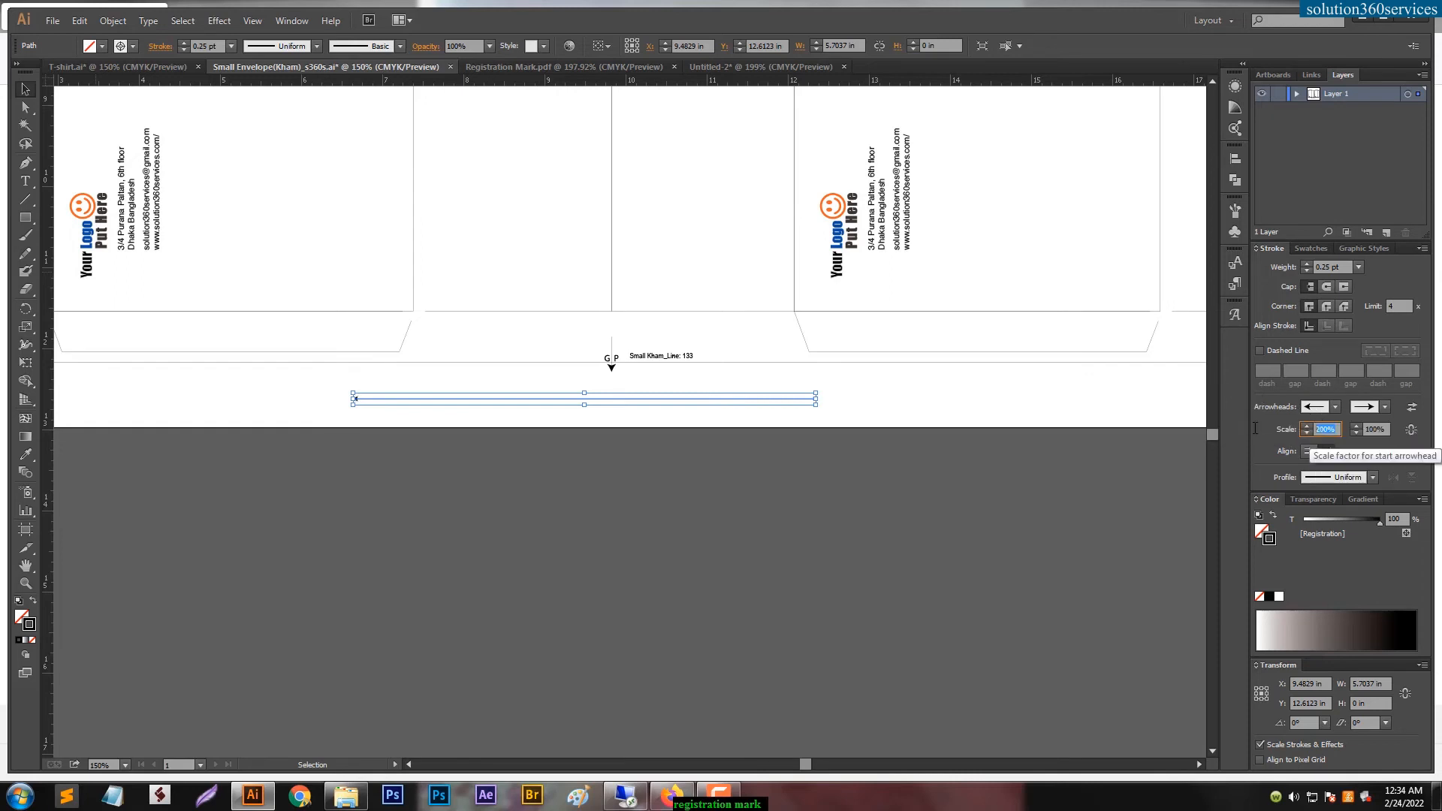
pyautogui.write('300')
pyautogui.press('Return')
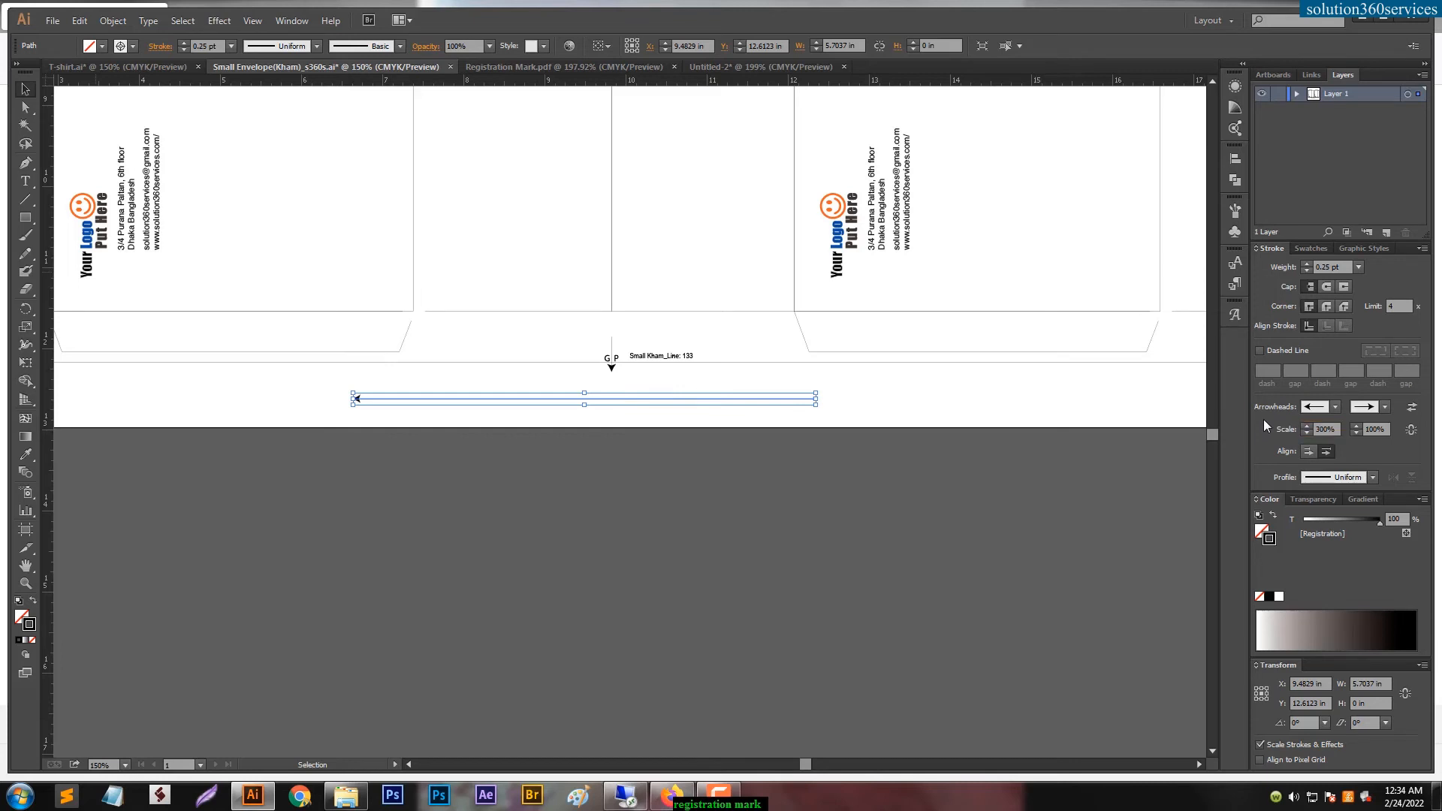
pyautogui.click(1356, 430)
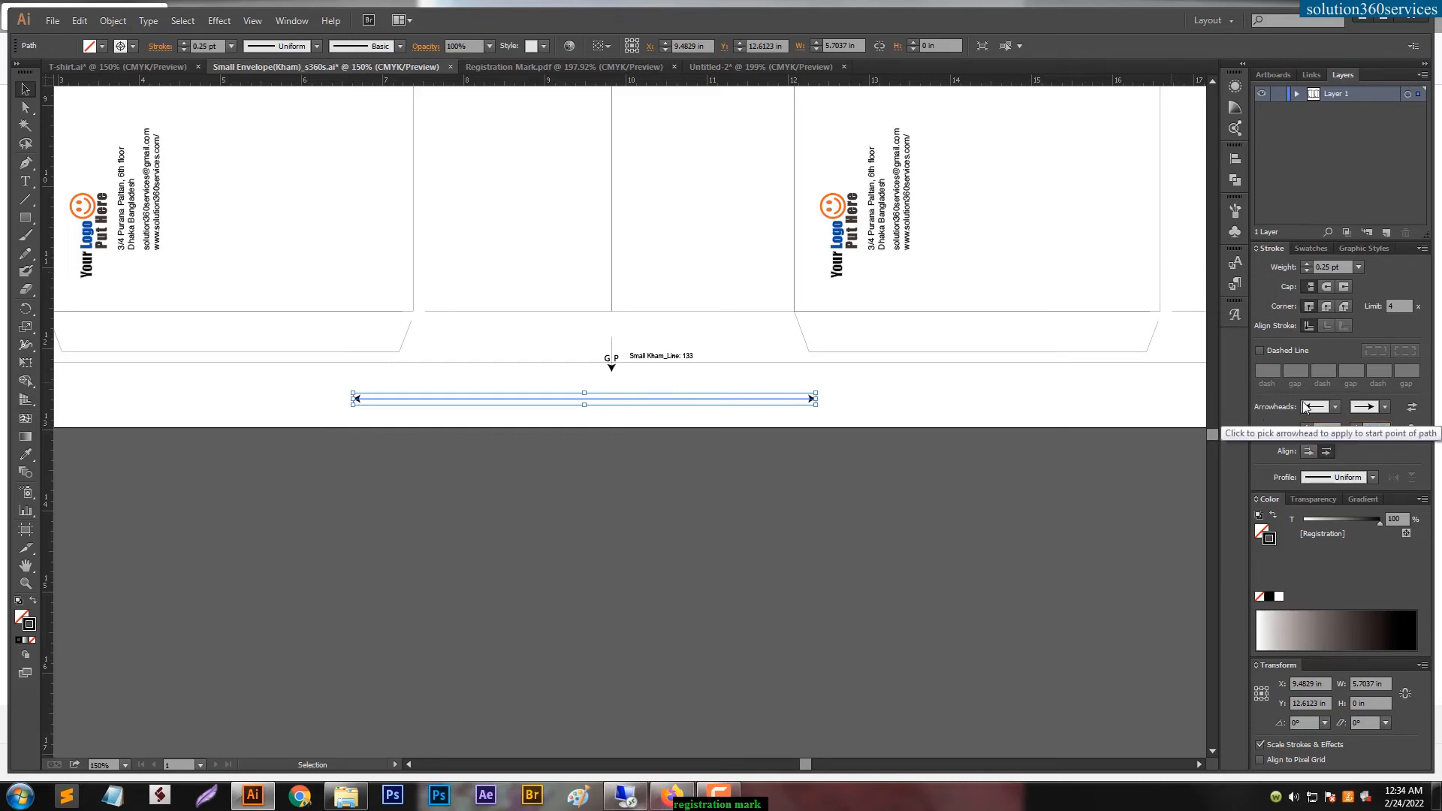
pyautogui.click(736, 494)
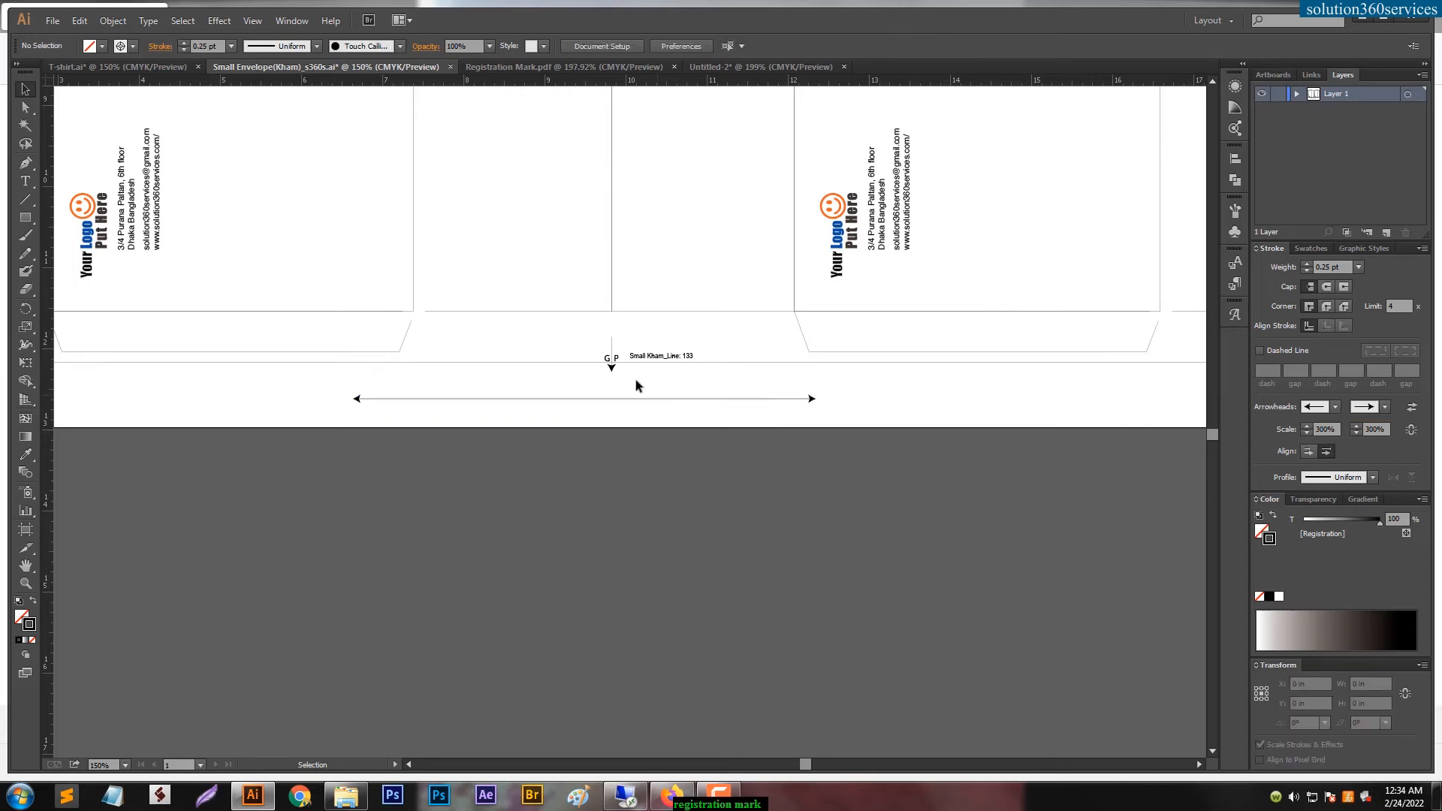
# Step: Examine the G P mark, the whole layout with every object selected, and the "Small Kham_Line: 133" label
pyautogui.press('a')
pyautogui.keyDown('alt'); pyautogui.click(613, 359); pyautogui.keyUp('alt')
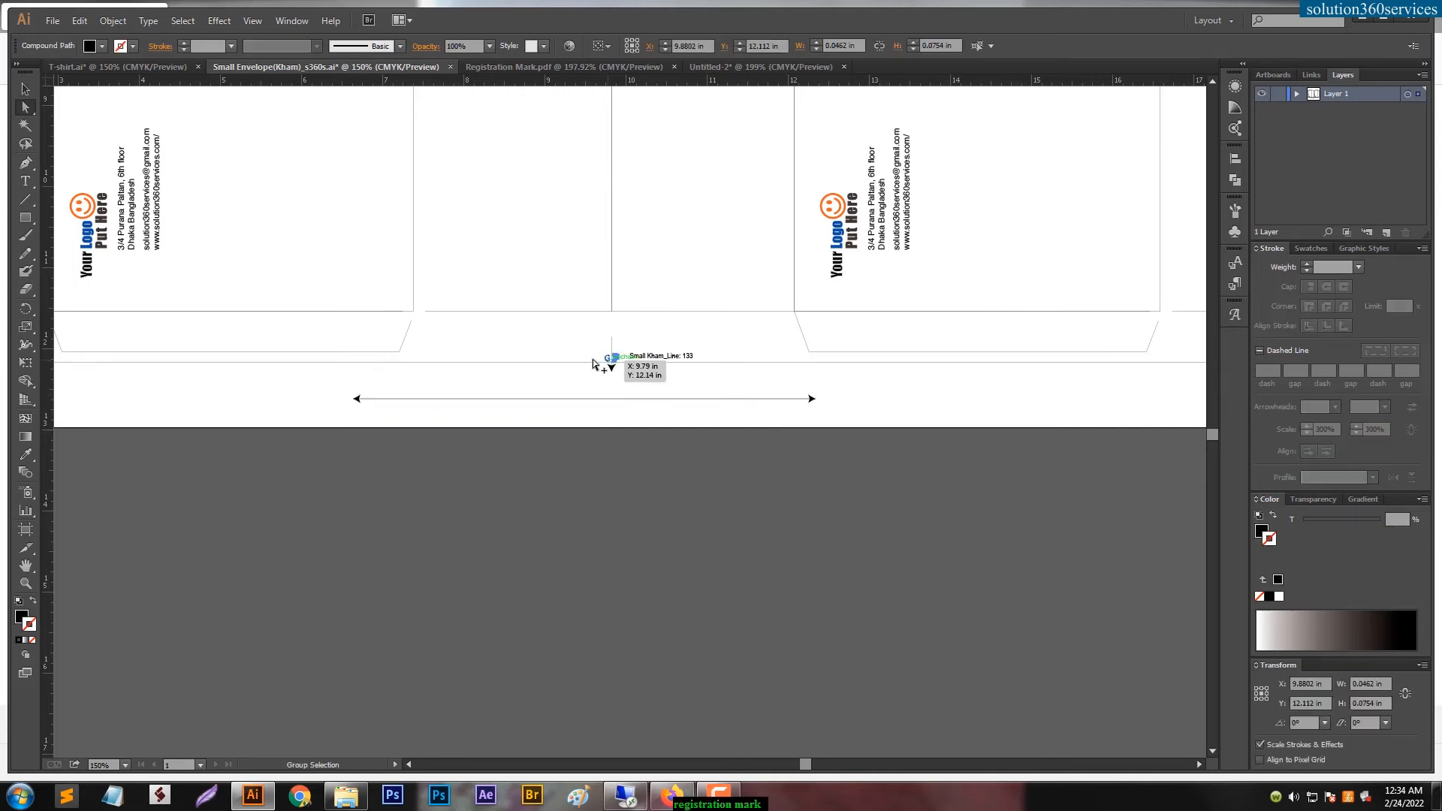
pyautogui.press('v')
pyautogui.hotkey('ctrl', '-')
pyautogui.hotkey('ctrl', '-')
pyautogui.hotkey('ctrl', '-')
pyautogui.hotkey('ctrl', '-')
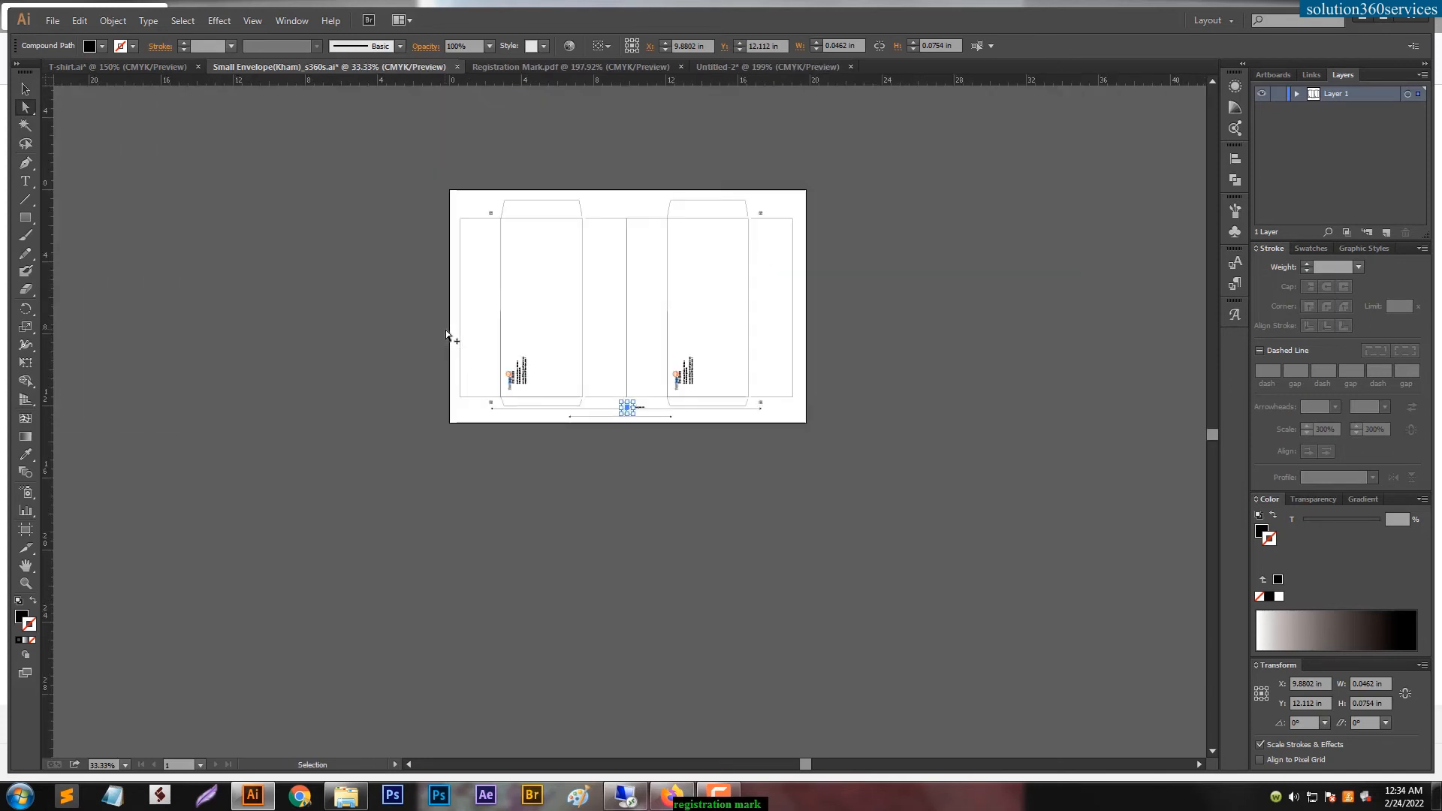
pyautogui.press('a')
pyautogui.hotkey('ctrl', 'a')
pyautogui.press('v')
pyautogui.hotkey('ctrl', '+')
pyautogui.click(634, 382)
pyautogui.click(634, 382)
pyautogui.click(634, 381)
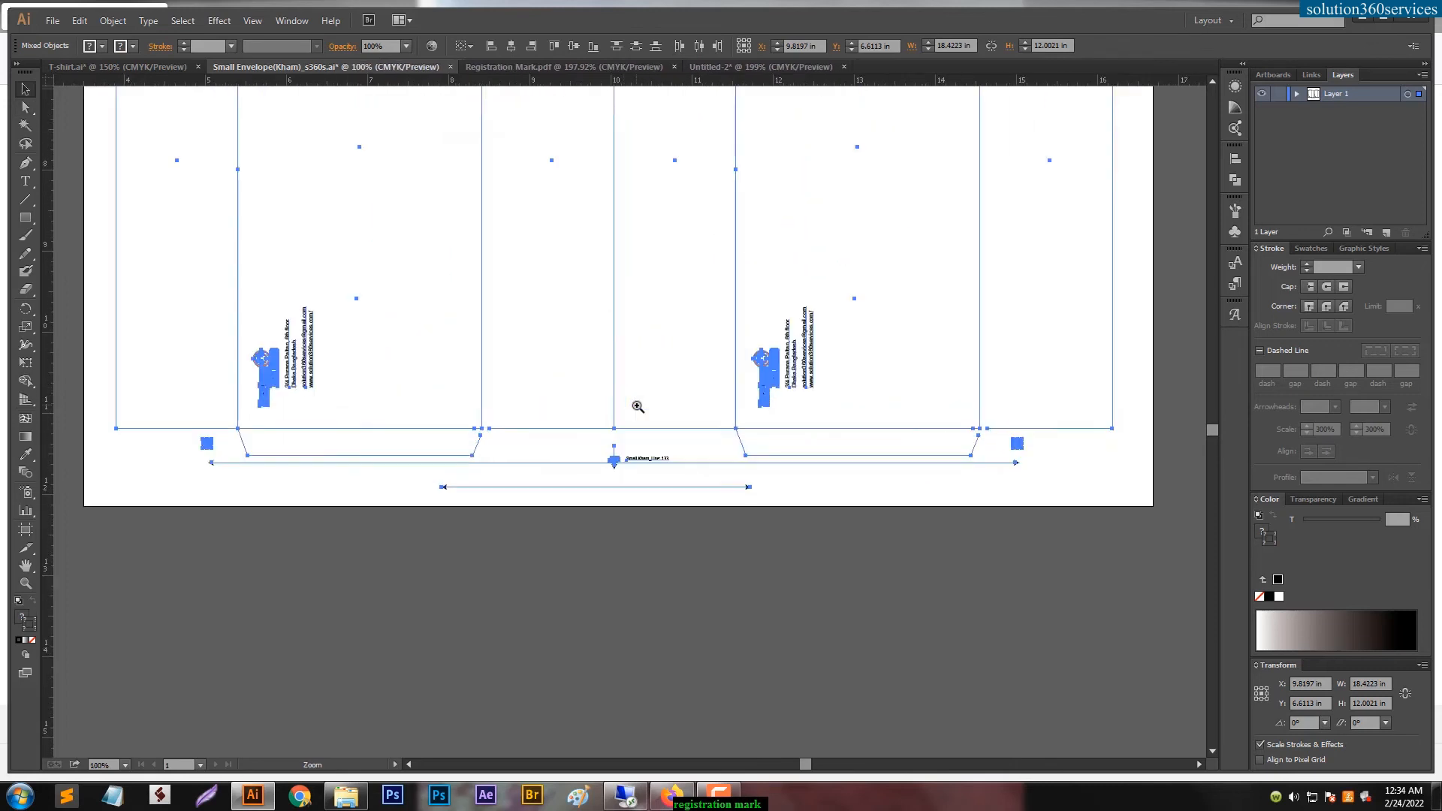
pyautogui.click(634, 382)
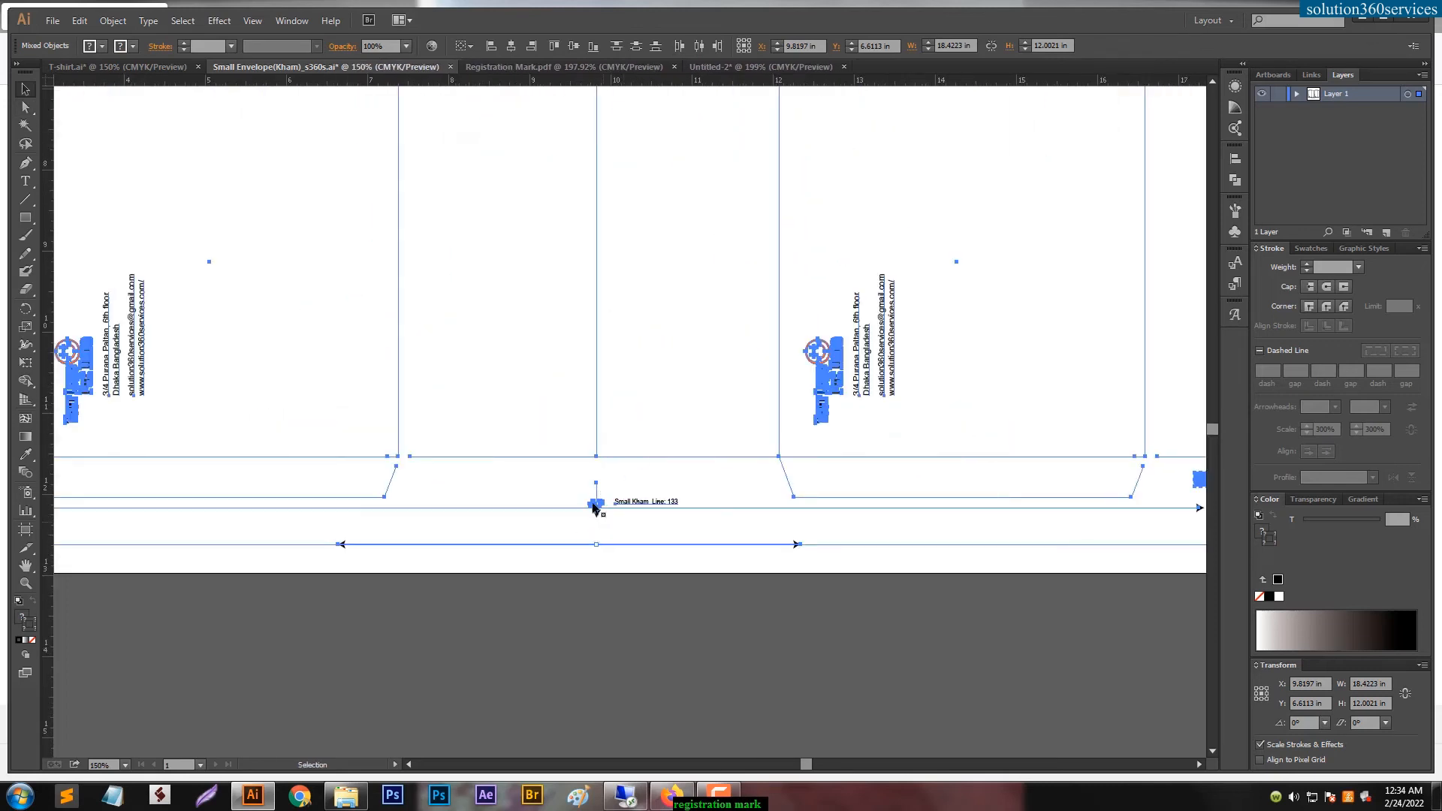
pyautogui.click(602, 528)
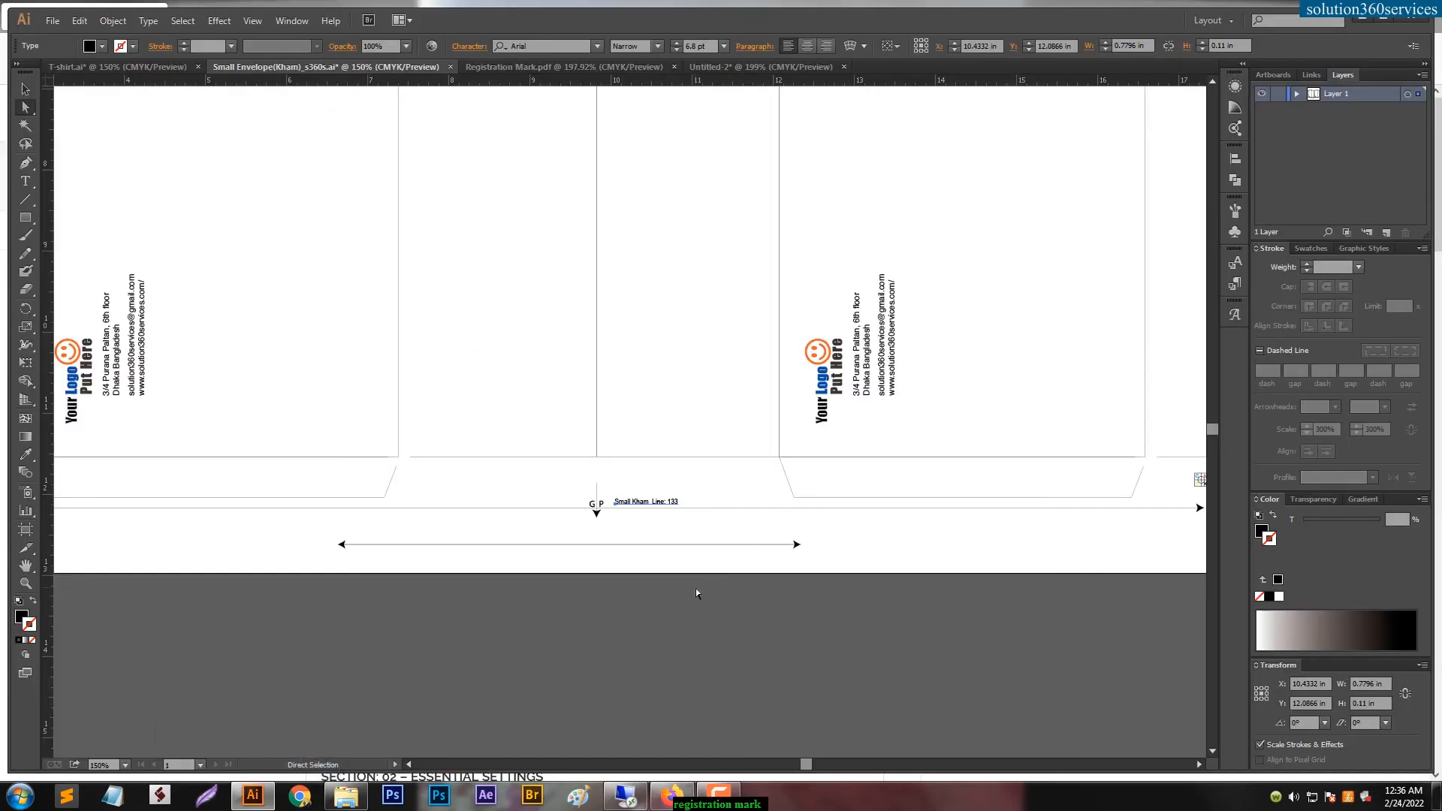
pyautogui.click(697, 588)
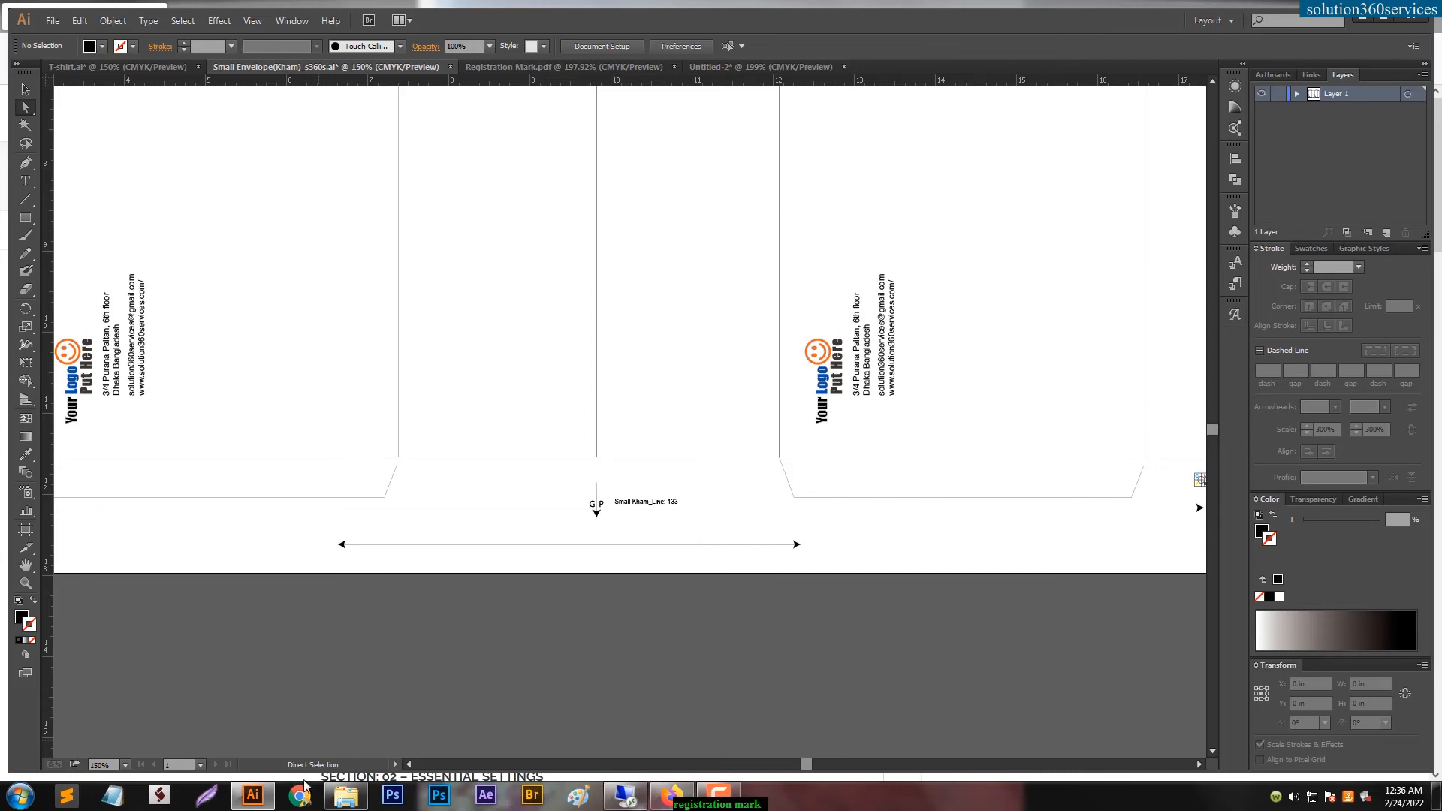
# Step: Switch to the browser and review the Design & Output Settings tutorial list and the free design files on the Download page
pyautogui.click(668, 794)
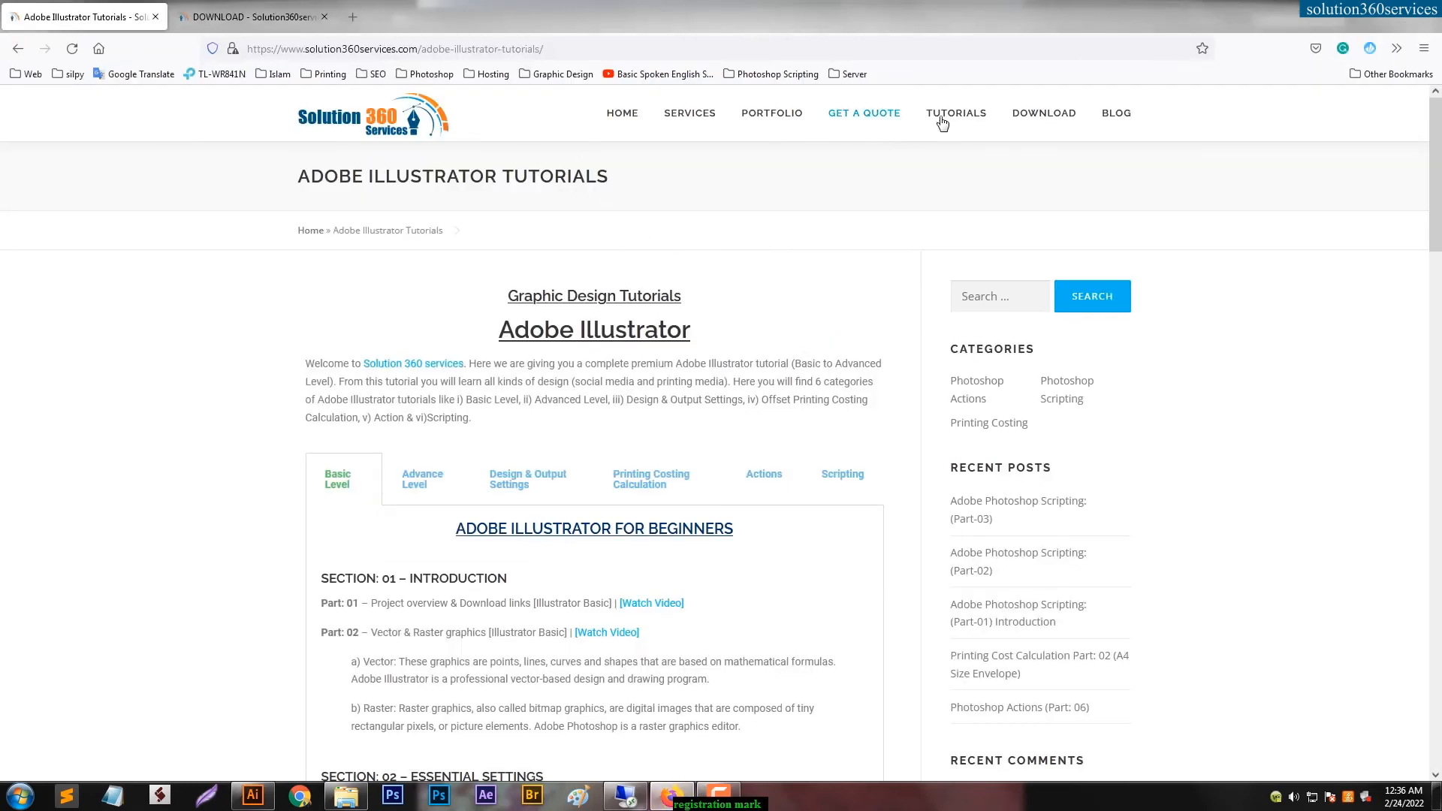
pyautogui.scroll(-2, 687, 508)
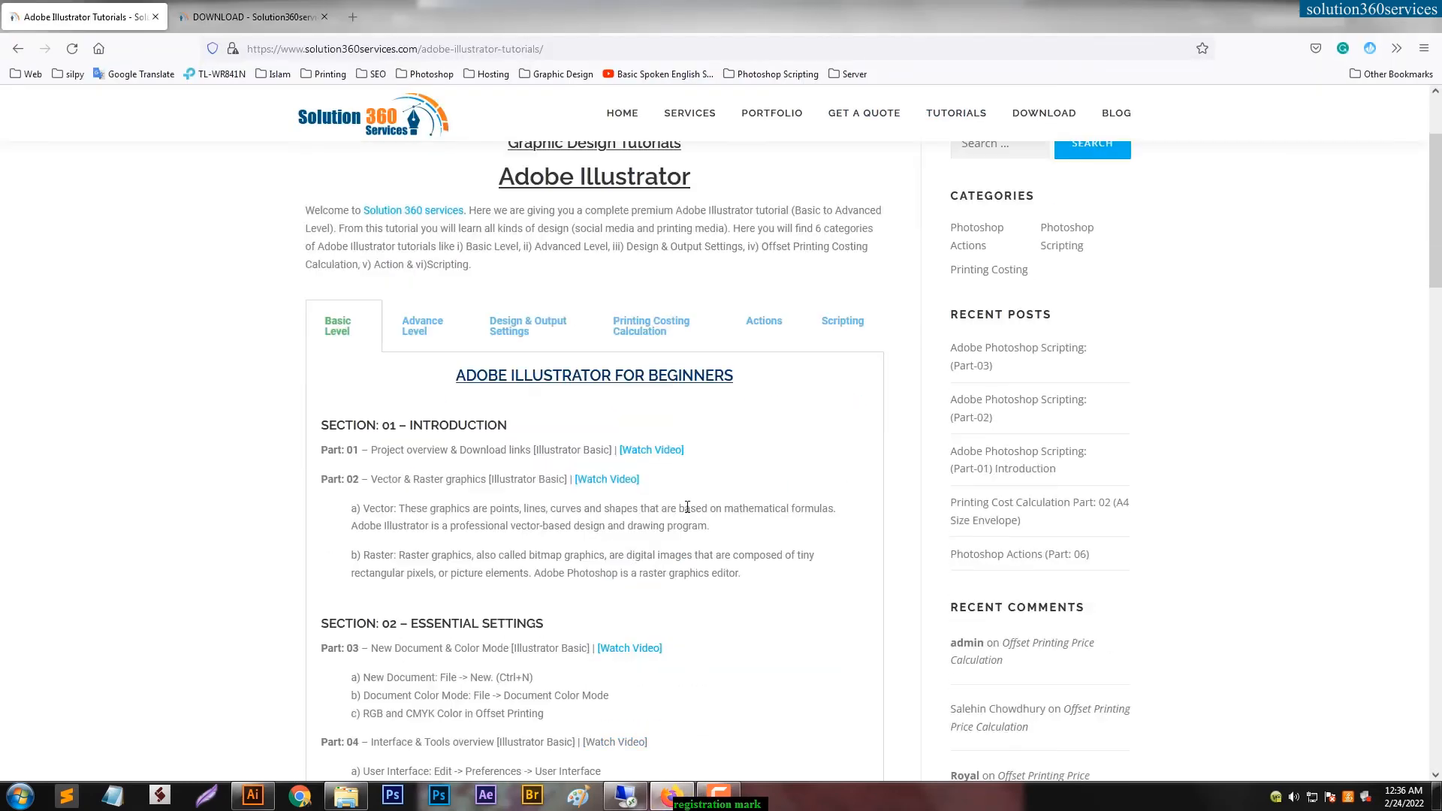
pyautogui.click(518, 325)
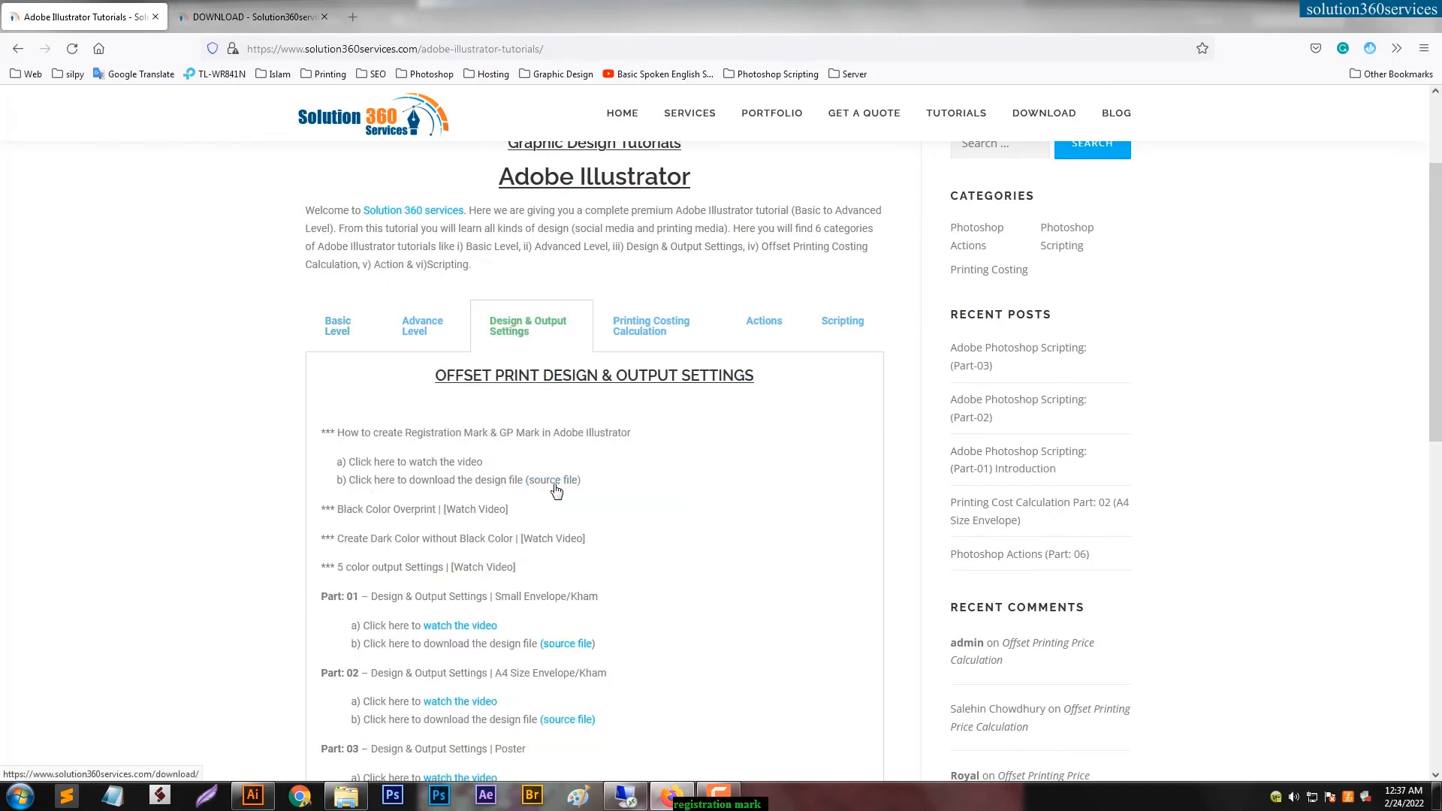
pyautogui.click(337, 333)
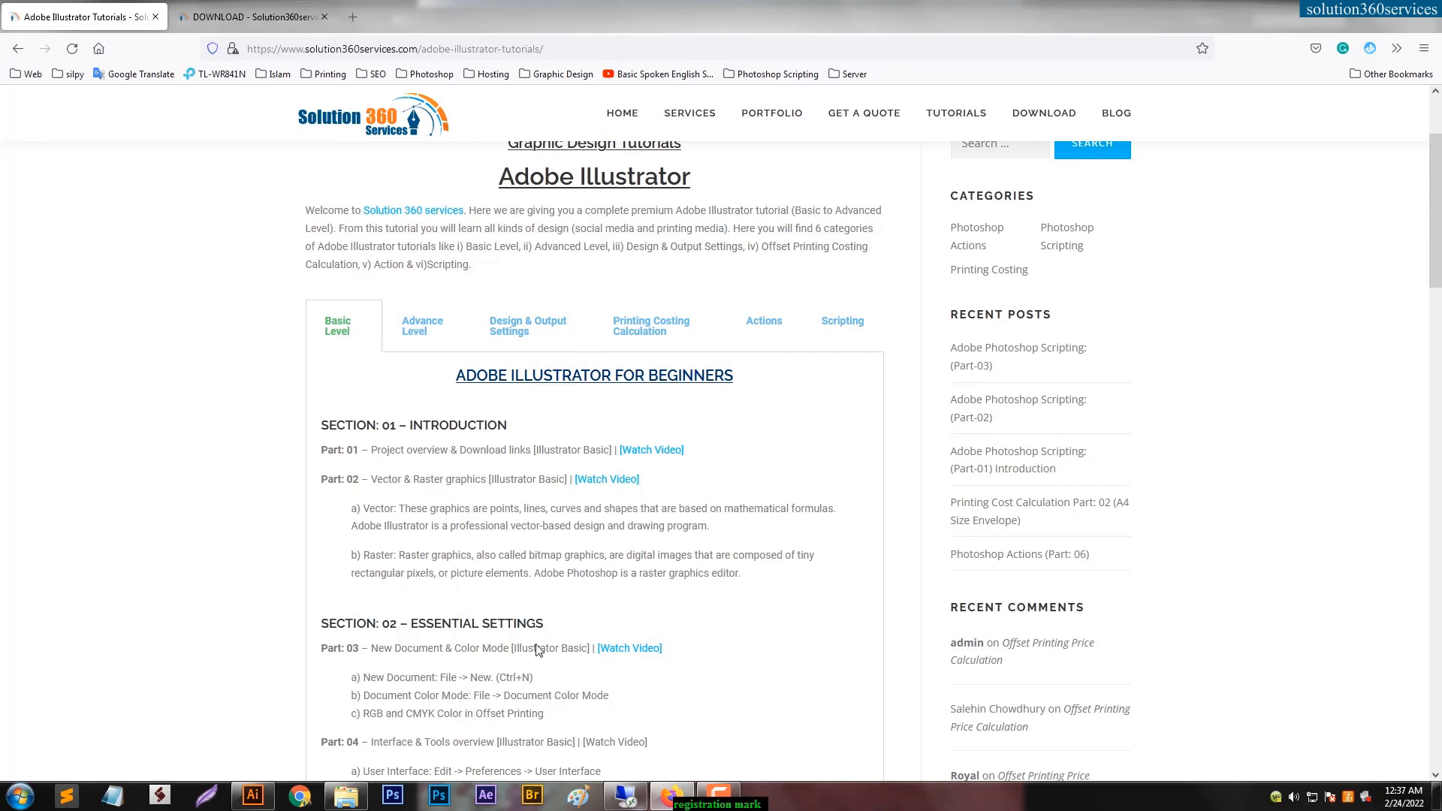
pyautogui.click(524, 334)
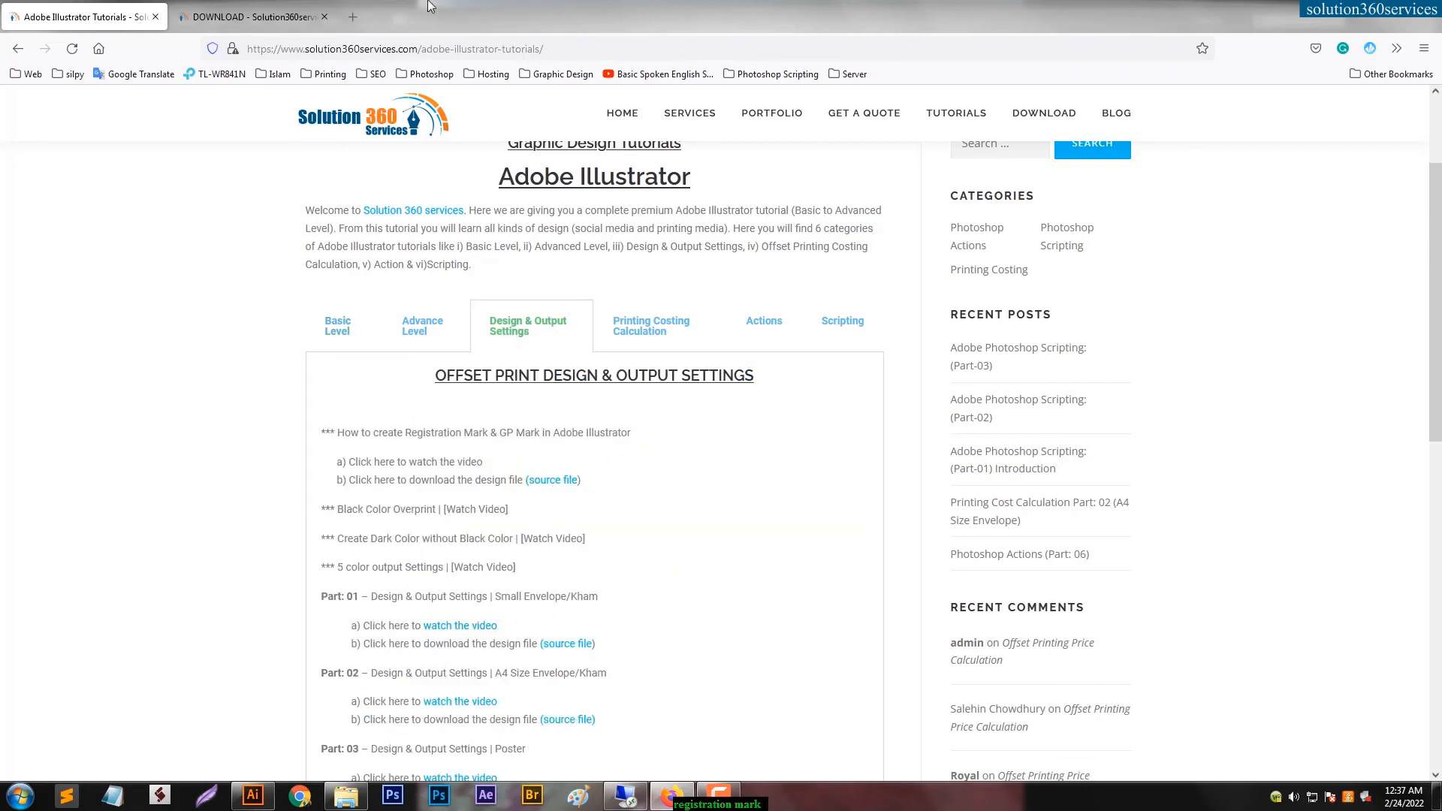
pyautogui.click(267, 15)
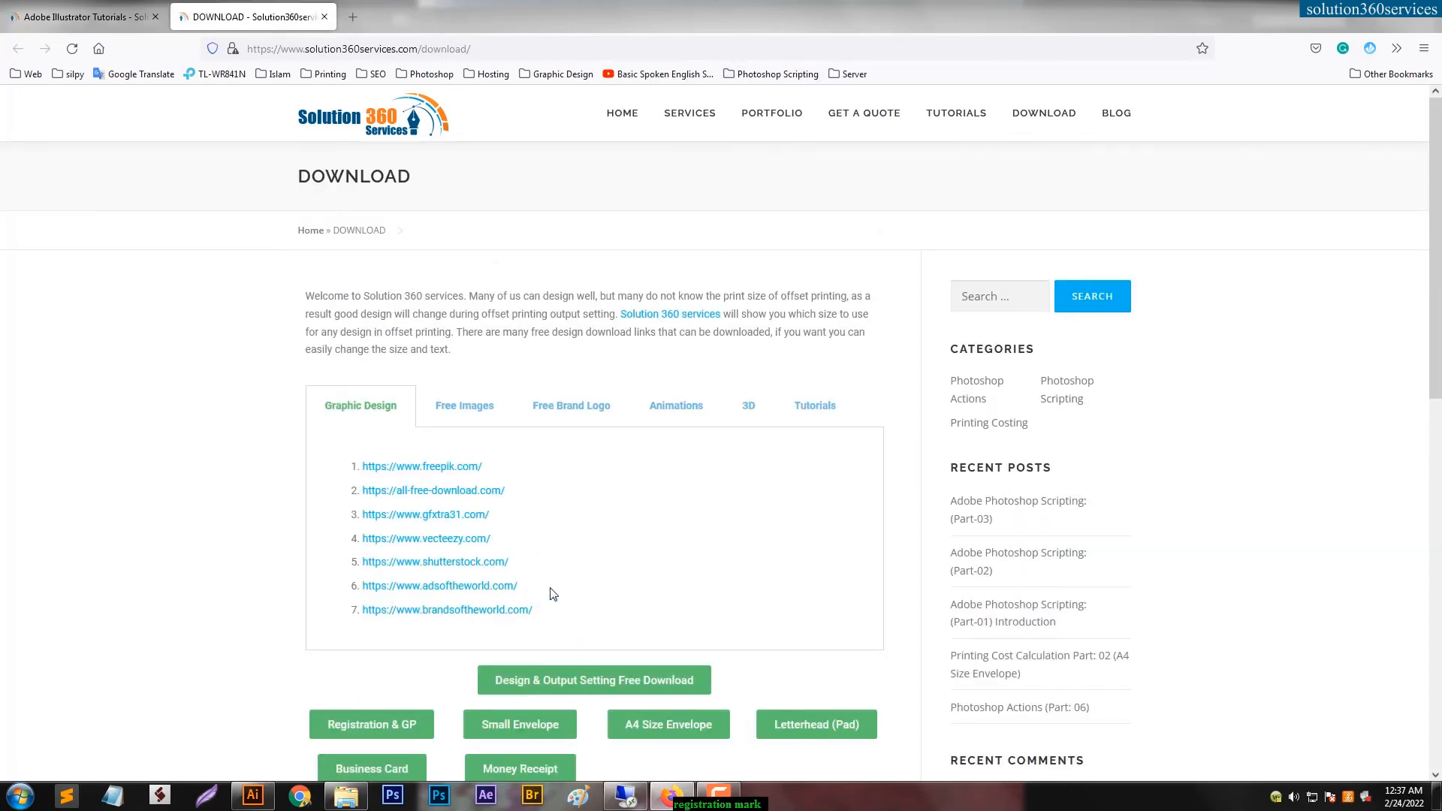
pyautogui.scroll(-1, 553, 593)
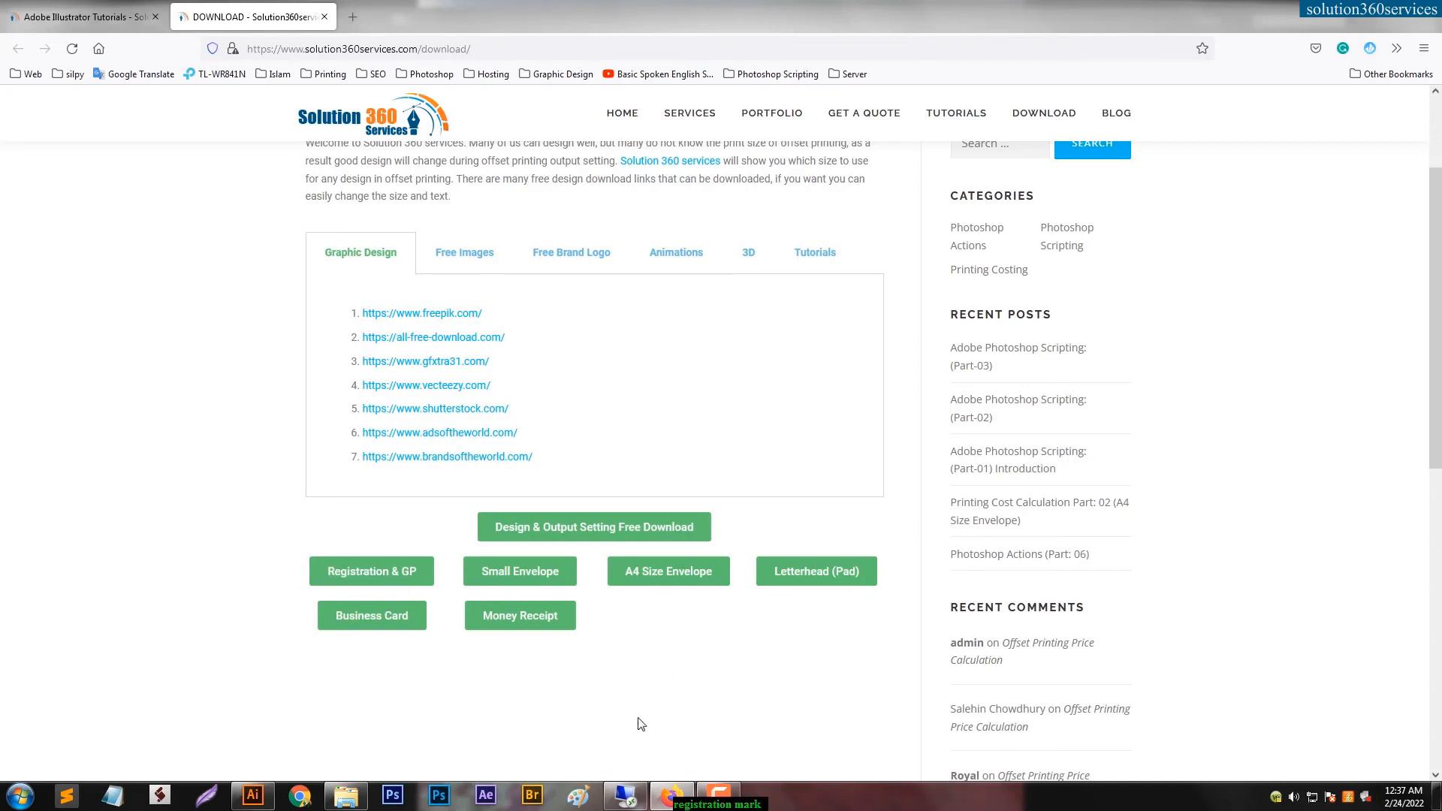
# Step: Switch to Illustrator and examine the registration mark, CMYK color bar and G P mark in Registration Mark.pdf
pyautogui.click(253, 795)
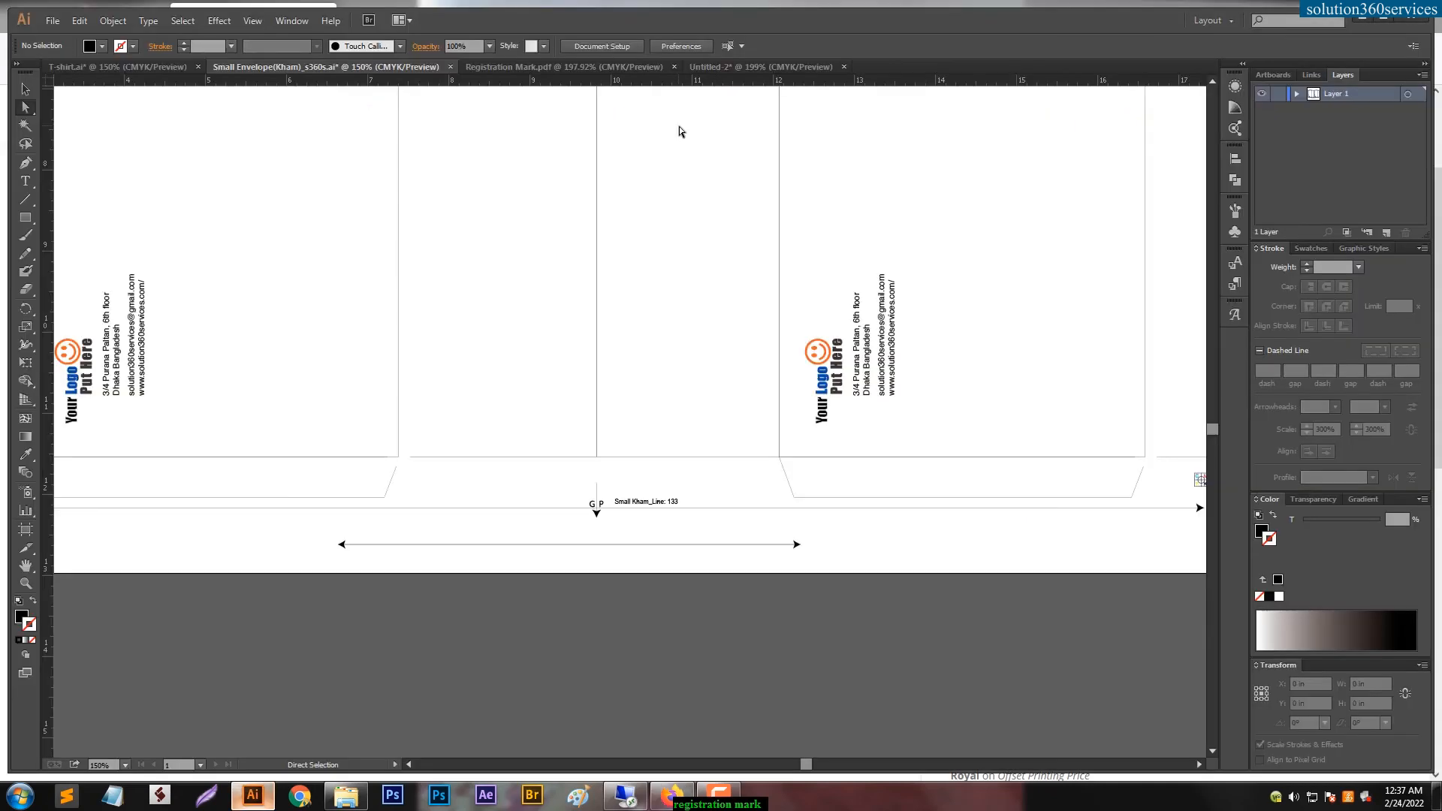
pyautogui.click(552, 66)
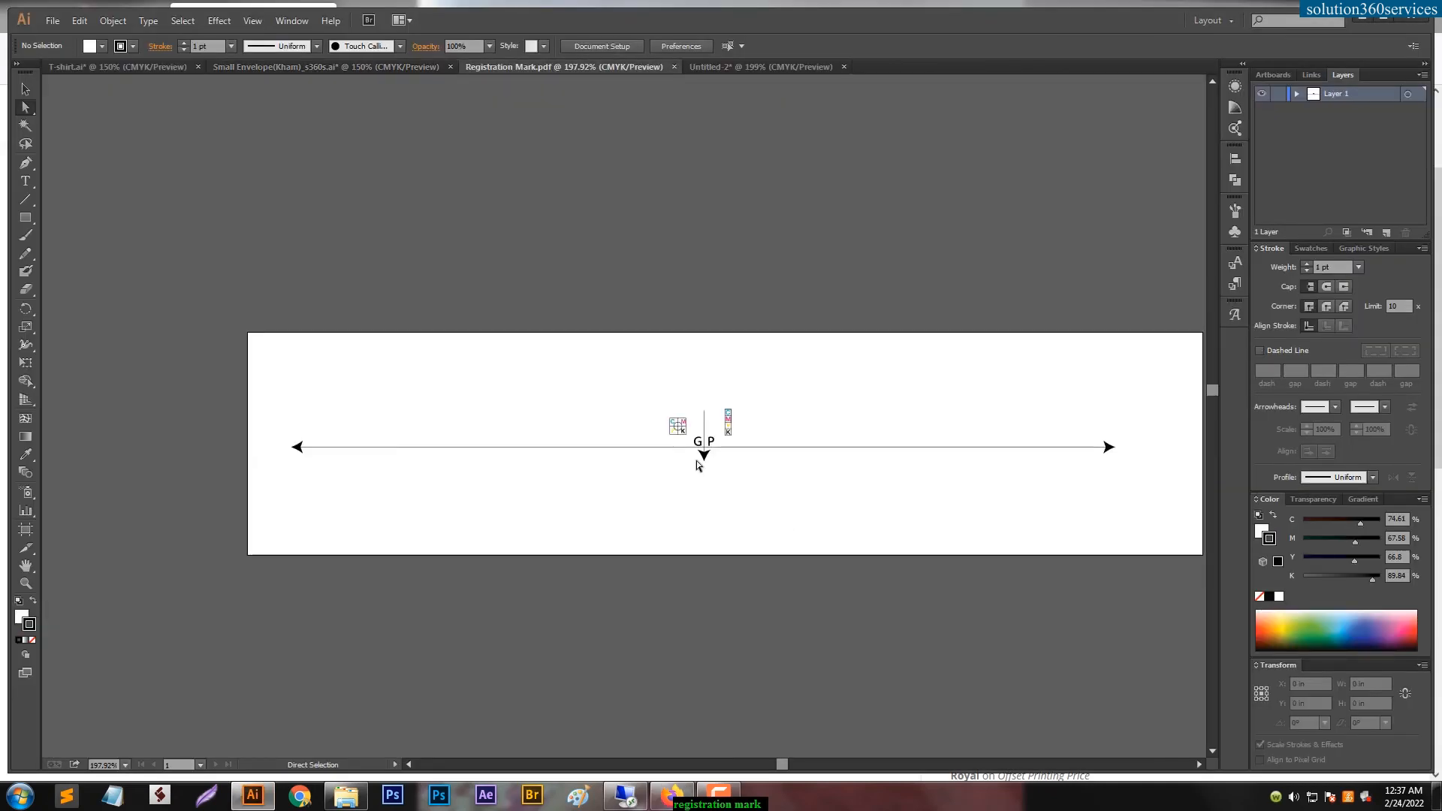
pyautogui.hotkey('ctrl', 'space')
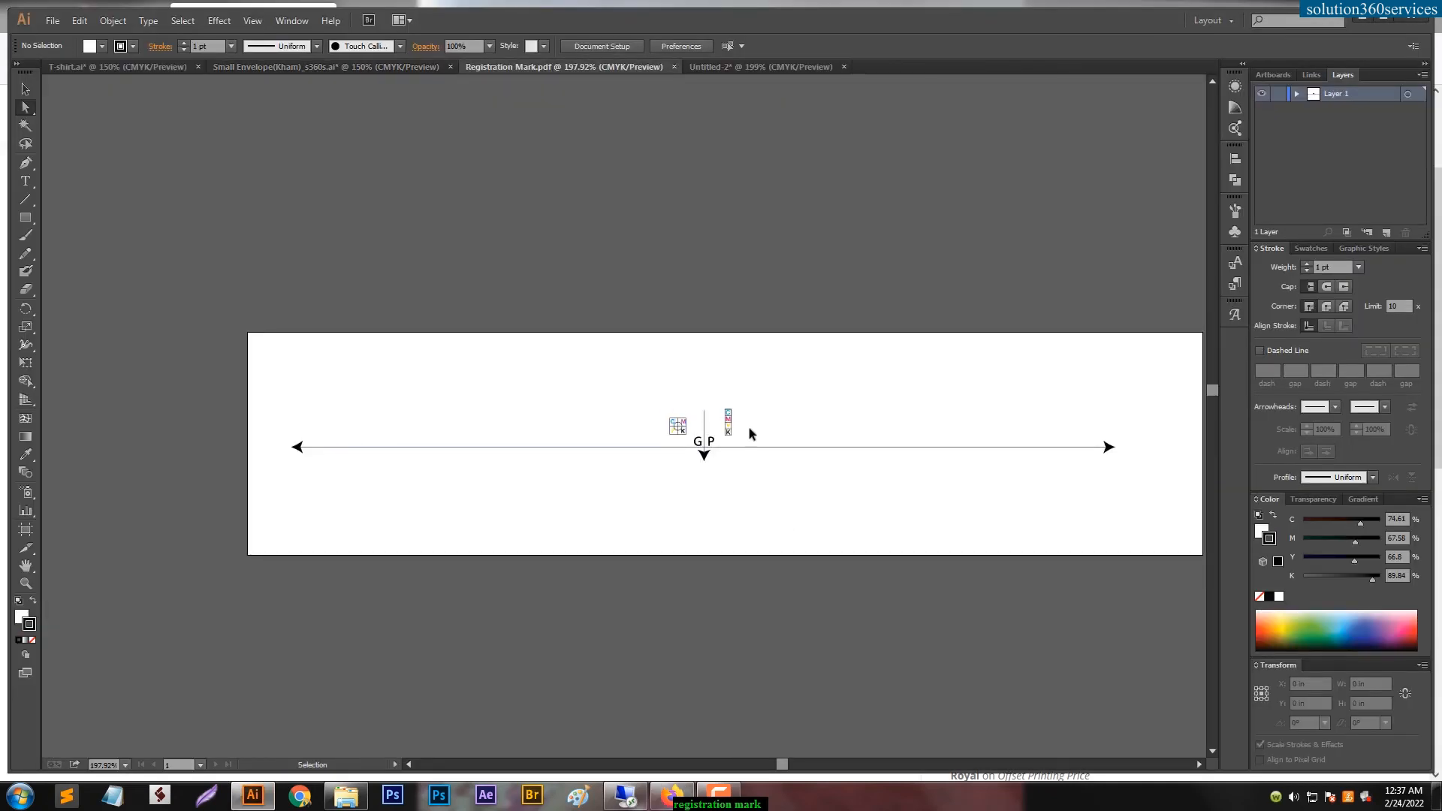
pyautogui.click(682, 436)
pyautogui.click(647, 397)
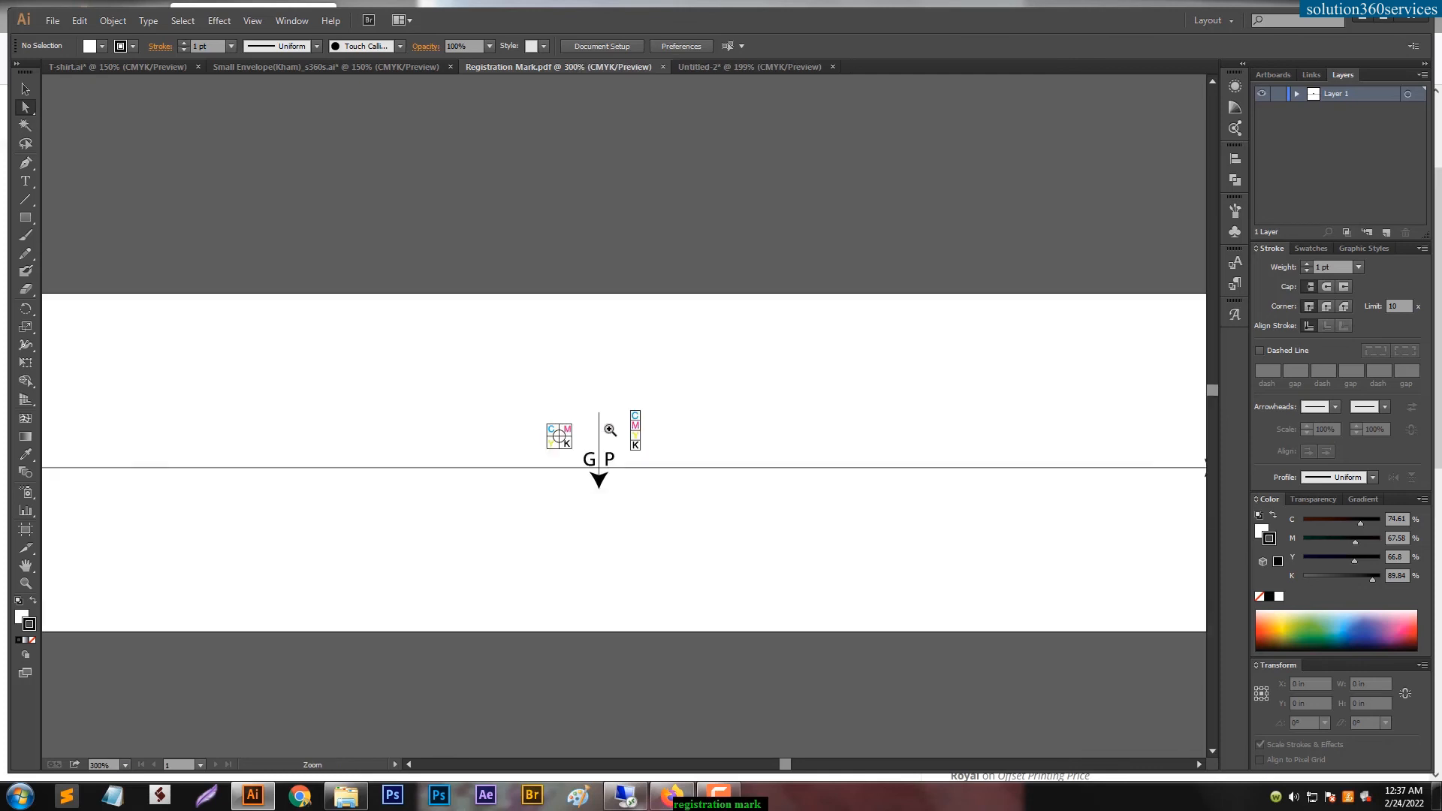
pyautogui.click(550, 439)
pyautogui.moveTo(783, 337)
pyautogui.mouseDown()
pyautogui.moveTo(727, 445)
pyautogui.moveTo(785, 406)
pyautogui.mouseUp()
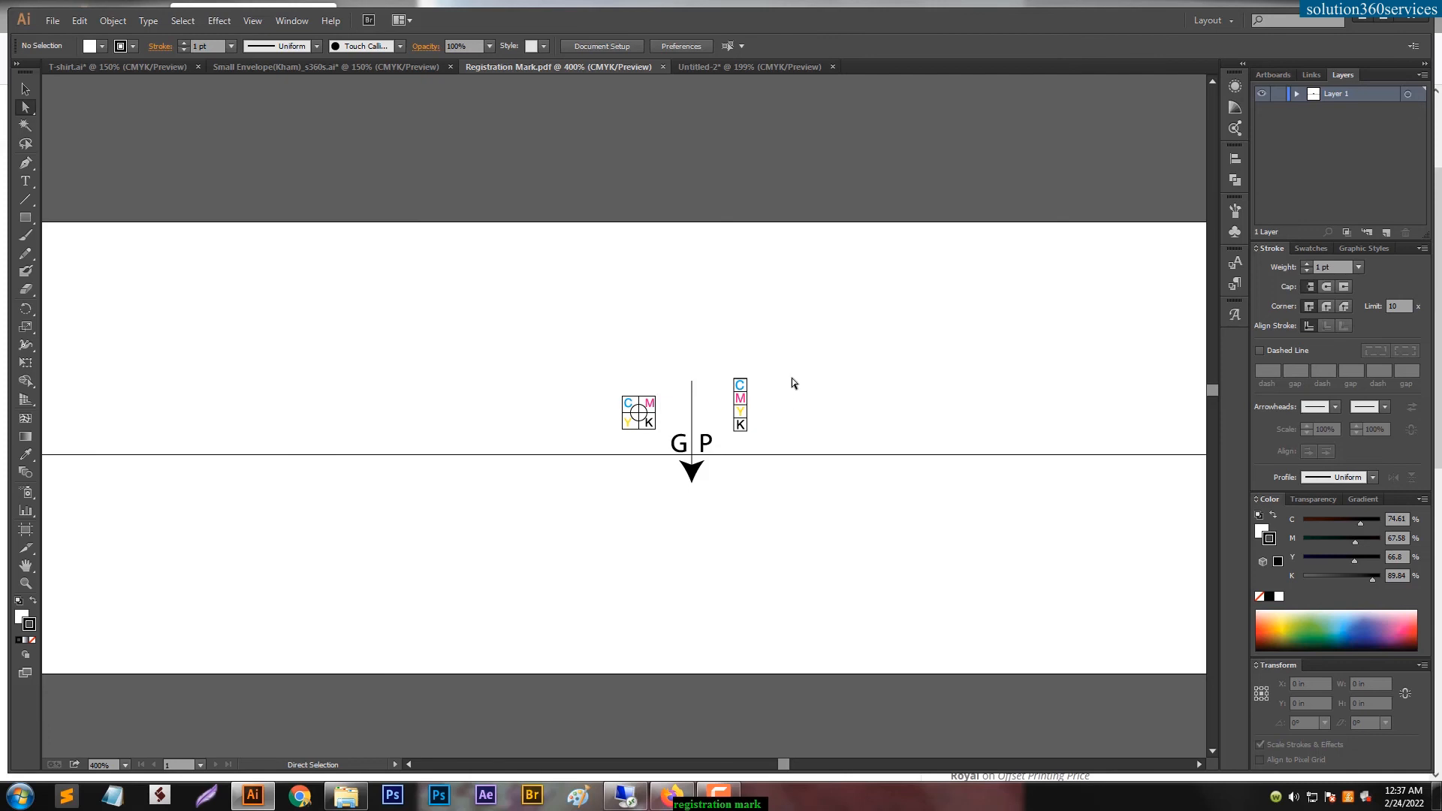
pyautogui.hotkey('ctrl', '-')
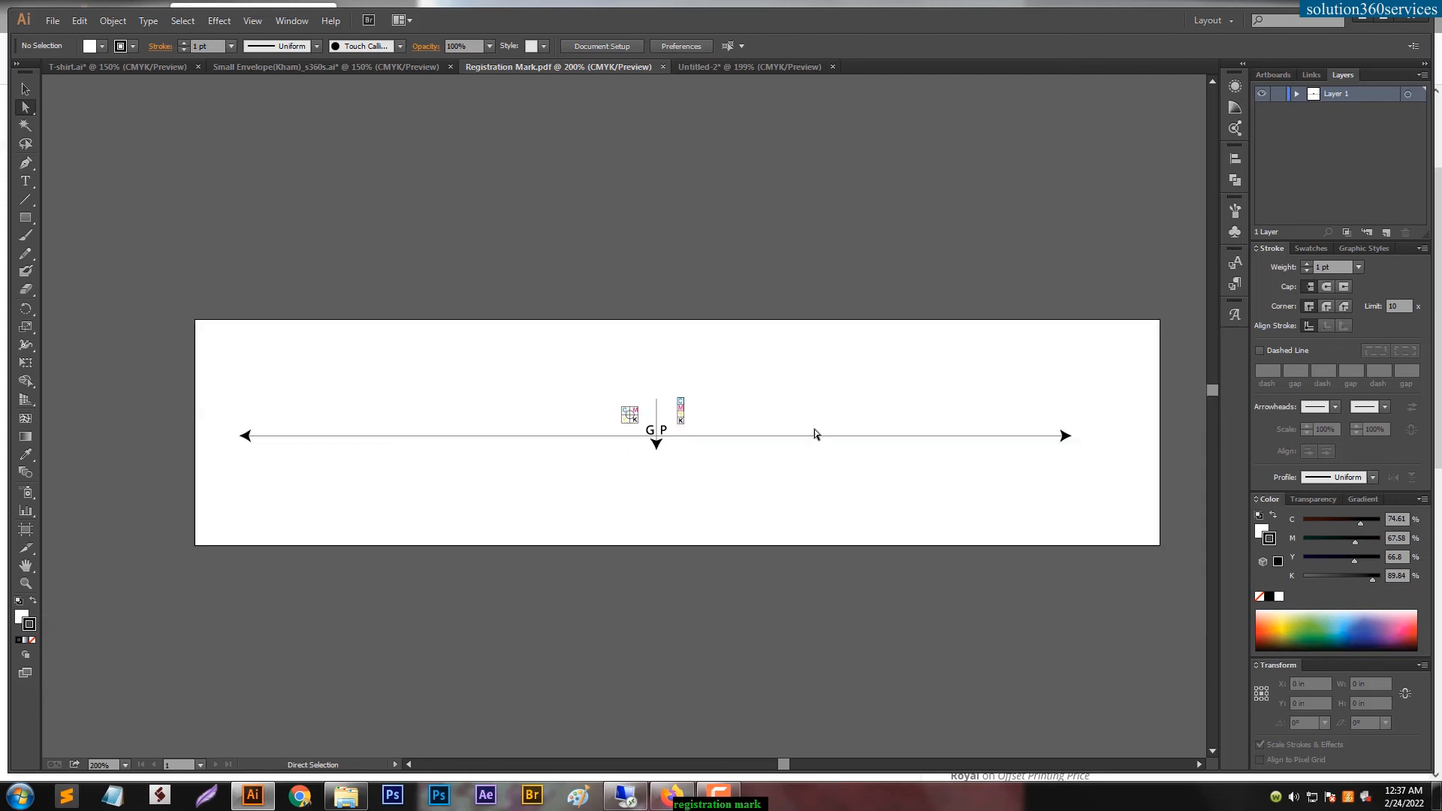
# Step: Select the horizontal arrow line together with the registration mark, color bar and G P mark on the artboard
pyautogui.moveTo(808, 395); pyautogui.dragTo(834, 473)
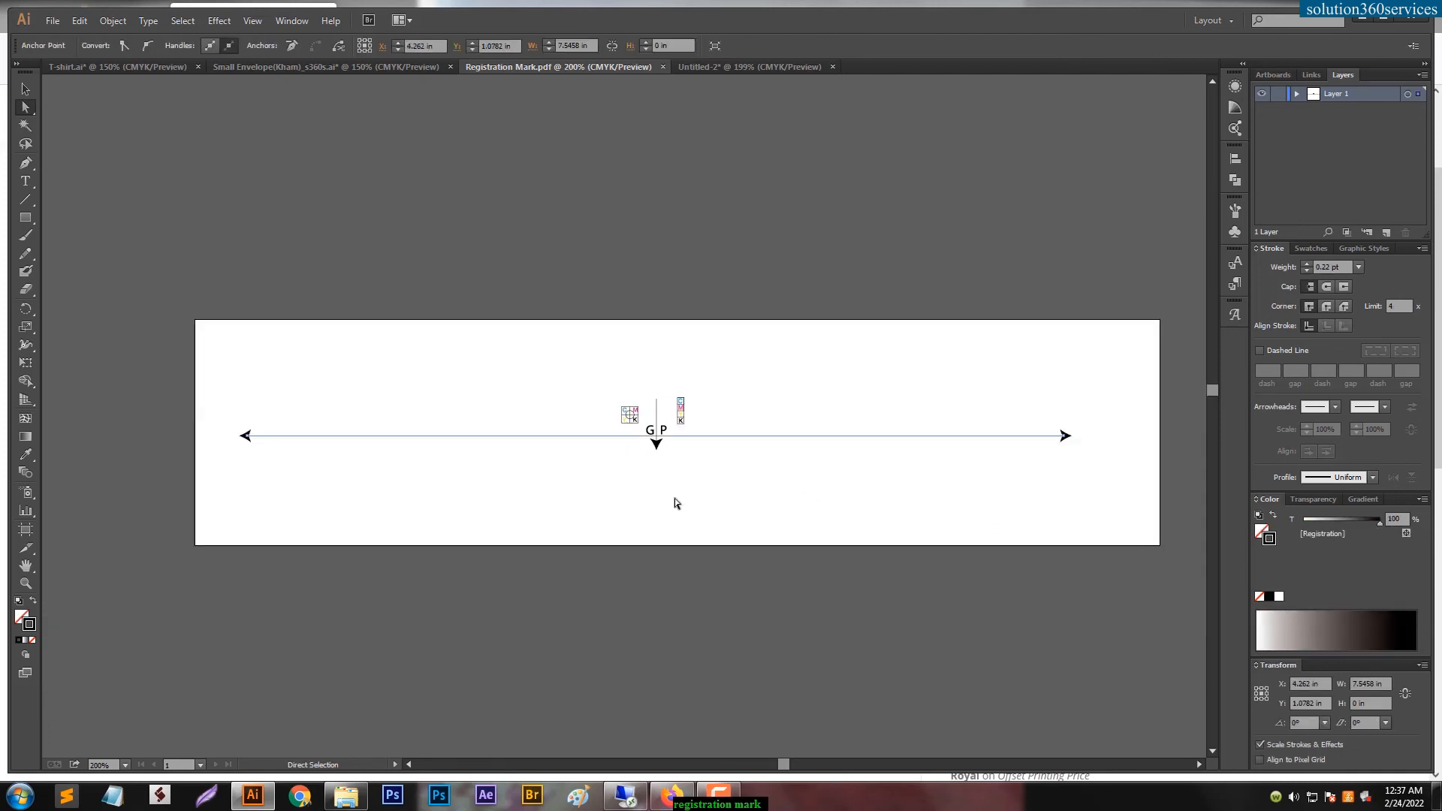
pyautogui.click(133, 254)
pyautogui.moveTo(206, 306); pyautogui.dragTo(608, 328)
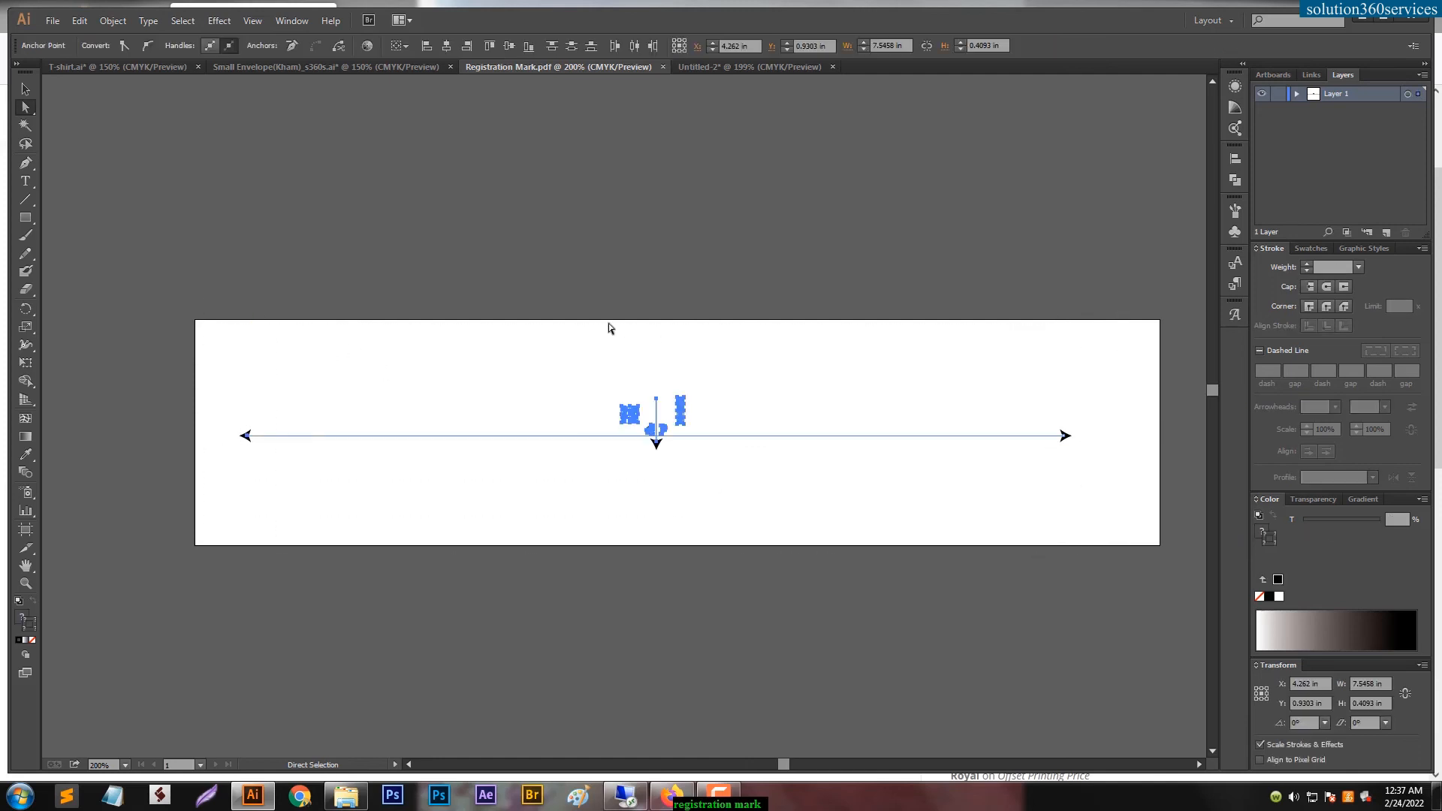
pyautogui.moveTo(367, 317); pyautogui.dragTo(1056, 570)
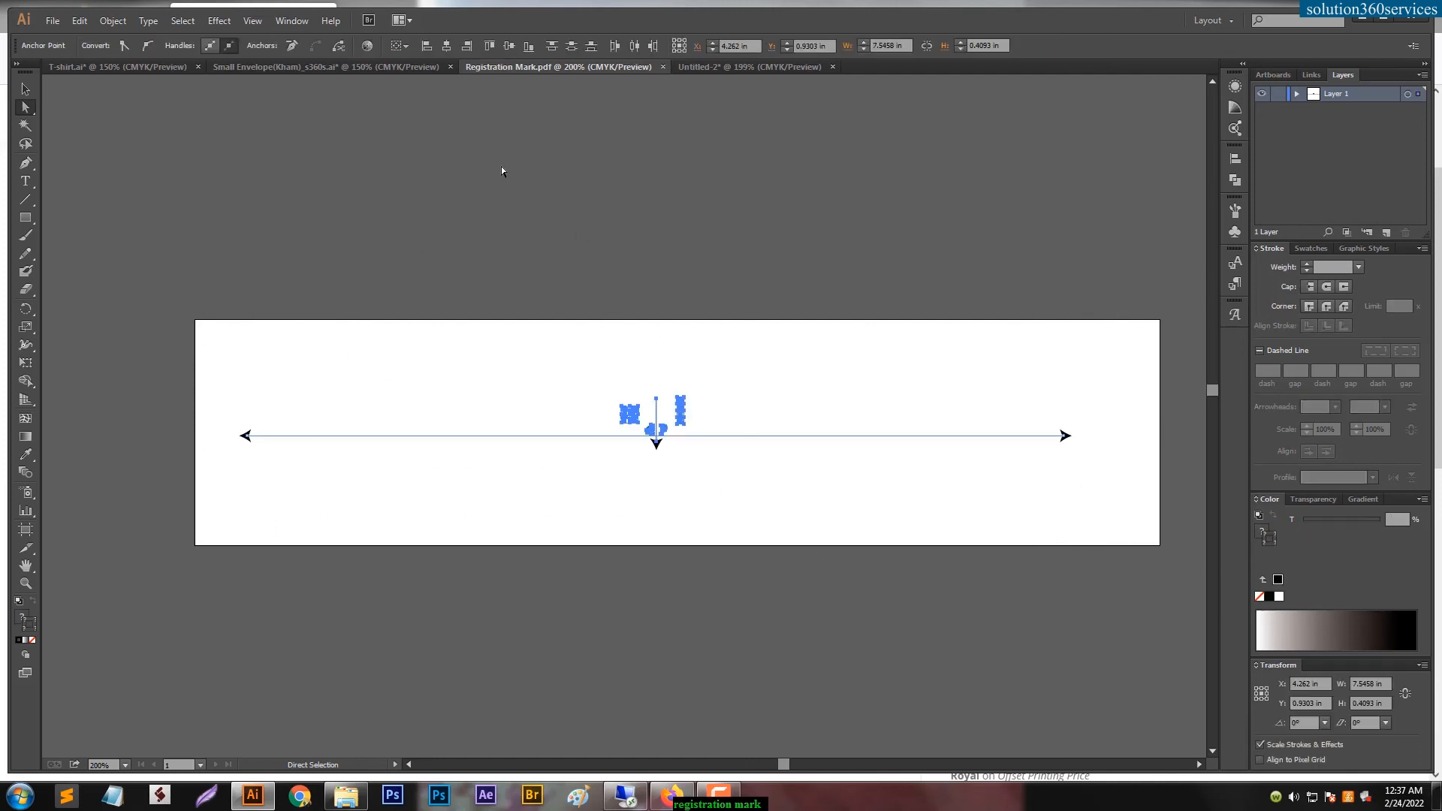